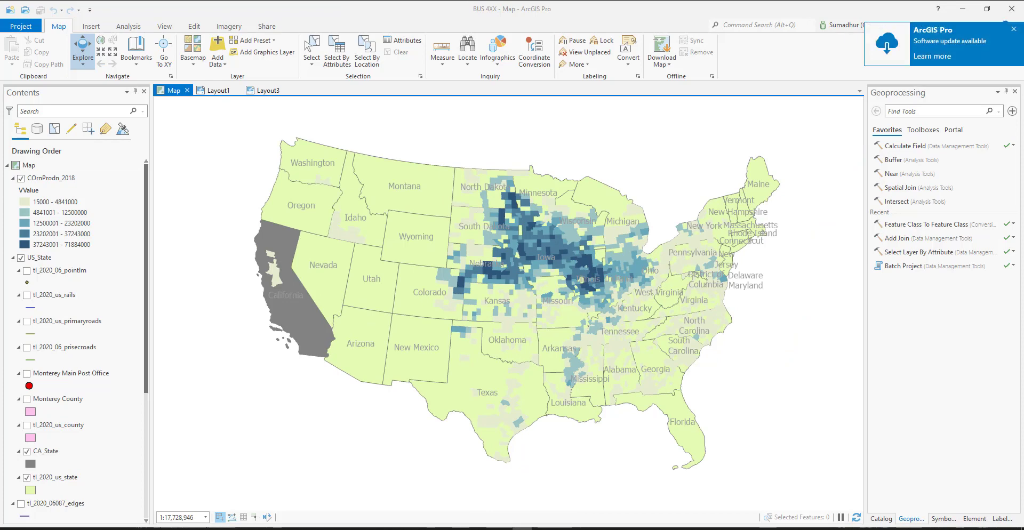
Switch to xplorer² and extract ForStudentsHotels_Mrkts_restrnts.zip in Downloads into a folder of the same name
left_click_drag(1023, 90, 447, 96)
double_click(448, 96)
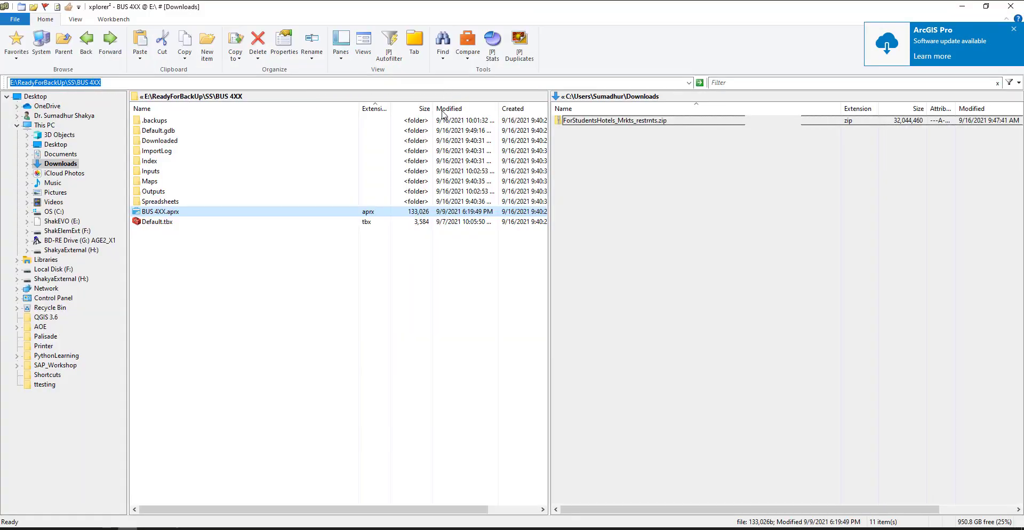
left_click(678, 250)
left_click(469, 284)
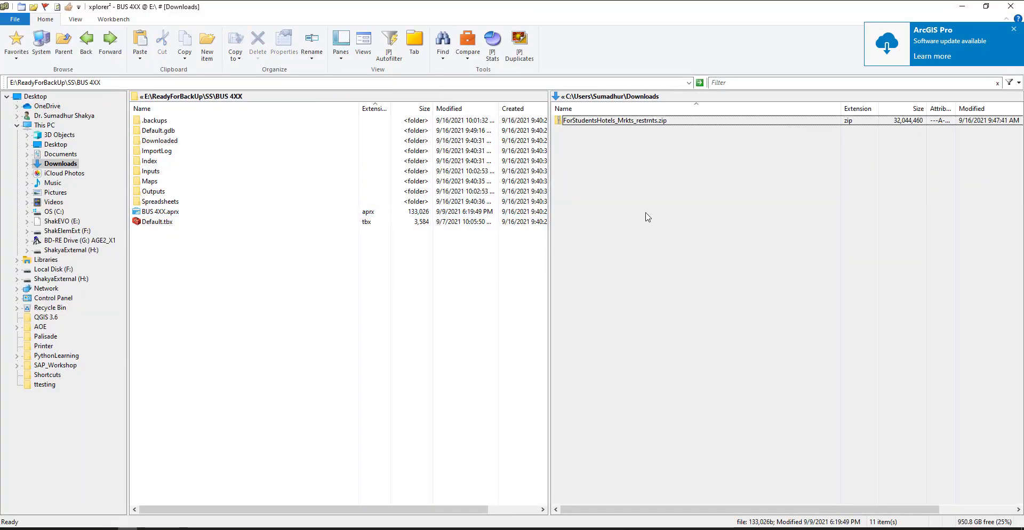
left_click(647, 213)
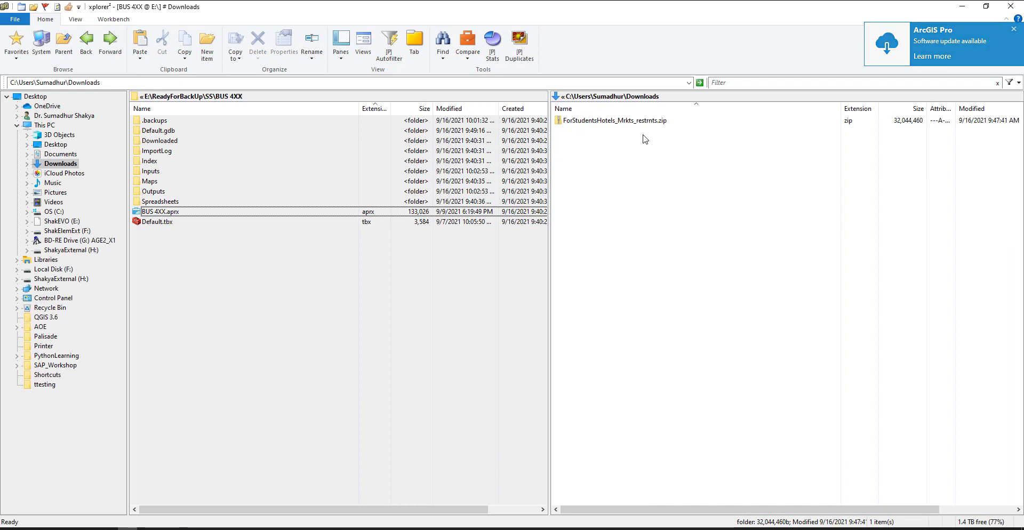
right_click(618, 123)
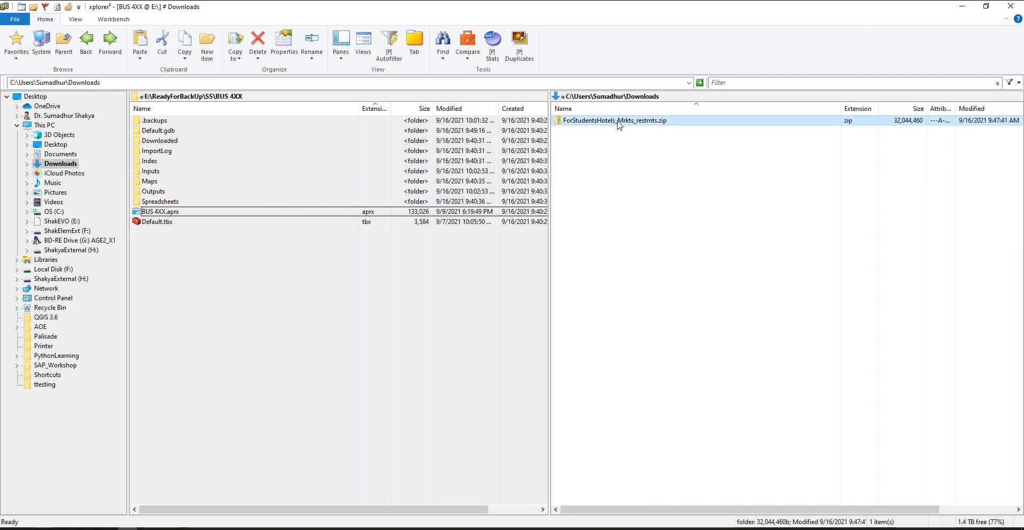
left_click(676, 208)
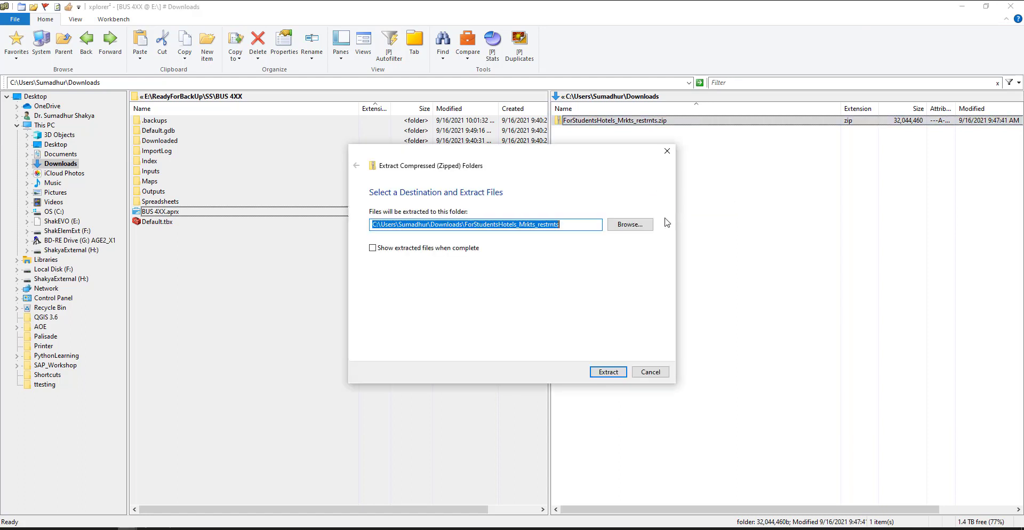
left_click(609, 372)
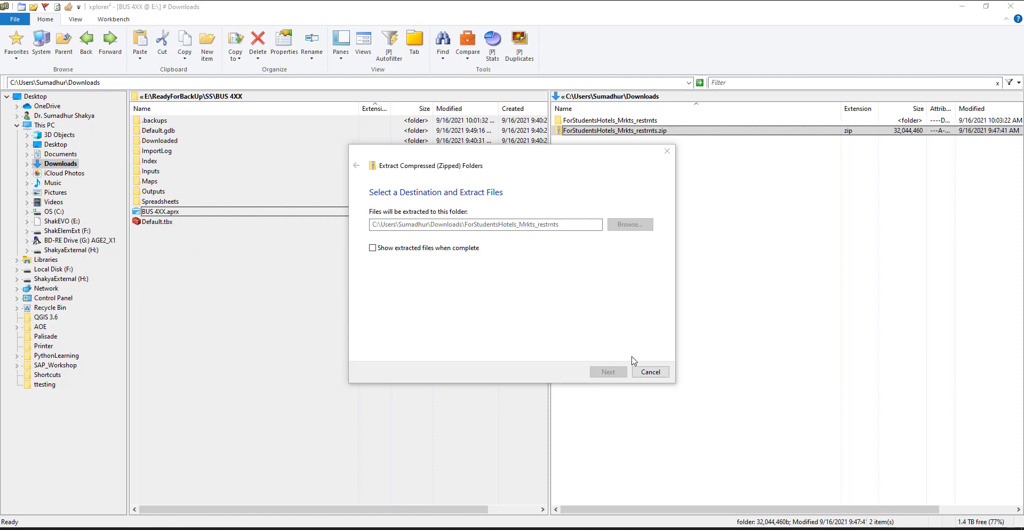
Copy the ForStudents folder from the extracted ForStudentsHotels_Mrkts_restrnts folder into the Inputs folder of the BUS 4XX project
double_click(602, 121)
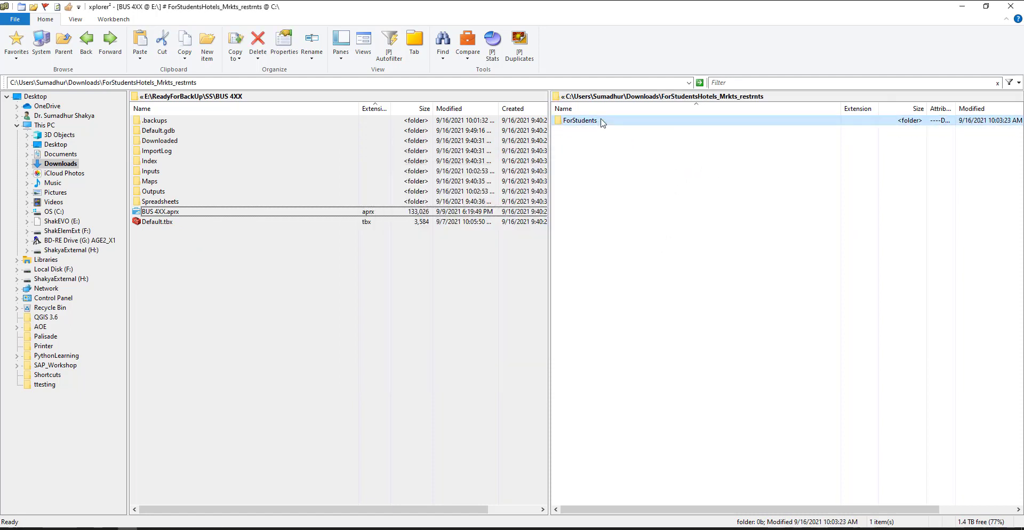
double_click(602, 120)
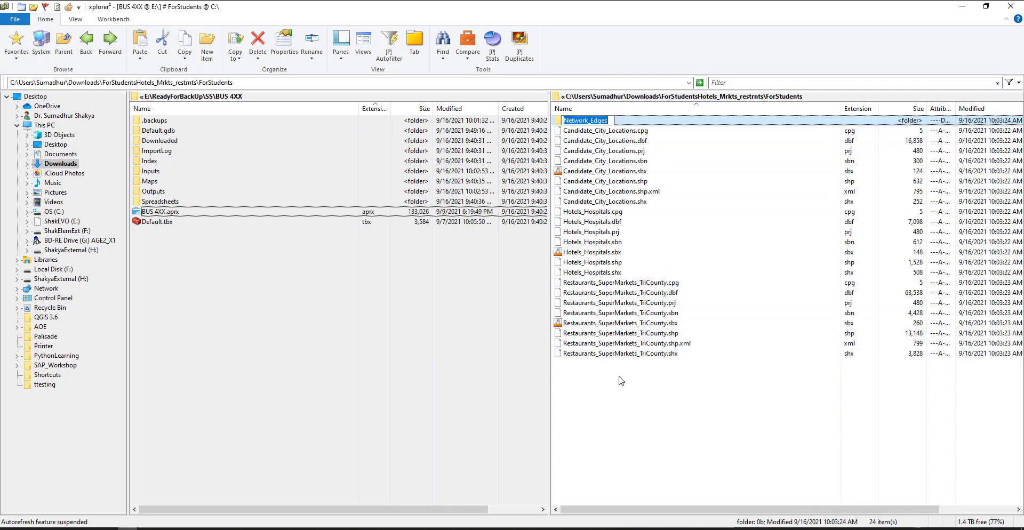
left_click(606, 398)
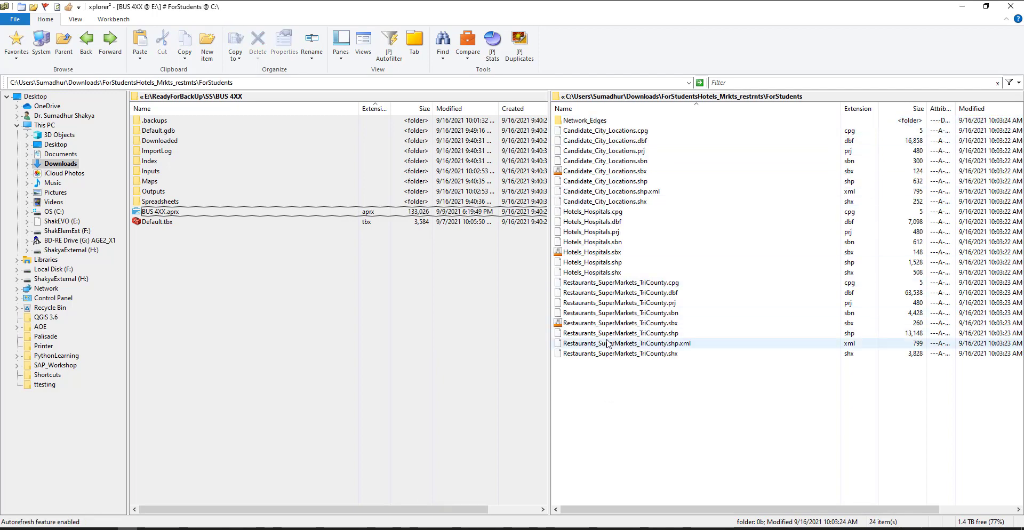
left_click(70, 55)
right_click(590, 121)
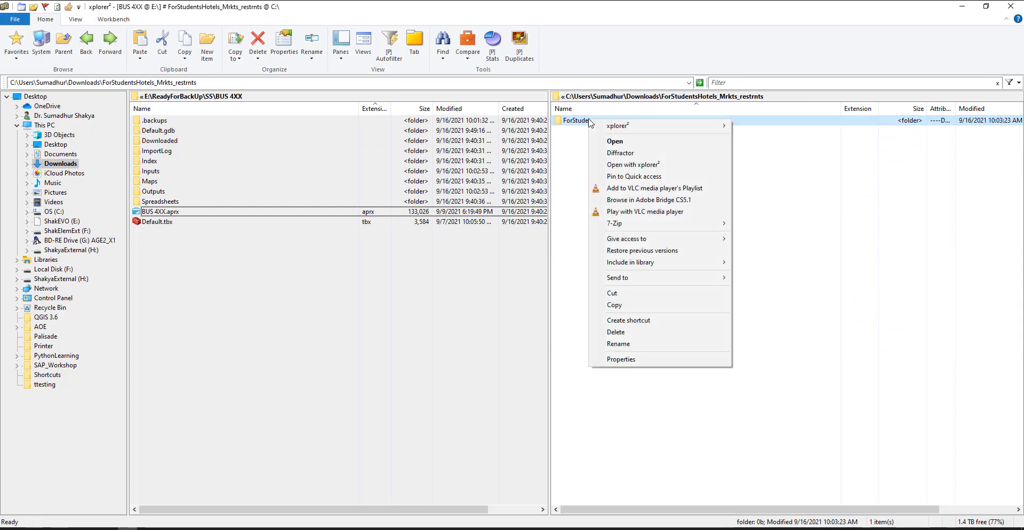
left_click(639, 305)
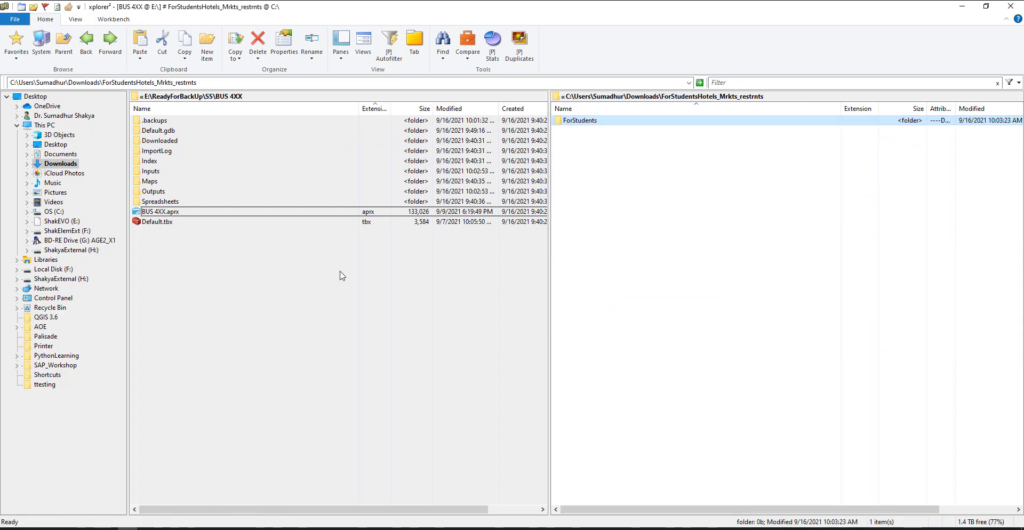
left_click(213, 247)
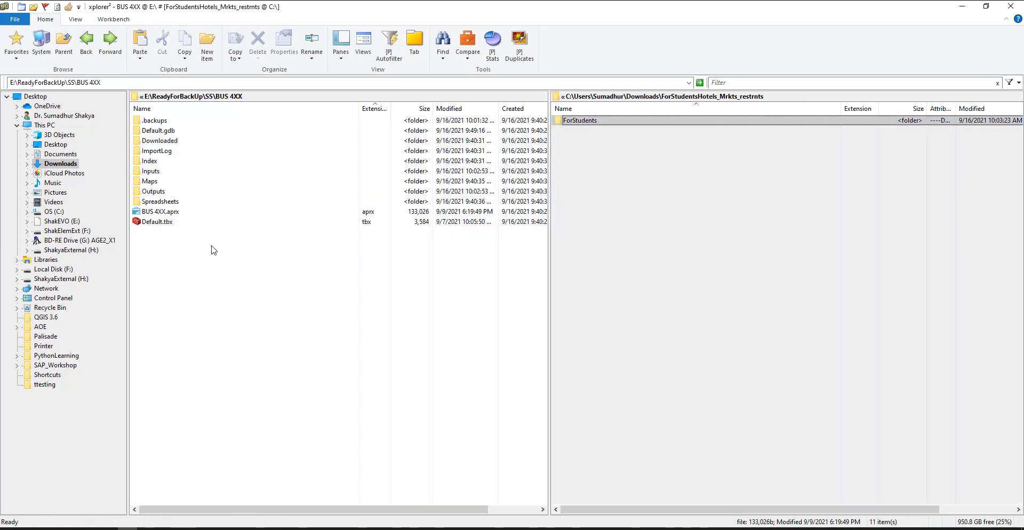
double_click(152, 171)
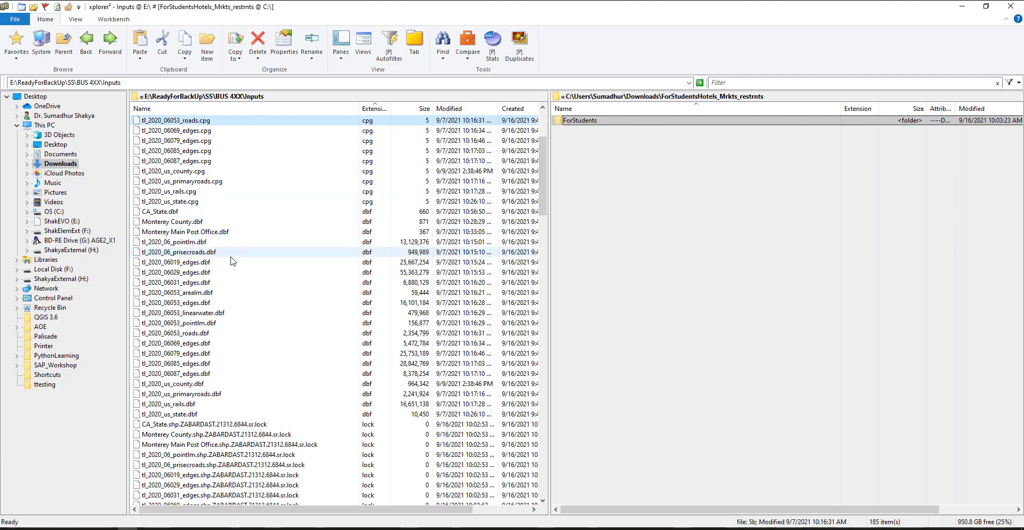
key("ctrl+v")
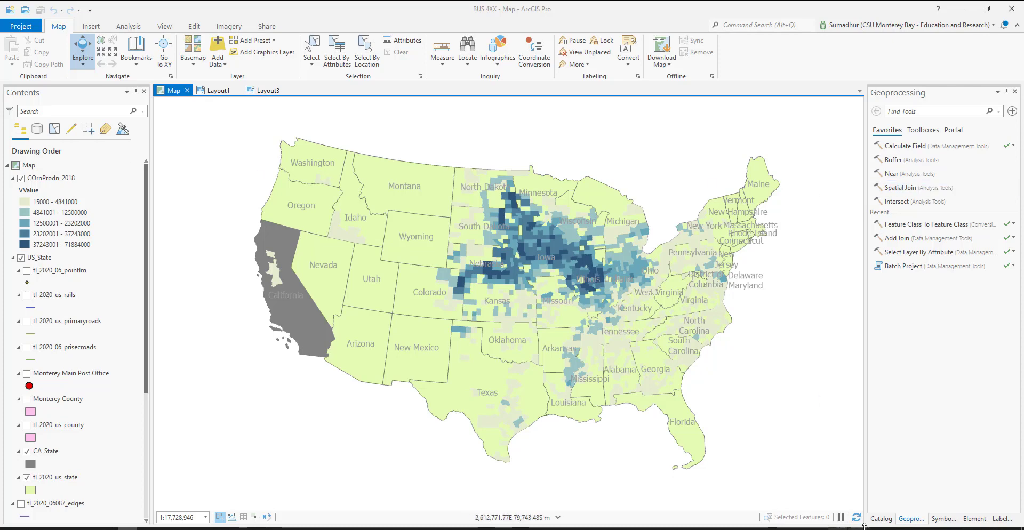
In ArcGIS Pro, add the network dataset Tri_CountyEdges_ND.nd from BUS 4XX\Inputs\ForStudents\Network_Edges as the uppermost map layer
left_click(881, 519)
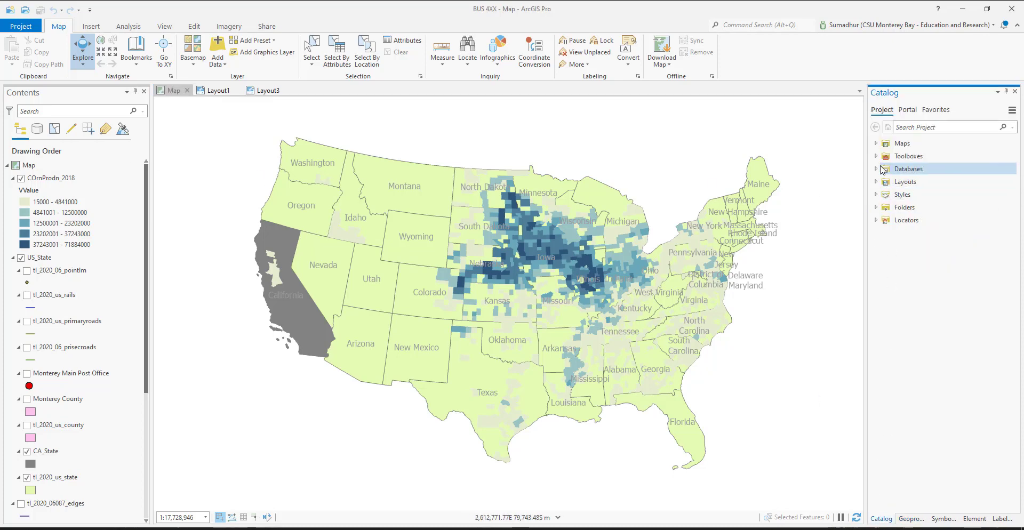
left_click(875, 208)
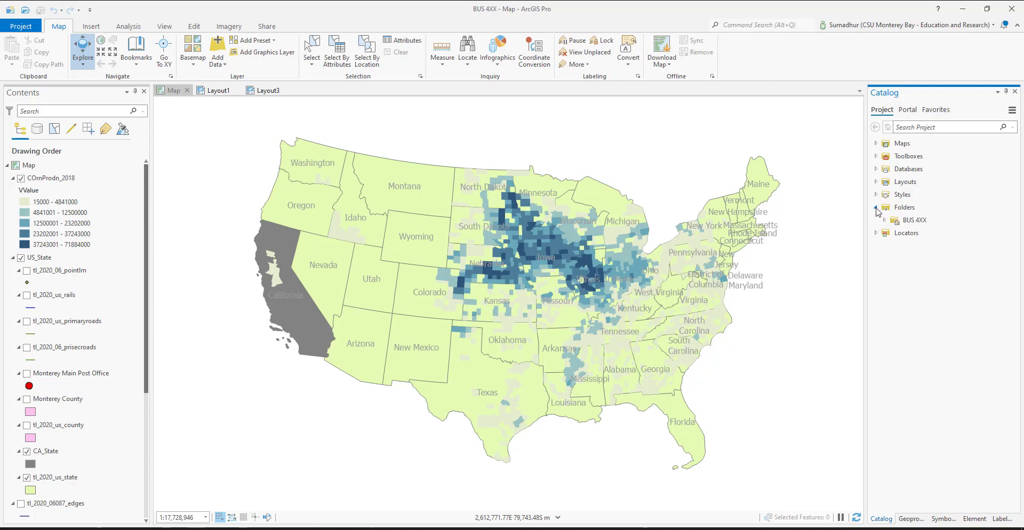
left_click(885, 220)
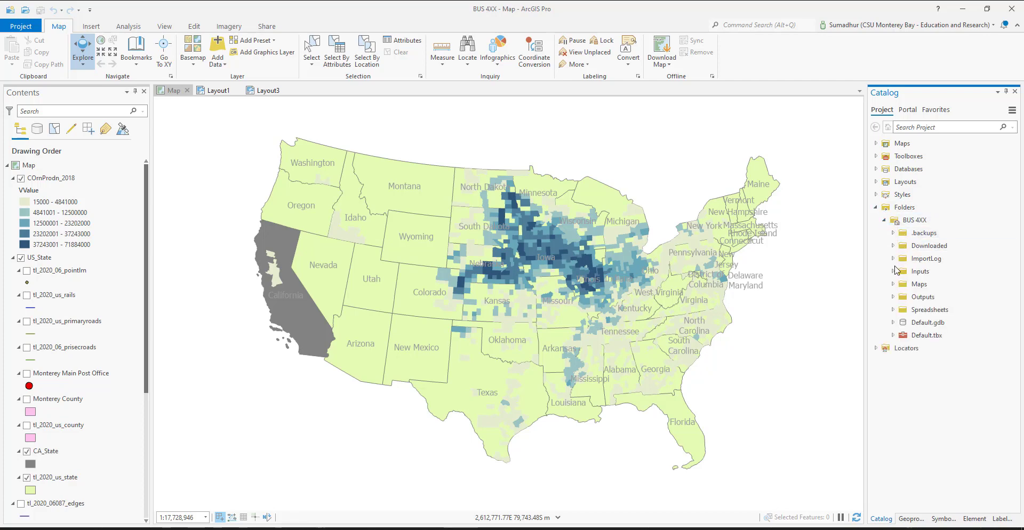
left_click(893, 272)
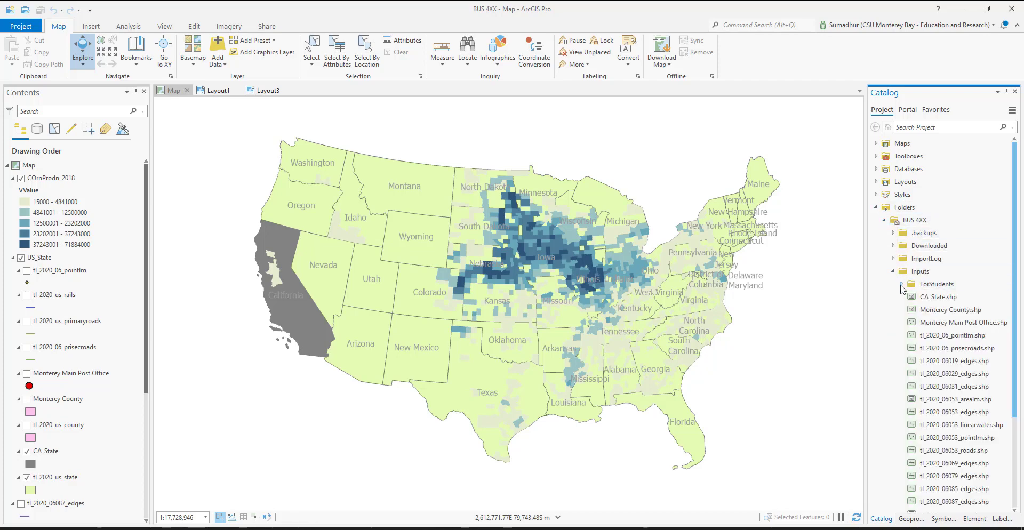
left_click(902, 284)
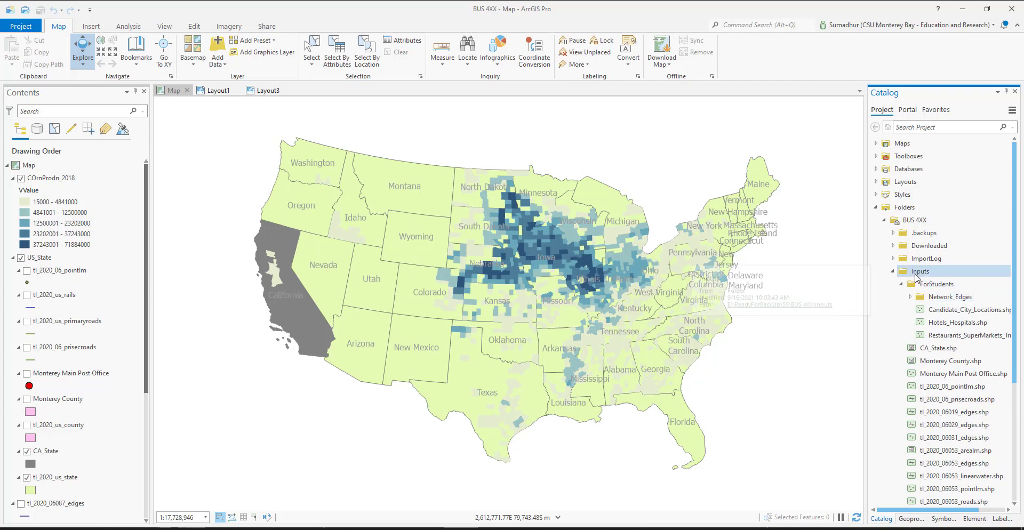
left_click(908, 208)
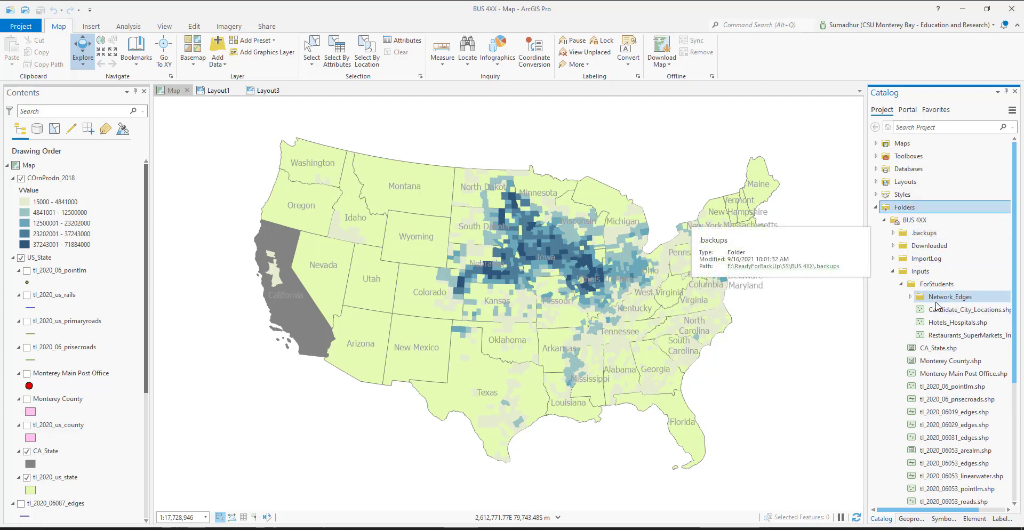
left_click(911, 297)
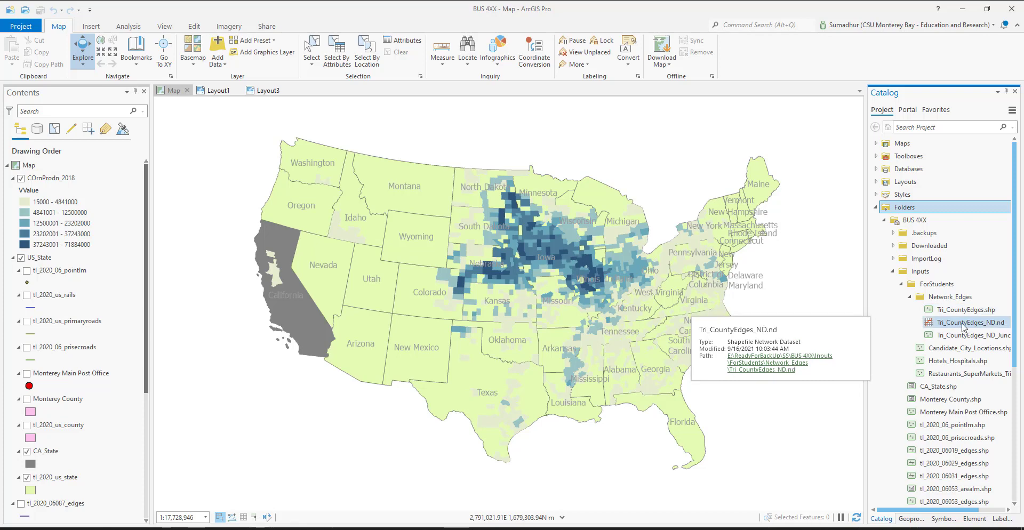
left_click_drag(975, 327, 73, 180)
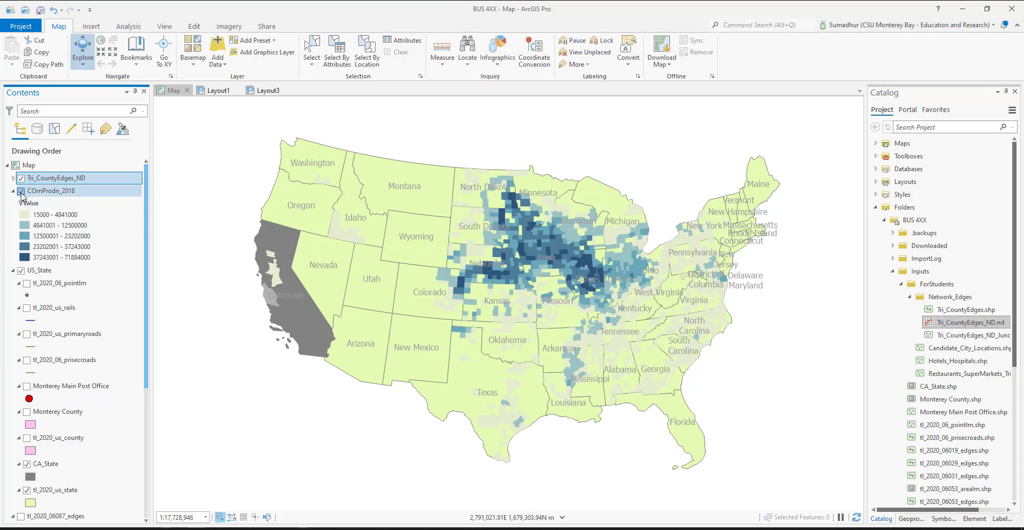
Hide the COrnProdn_2018 and Tri_CountyEdges_ND layers and save the current map extent as a bookmark named Mainland USA
left_click(21, 191)
left_click(20, 178)
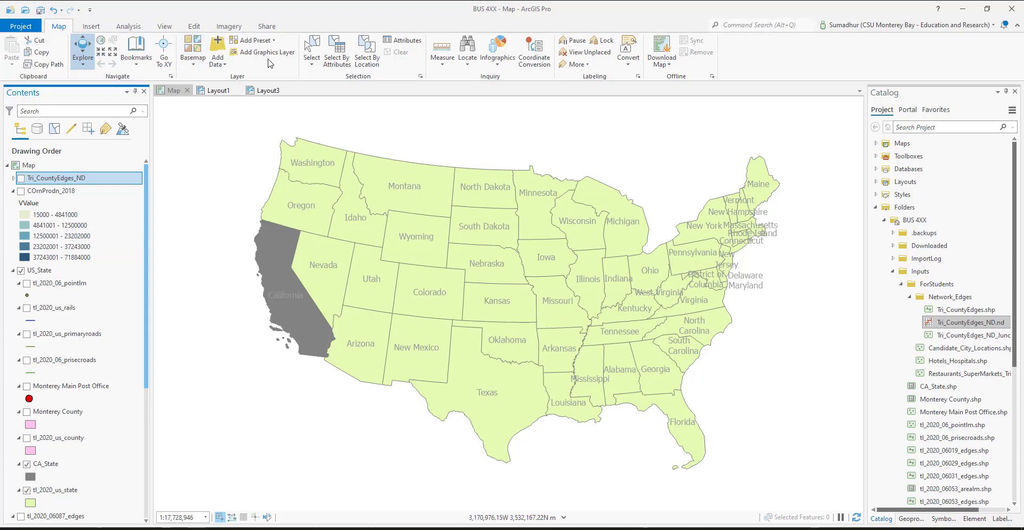
left_click(134, 66)
left_click(159, 104)
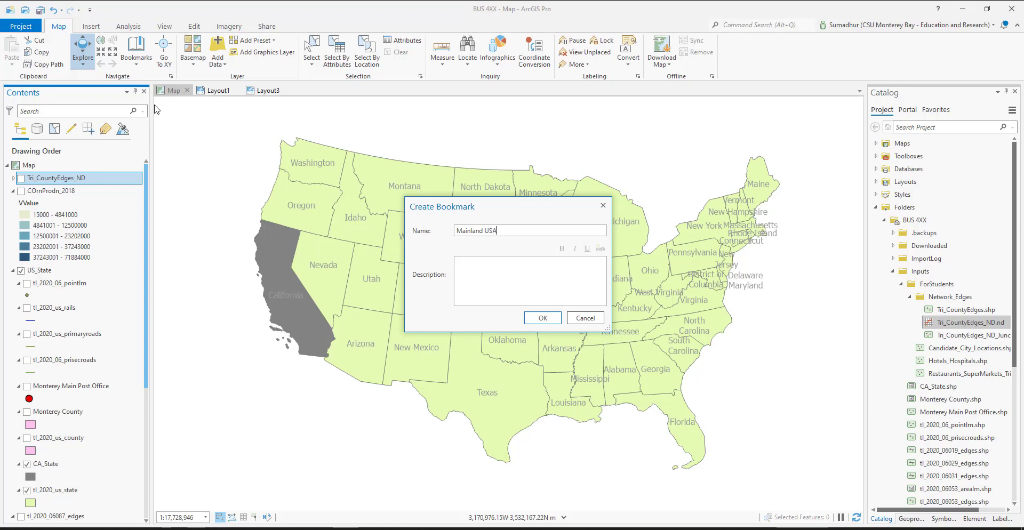
left_click(543, 318)
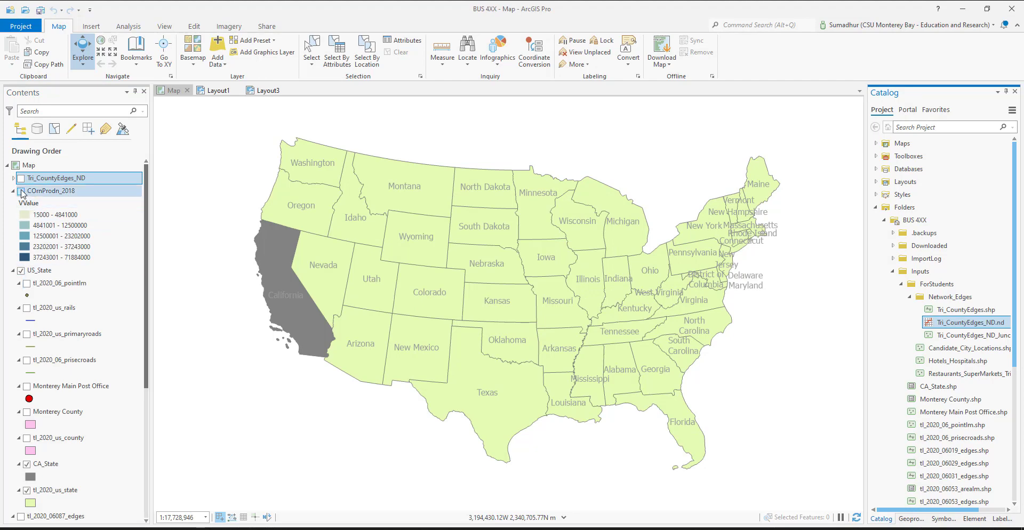
Show the Tri_CountyEdges_ND layer again and zoom the map to its extent
left_click(21, 178)
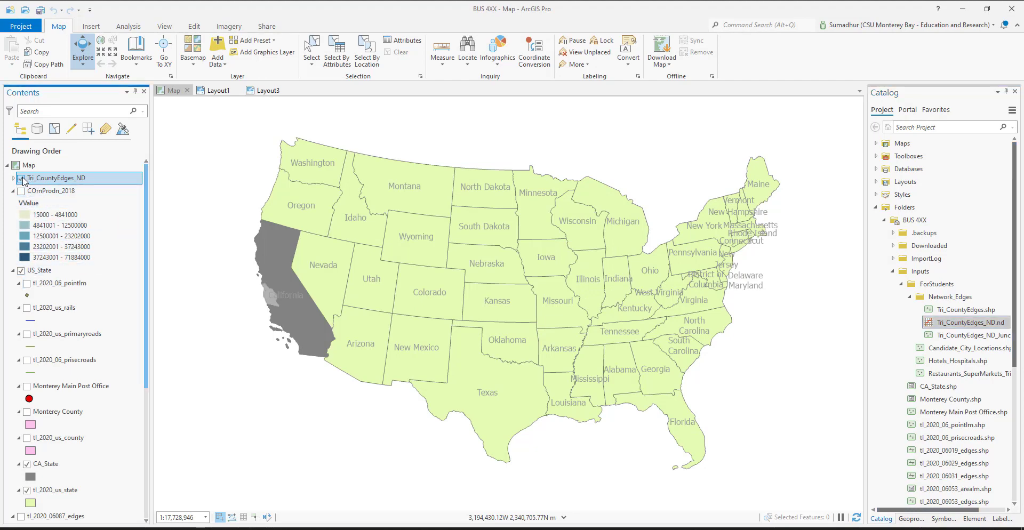
right_click(47, 180)
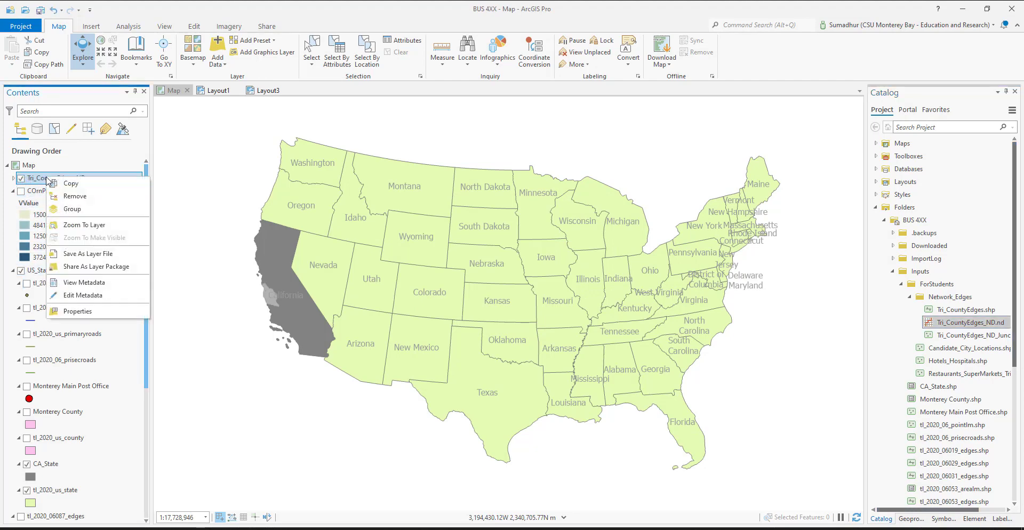
left_click(86, 226)
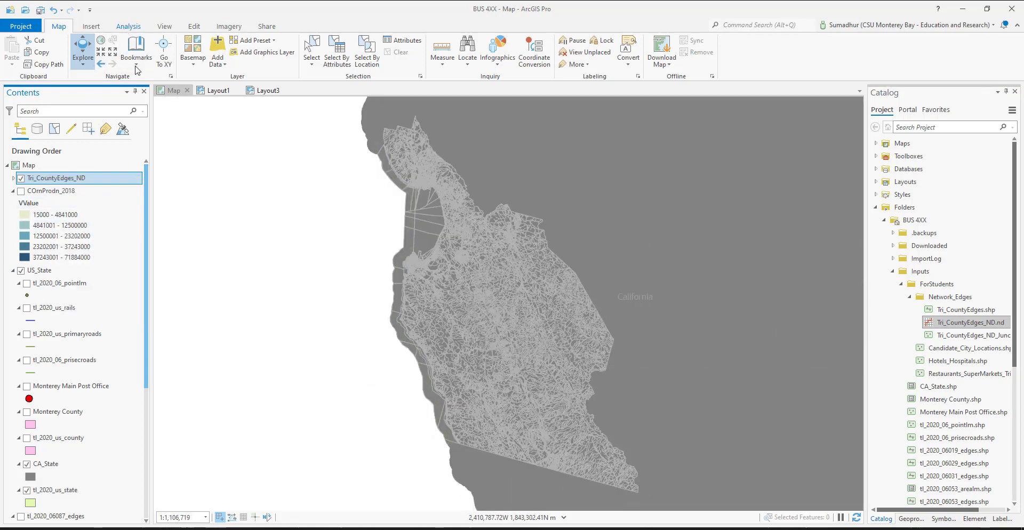
Save the zoomed-in map extent as a bookmark named Tricounty area, skipping the break reminder
left_click(58, 26)
left_click(137, 62)
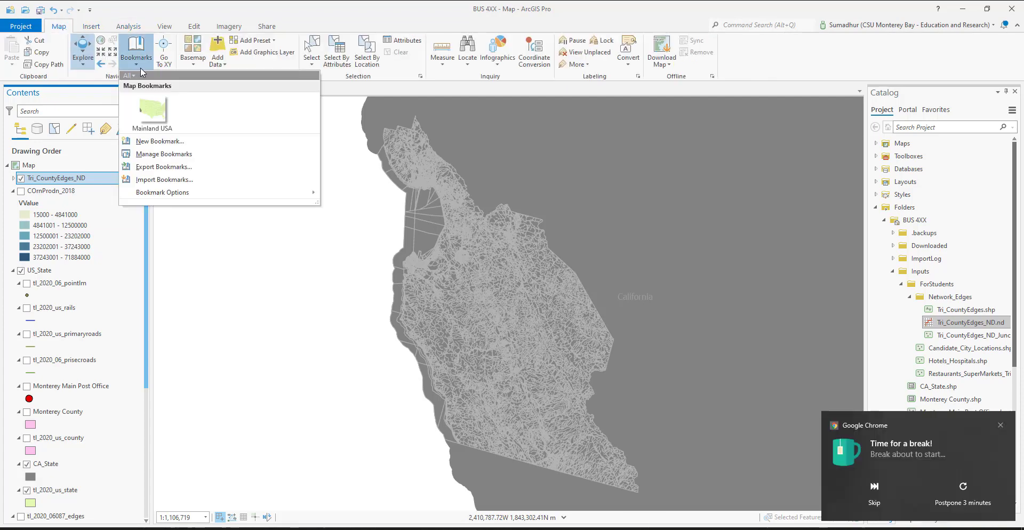
left_click(153, 147)
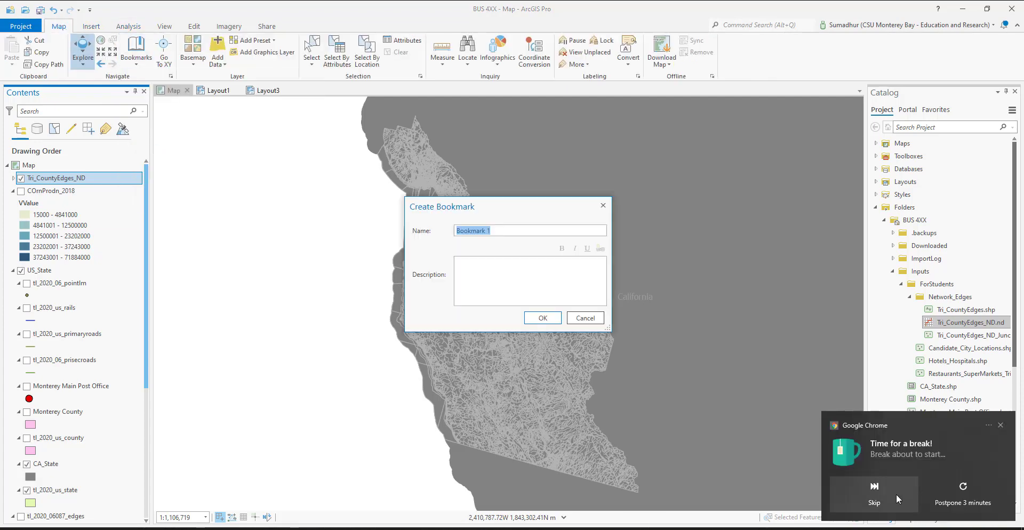
left_click(874, 491)
double_click(521, 230)
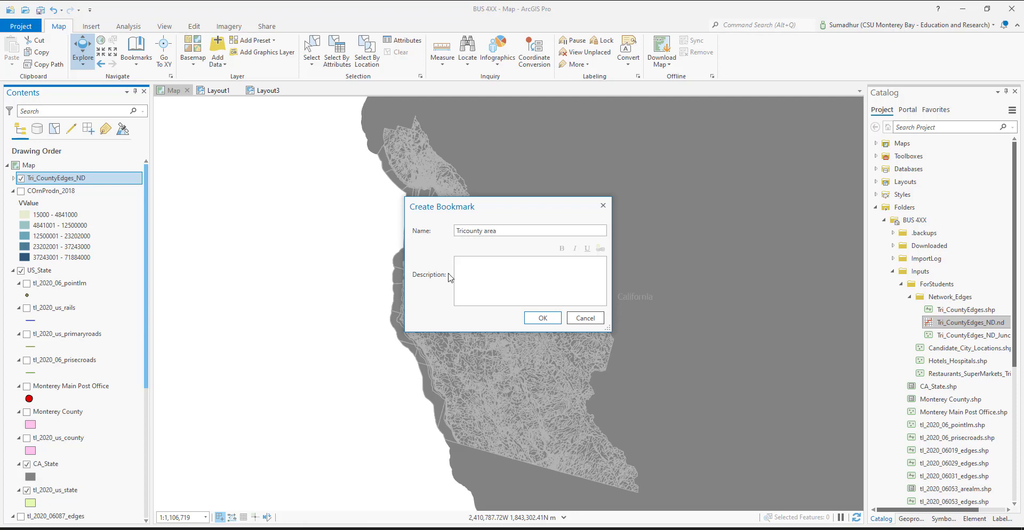
left_click(551, 323)
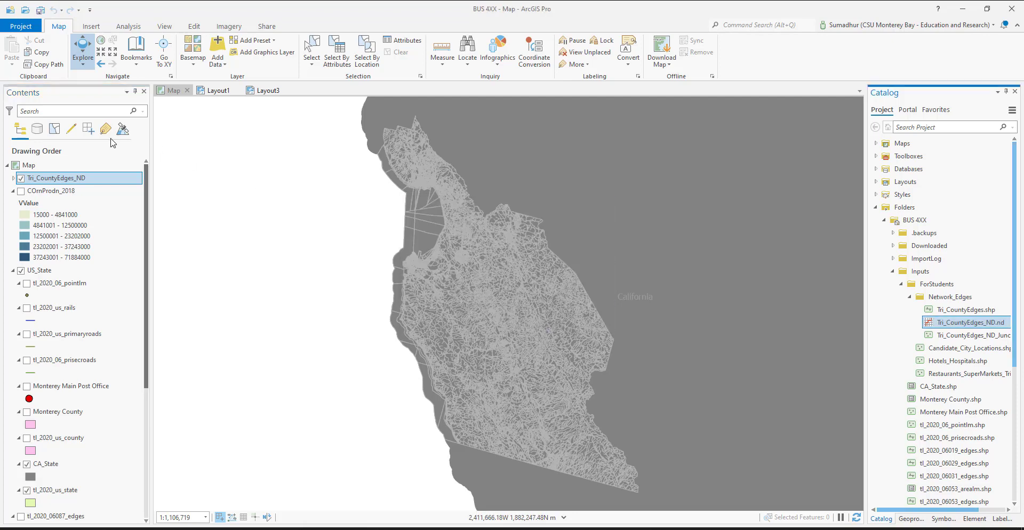
Hide the Tri_CountyEdges_ND layer and add the Candidate_City_Locations and Hotels_Hospitals shapefiles from the ForStudents folder to the map
left_click(104, 180)
left_click(20, 179)
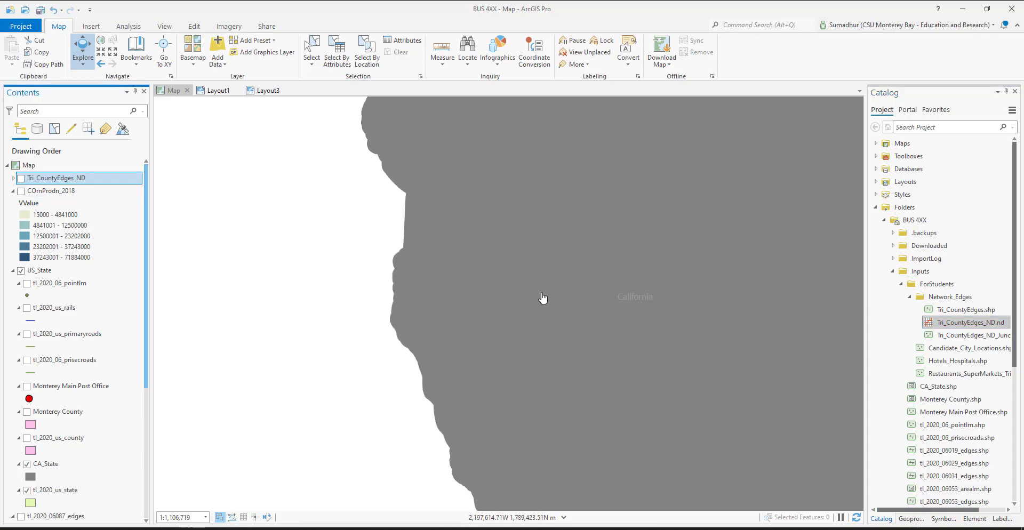
left_click_drag(961, 349, 78, 166)
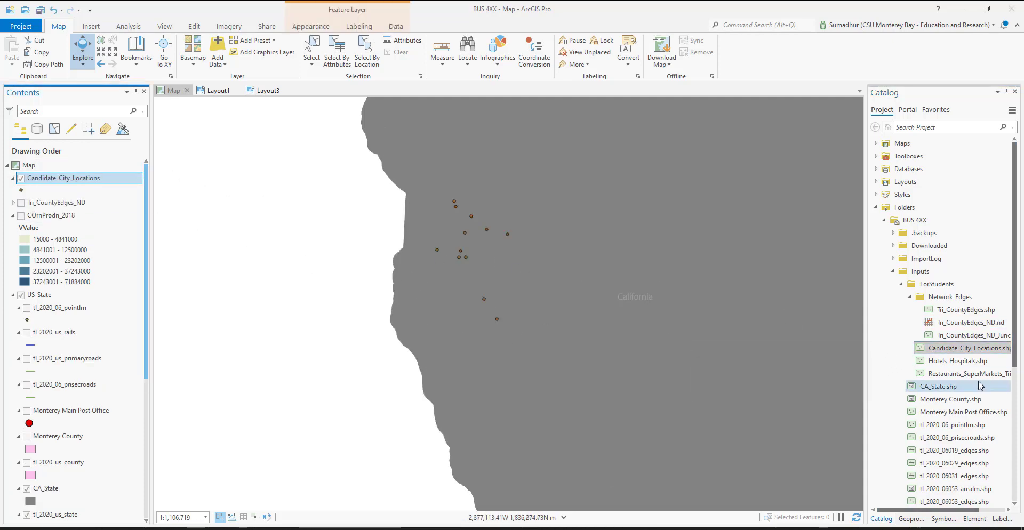
left_click_drag(955, 361, 73, 176)
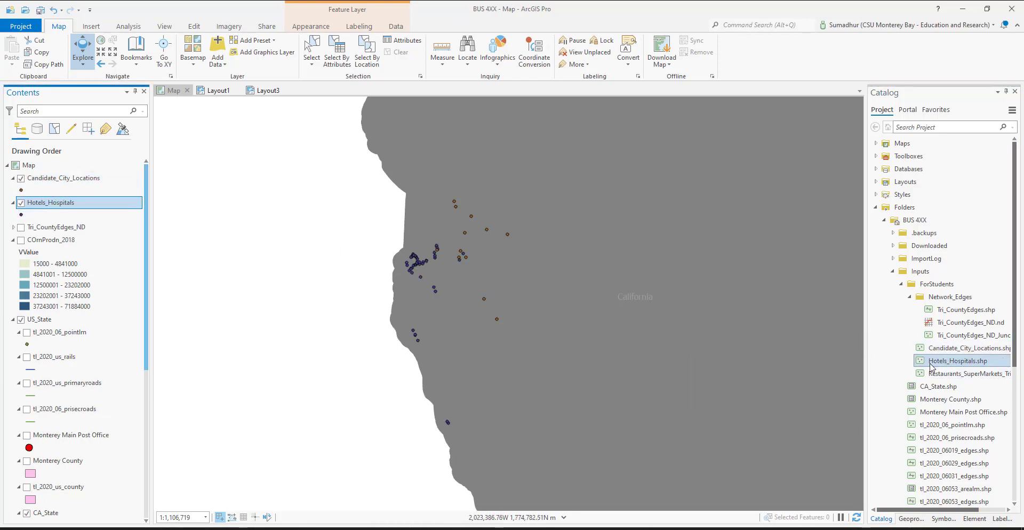
Add the Restaurants_SuperMarkets_TriCounty shapefile from the ForStudents folder to the map
mouse_move(955, 373)
left_mouse_down()
mouse_move(106, 204)
mouse_move(57, 226)
left_mouse_up()
Open the Candidate_City_Locations attribute table and sort its records by City in ascending order
right_click(66, 183)
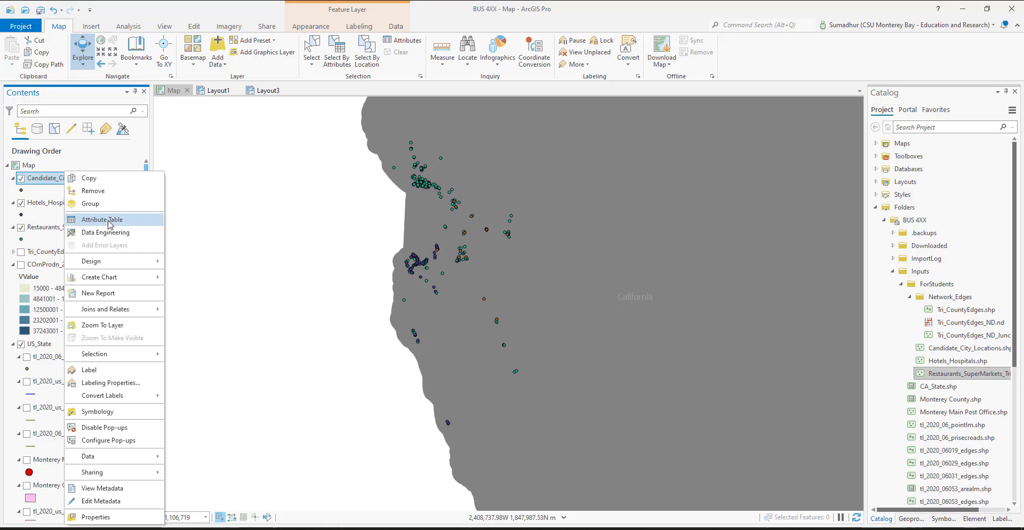
left_click(103, 220)
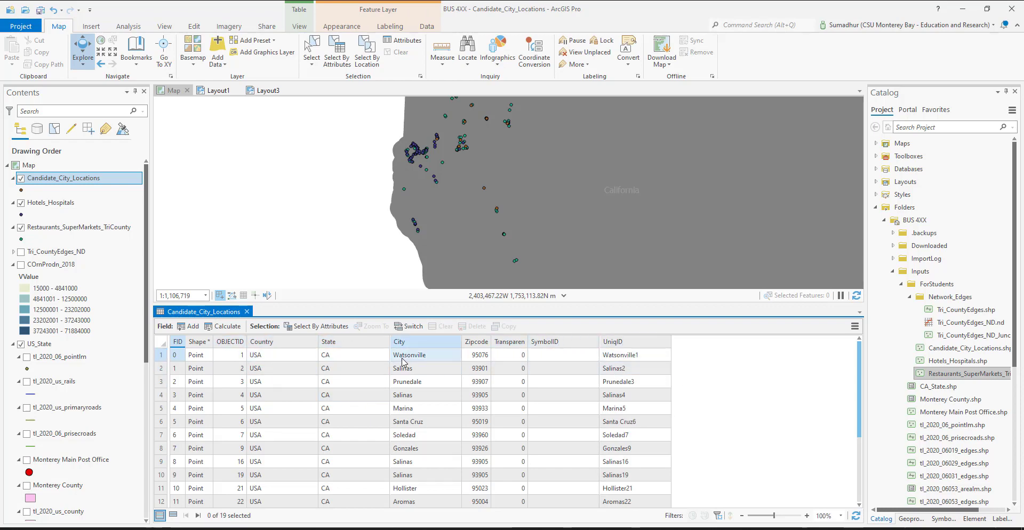
right_click(422, 341)
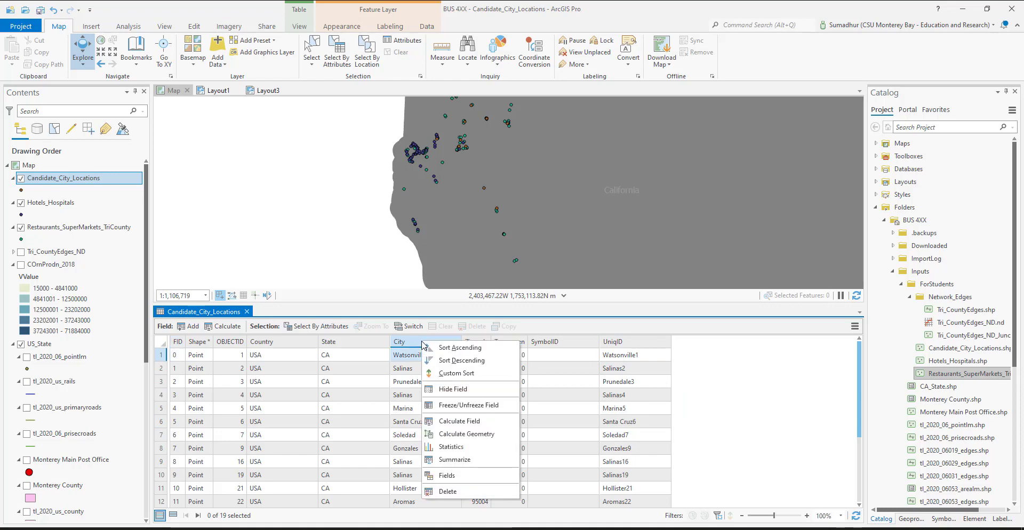
left_click(446, 347)
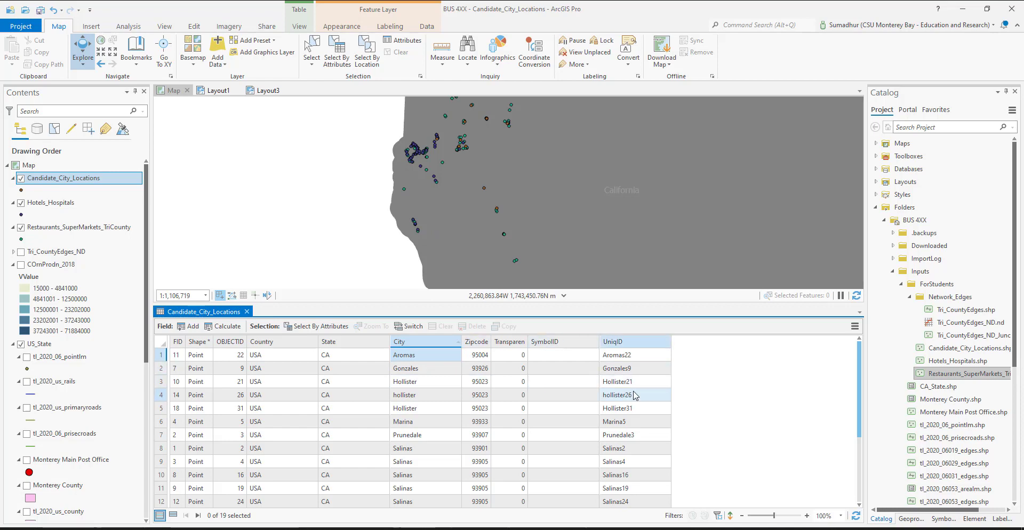
Open the attribute tables of Hotels_Hospitals and Restaurants_SuperMarkets_TriCounty and compare their records
right_click(48, 204)
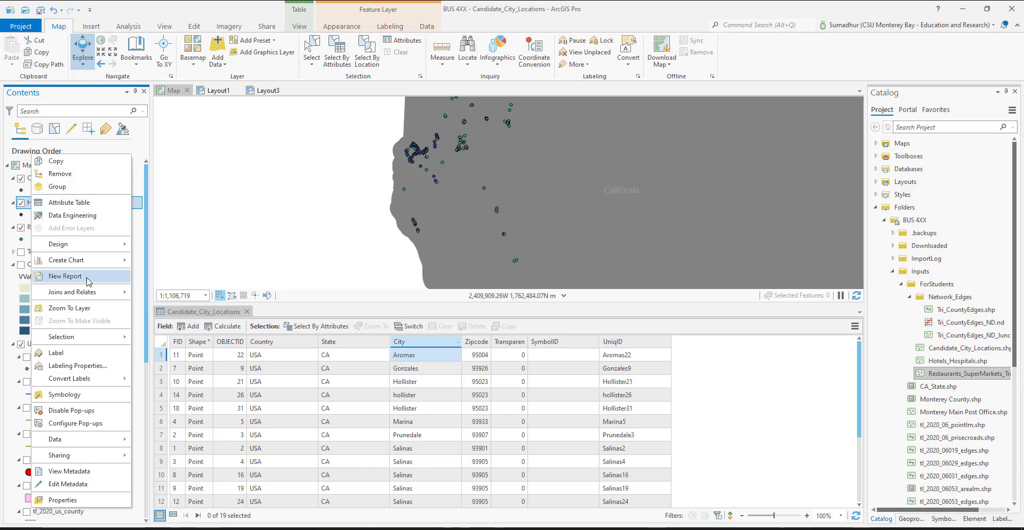
left_click(85, 203)
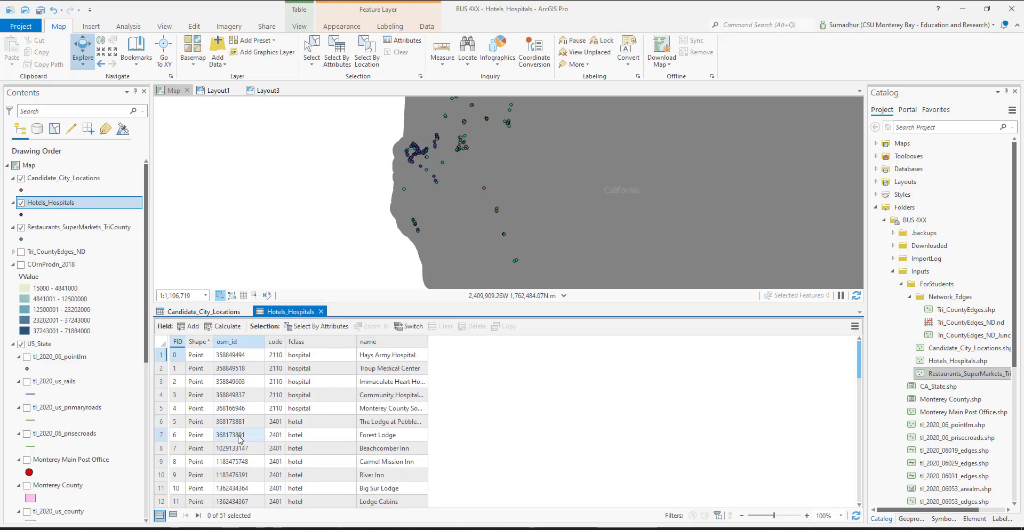
left_click(251, 461)
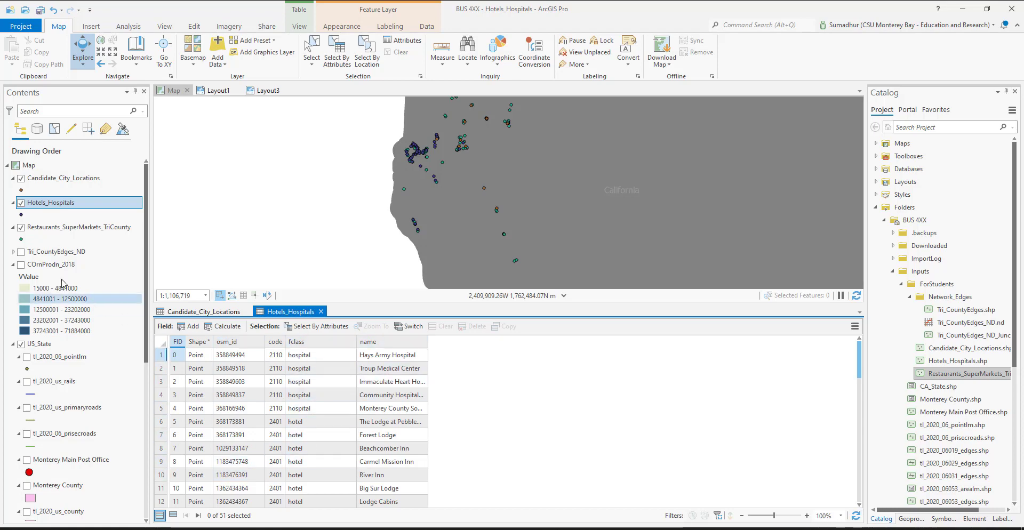
right_click(55, 230)
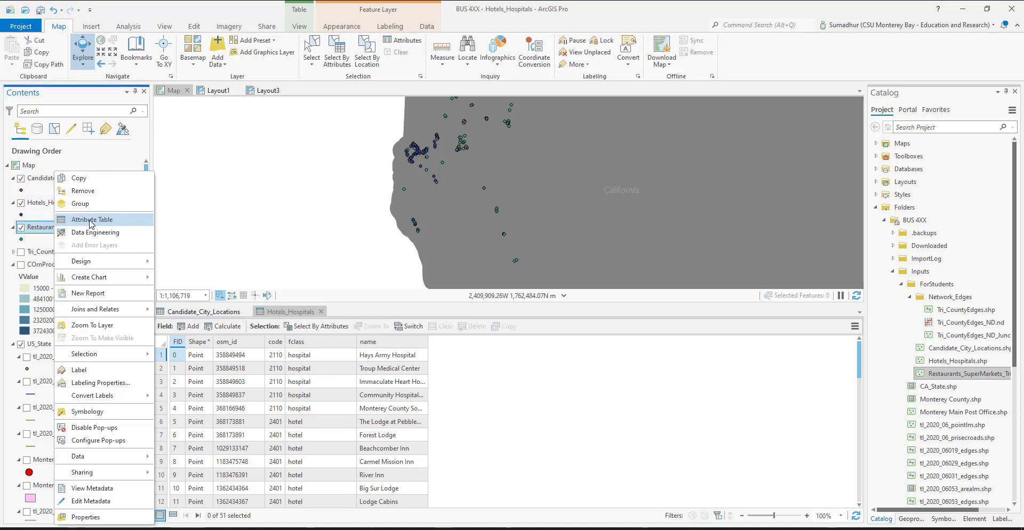
left_click(91, 220)
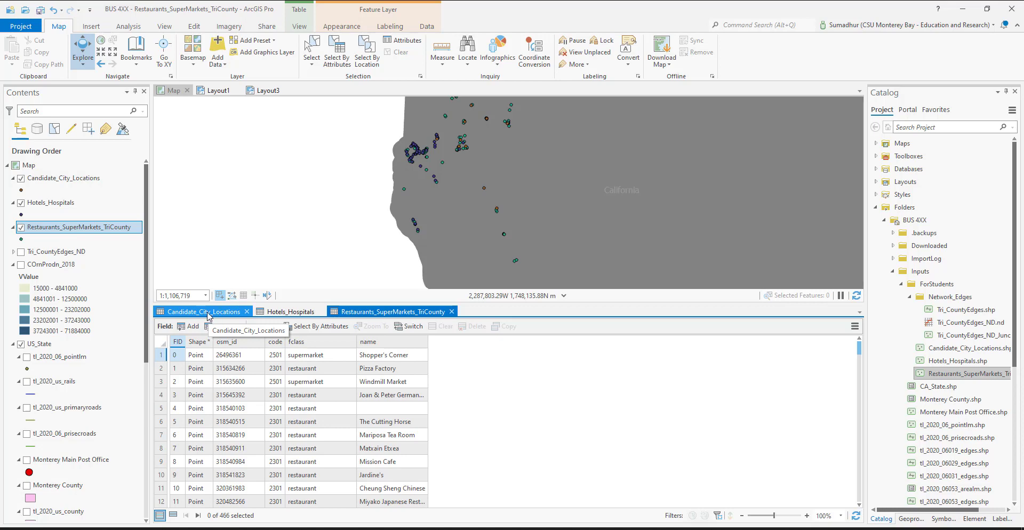
left_click(291, 314)
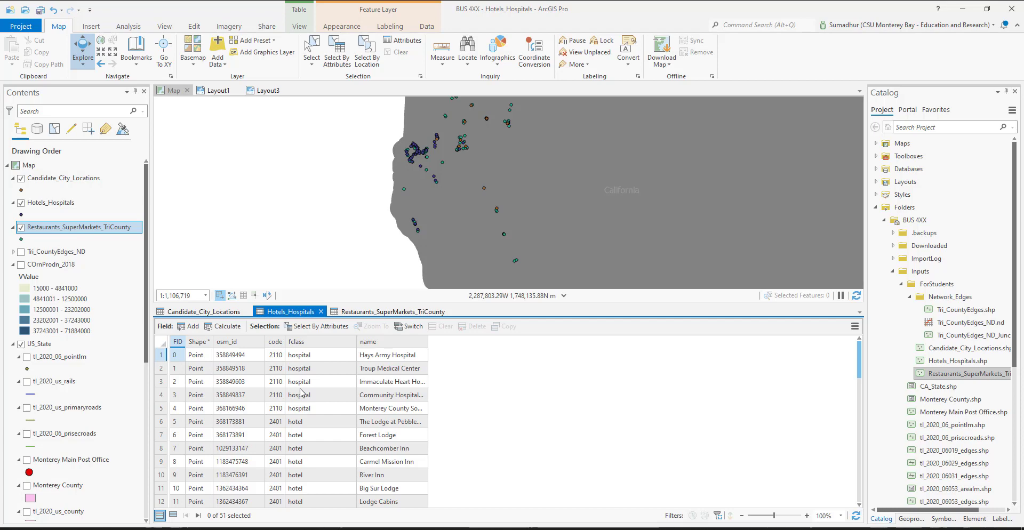
left_click(392, 314)
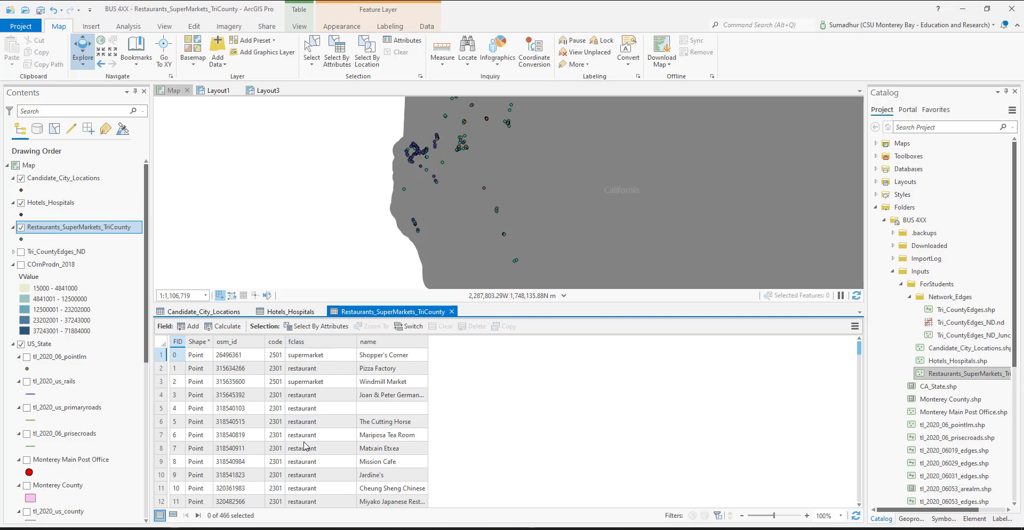
Close the Hotels_Hospitals, Restaurants_SuperMarkets_TriCounty and Candidate_City_Locations attribute tables
left_click(321, 312)
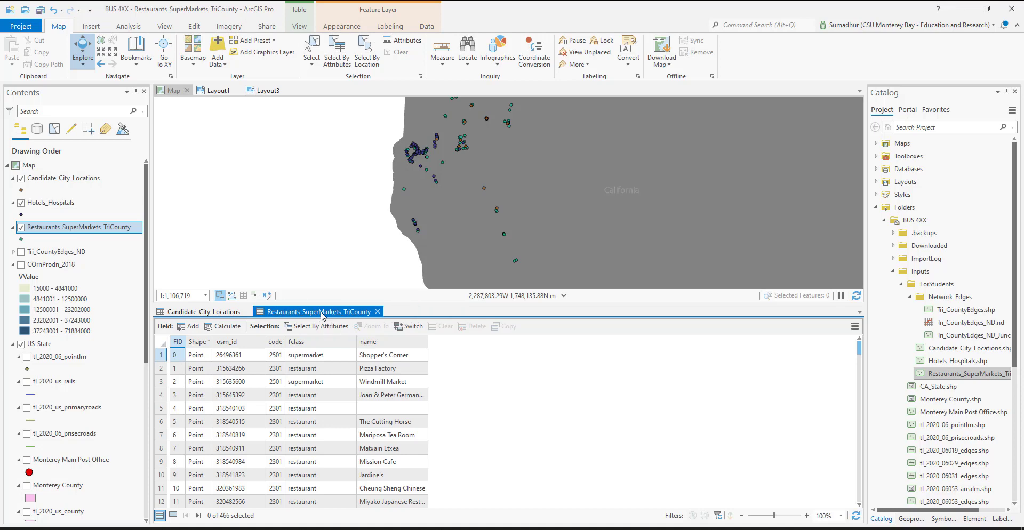
left_click(378, 313)
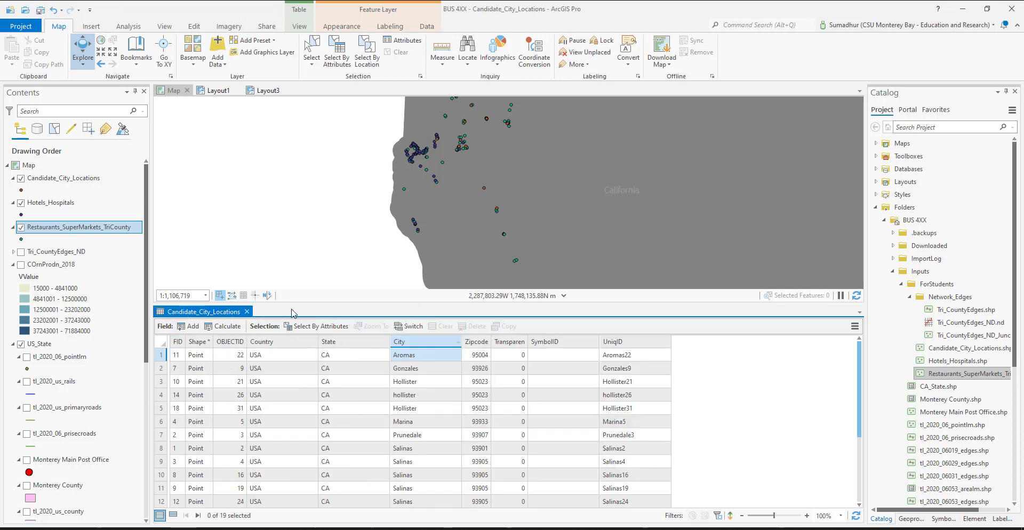
left_click(247, 312)
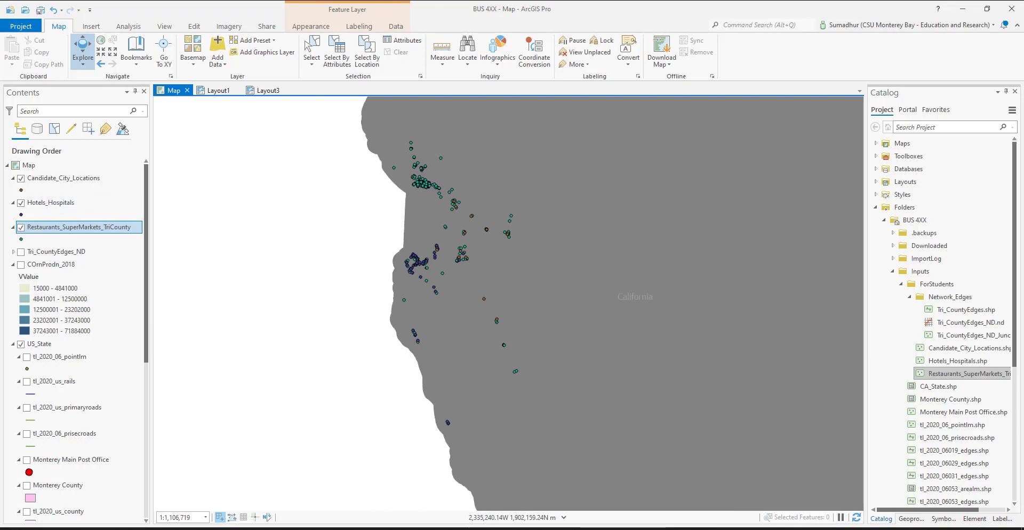
Hide the Restaurants_SuperMarkets_TriCounty, Hotels_Hospitals and Candidate_City_Locations layers and show the Monterey County layer
left_click(21, 229)
left_click(21, 203)
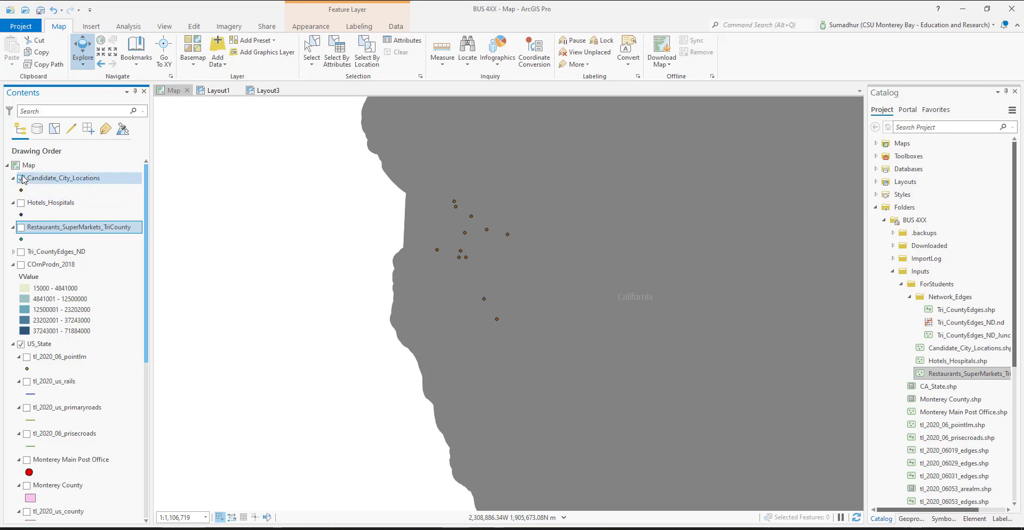
left_click(22, 178)
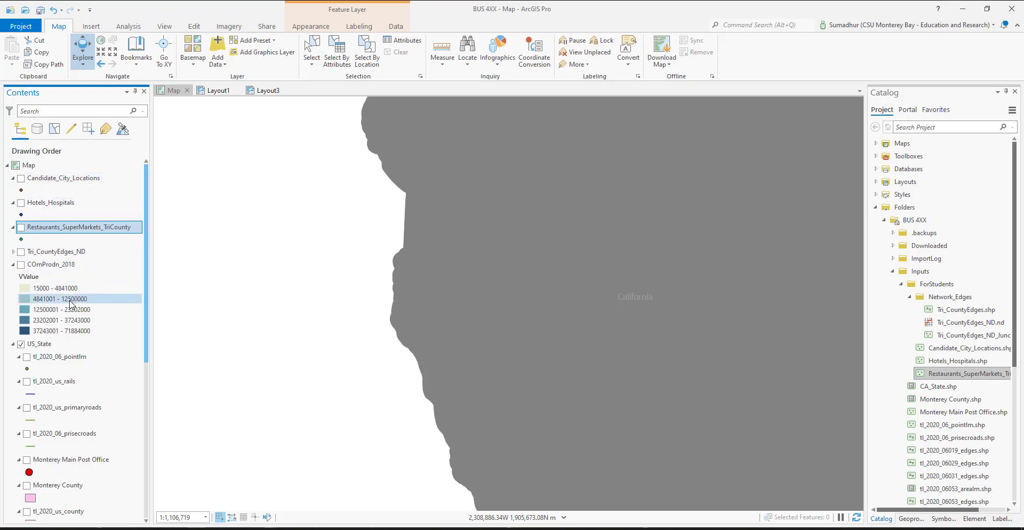
left_click(27, 486)
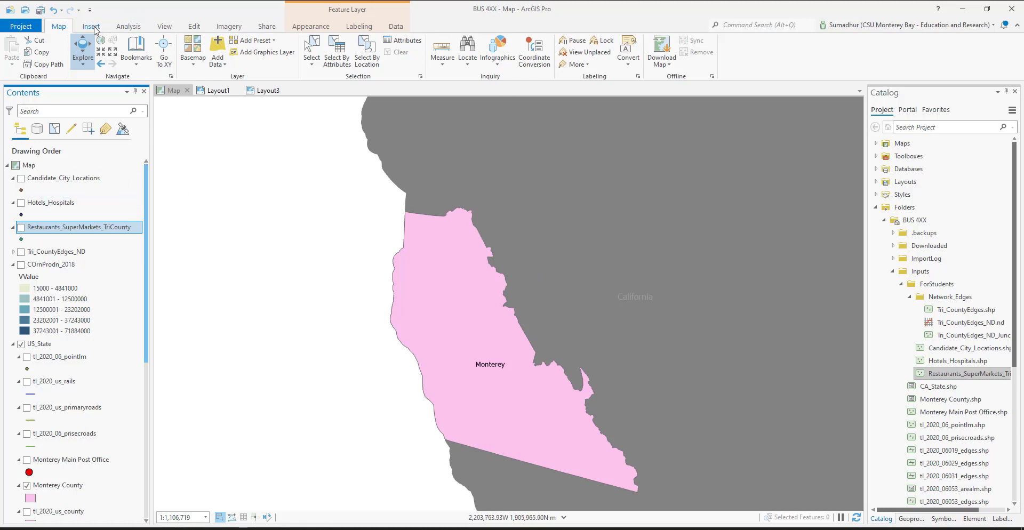
Search the geoprocessing tools for location allocation and look through the ready-to-use network analysis tools
left_click(129, 28)
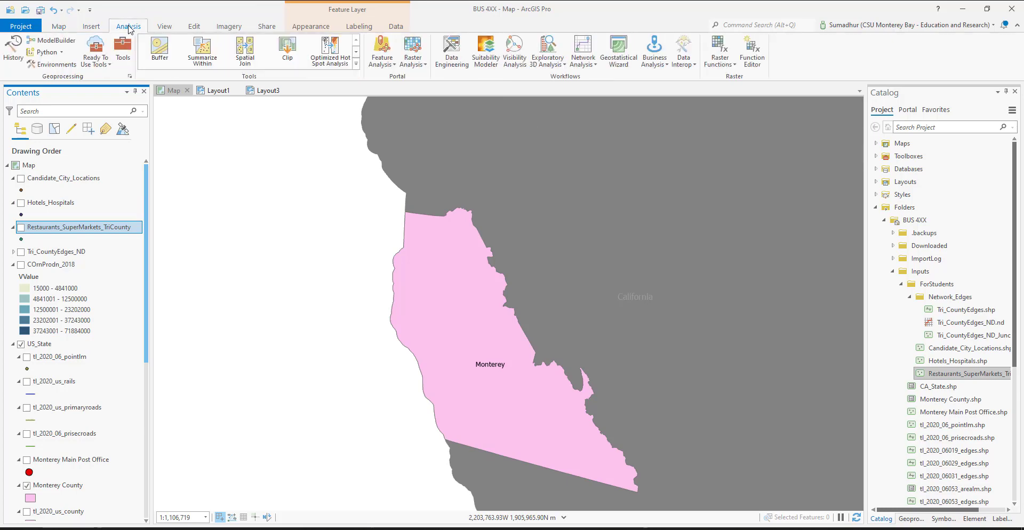
left_click(123, 49)
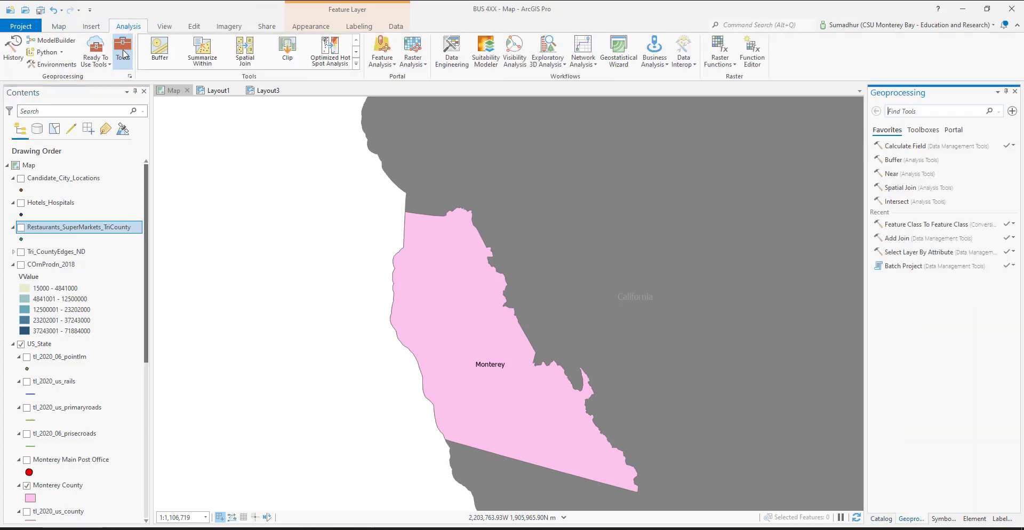
left_click(937, 109)
type("location alloa")
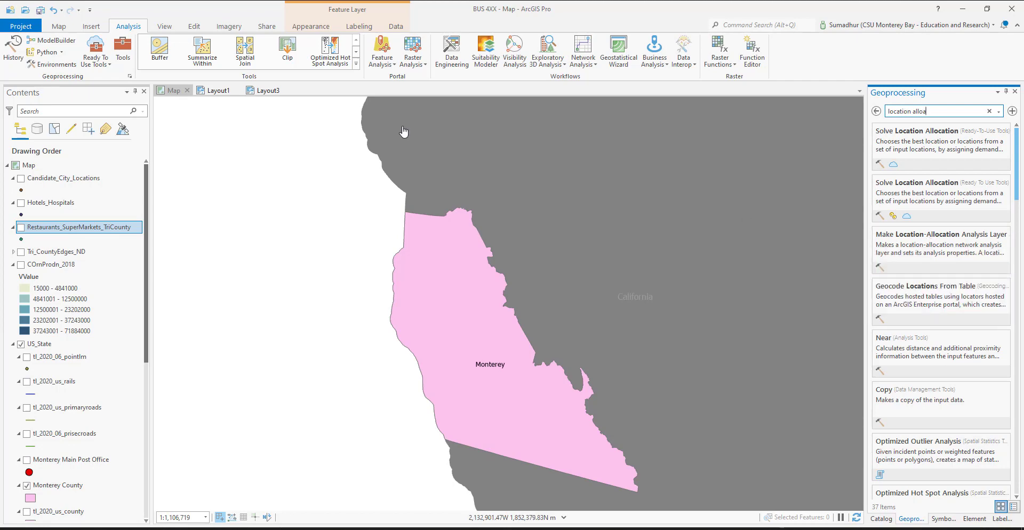
left_click(102, 62)
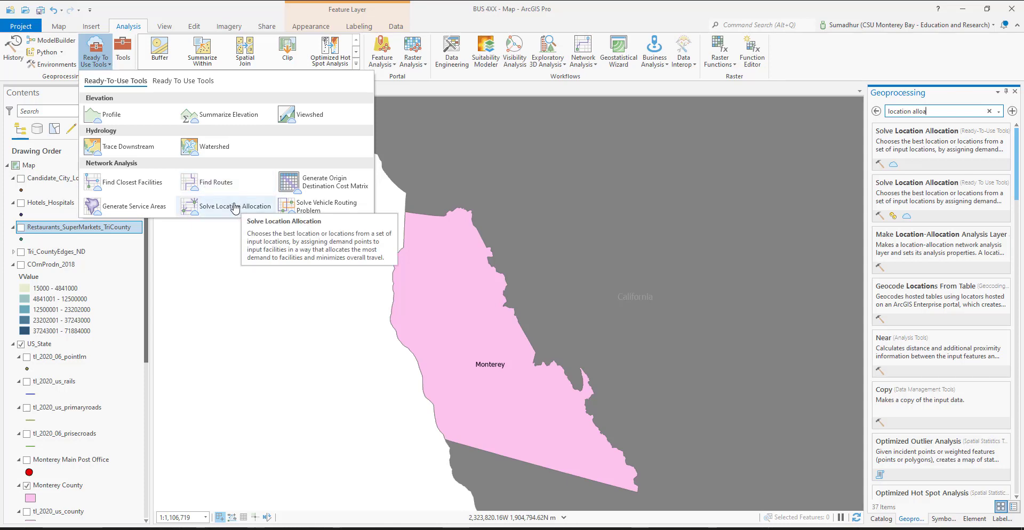
left_click(624, 10)
Create a Location-Allocation network analysis layer using the Tri_CountyEdges_ND network data source
left_click(589, 68)
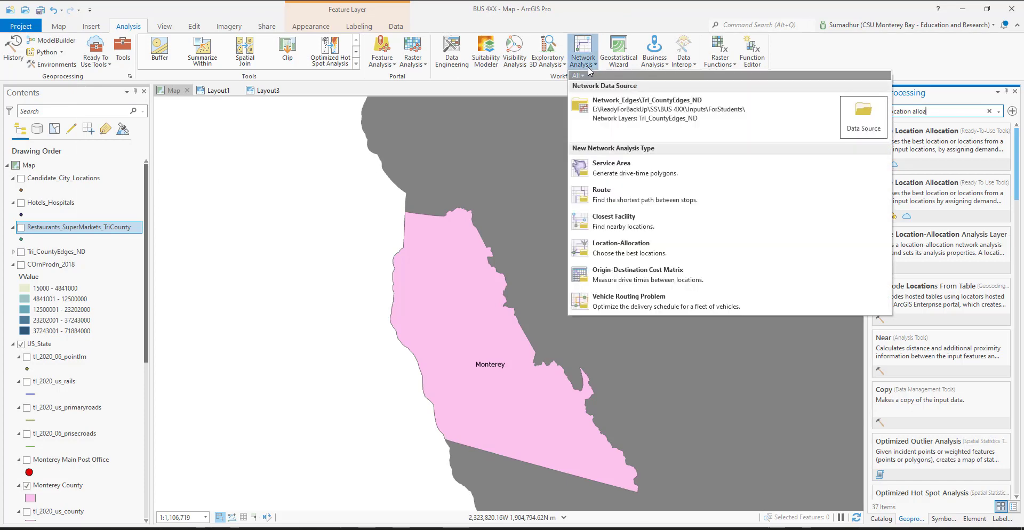
left_click(650, 253)
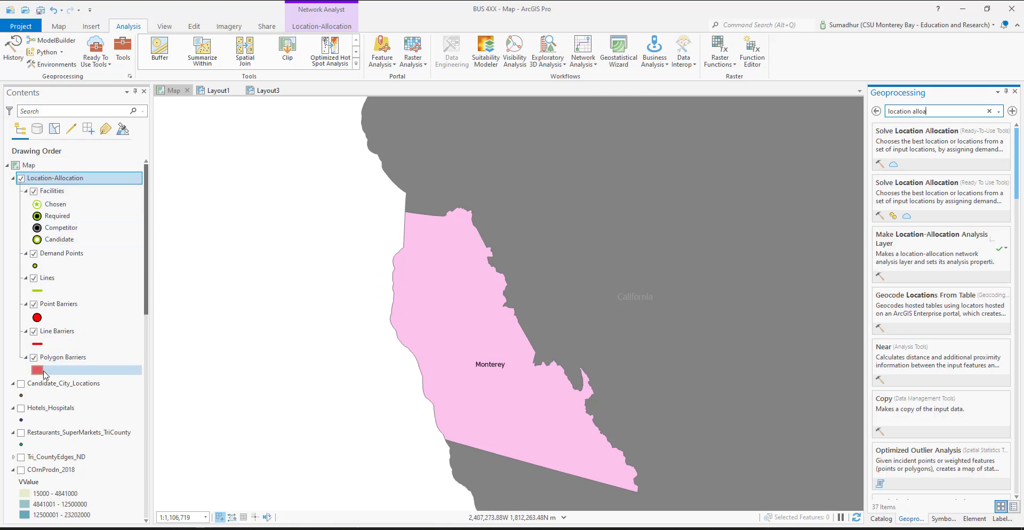
Examine the Location-Allocation layer with its Facilities and Demand Points sublayers and their available commands, then leave the tool search results
left_click(54, 191)
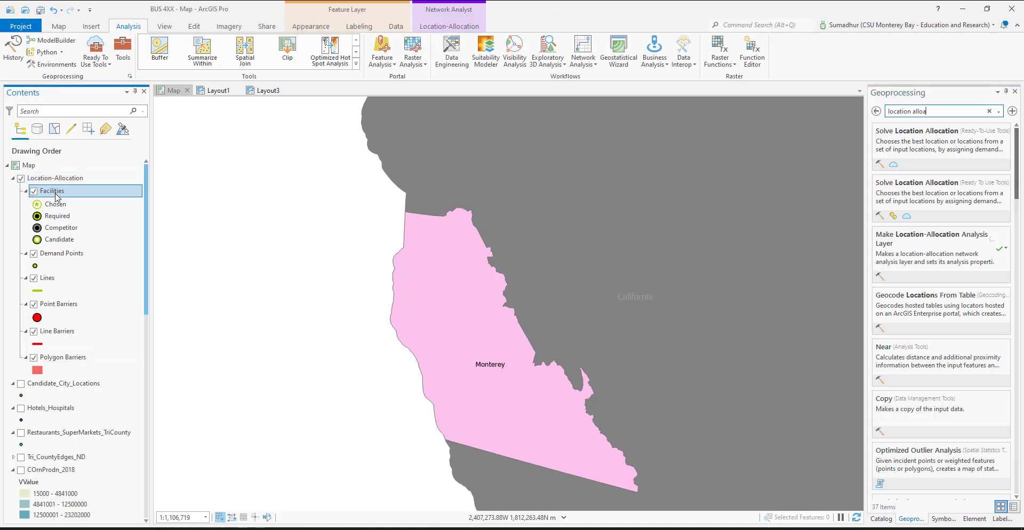
left_click(65, 255)
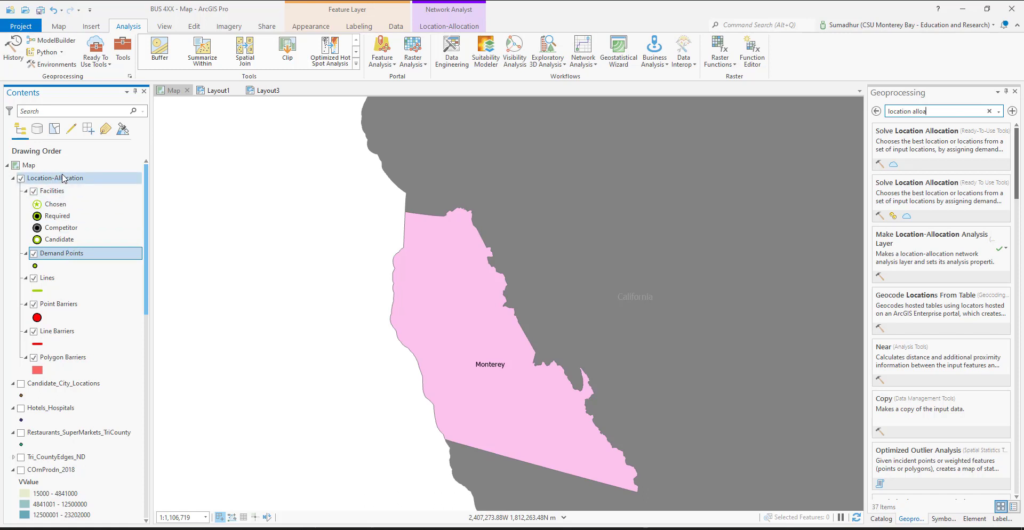
right_click(63, 178)
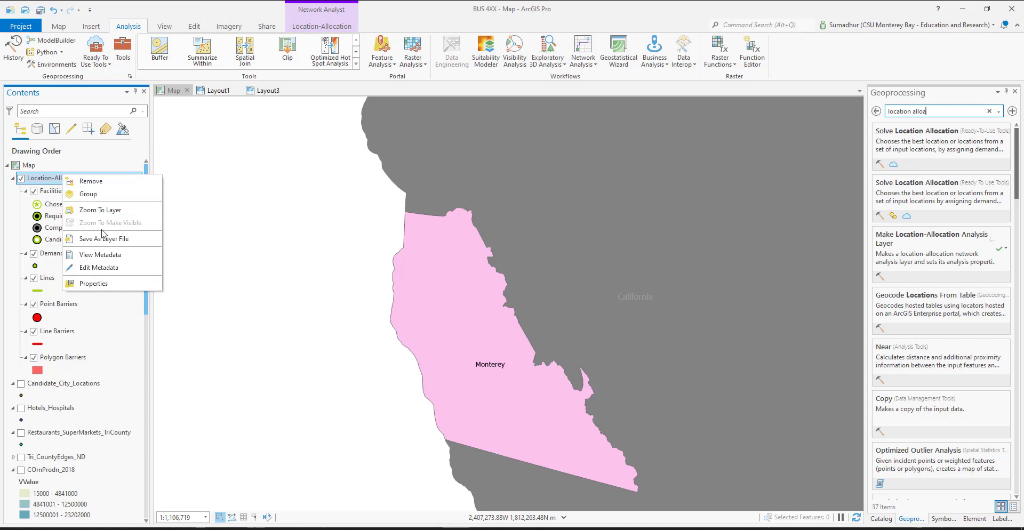
left_click(47, 181)
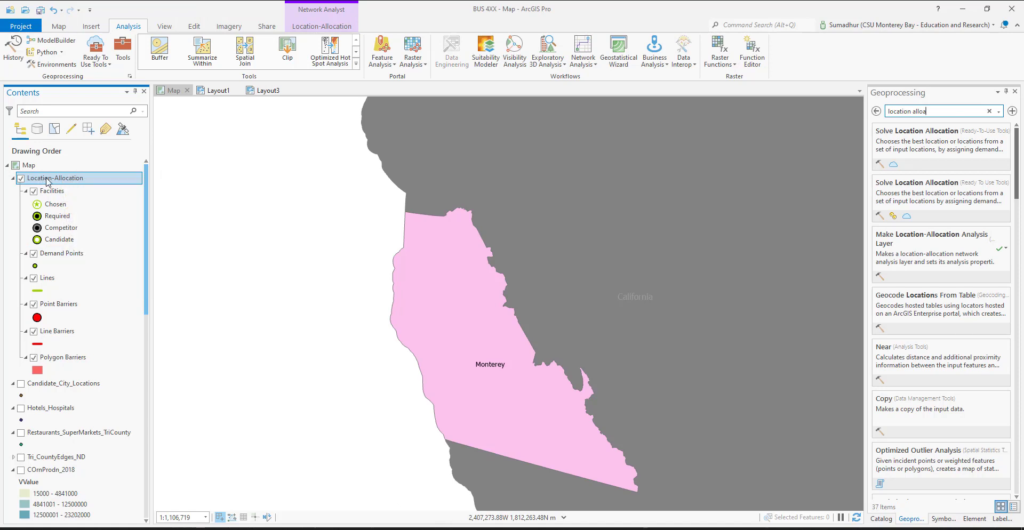
left_click(53, 191)
right_click(56, 193)
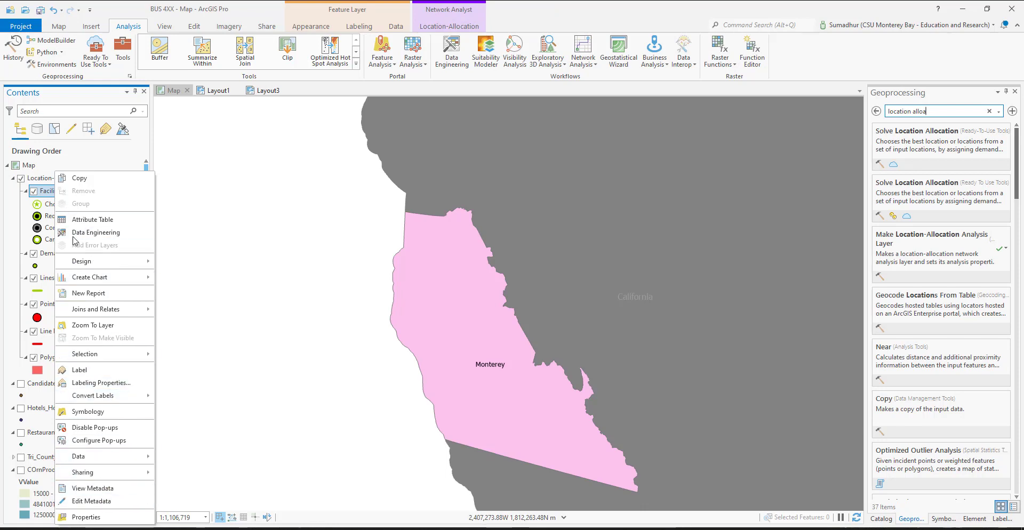
left_click(75, 178)
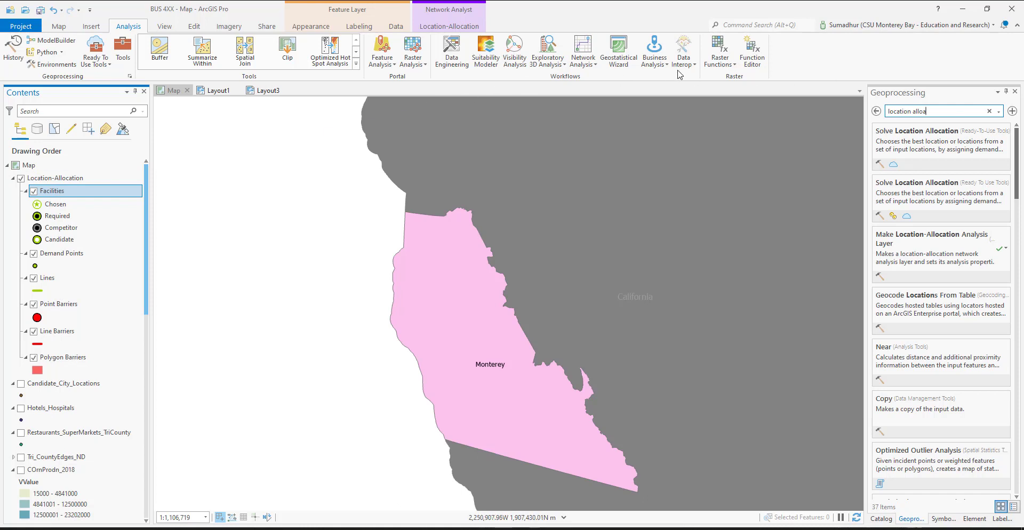
left_click(878, 113)
left_click(878, 113)
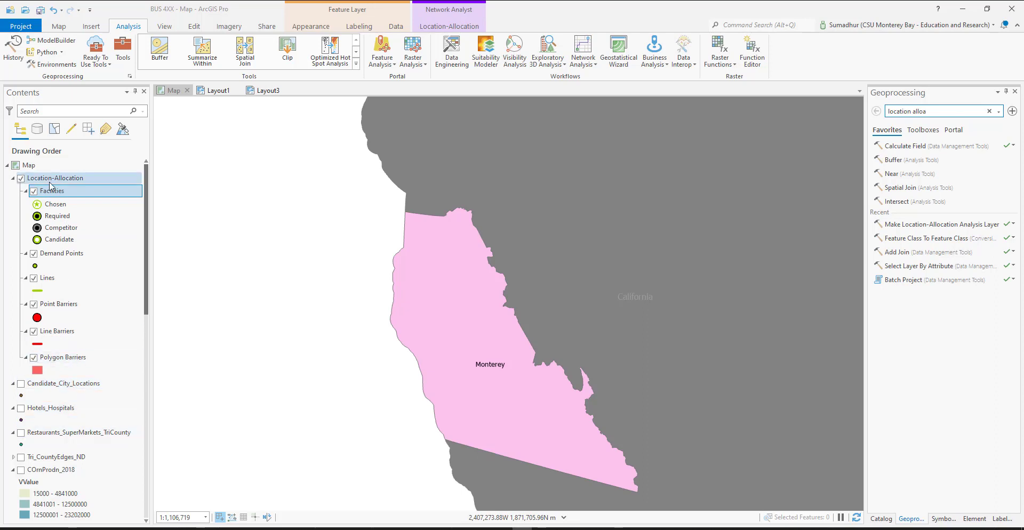
Open the facilities import for the Location-Allocation layer
left_click(454, 26)
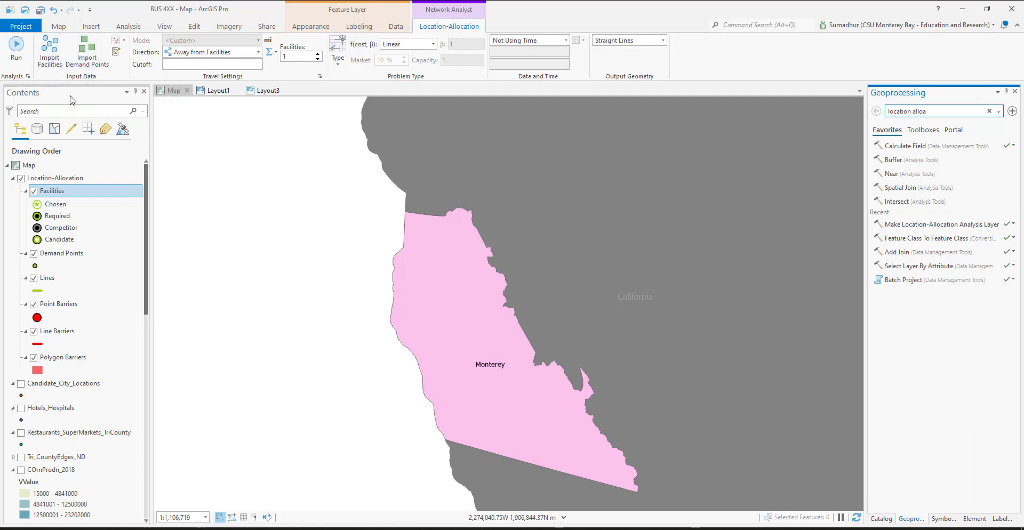
left_click(49, 56)
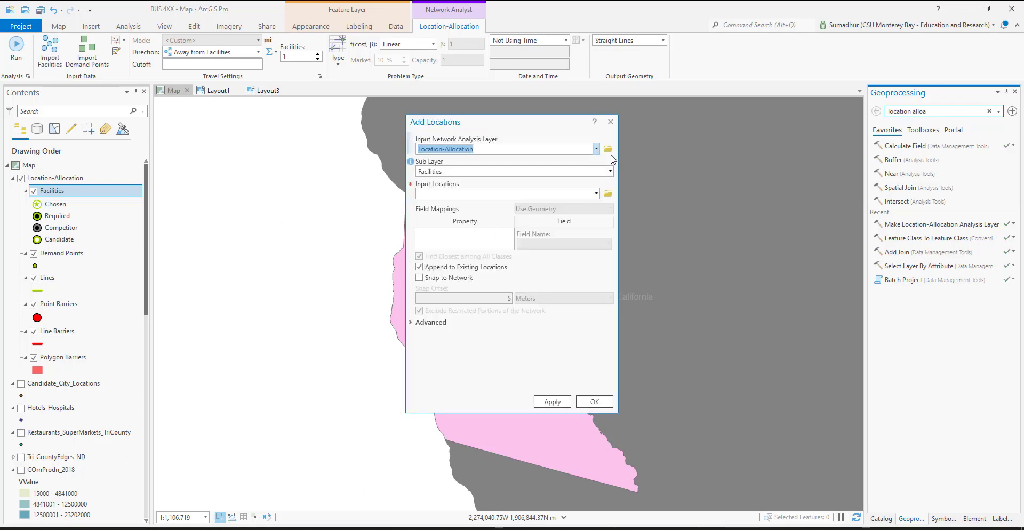
left_click(607, 149)
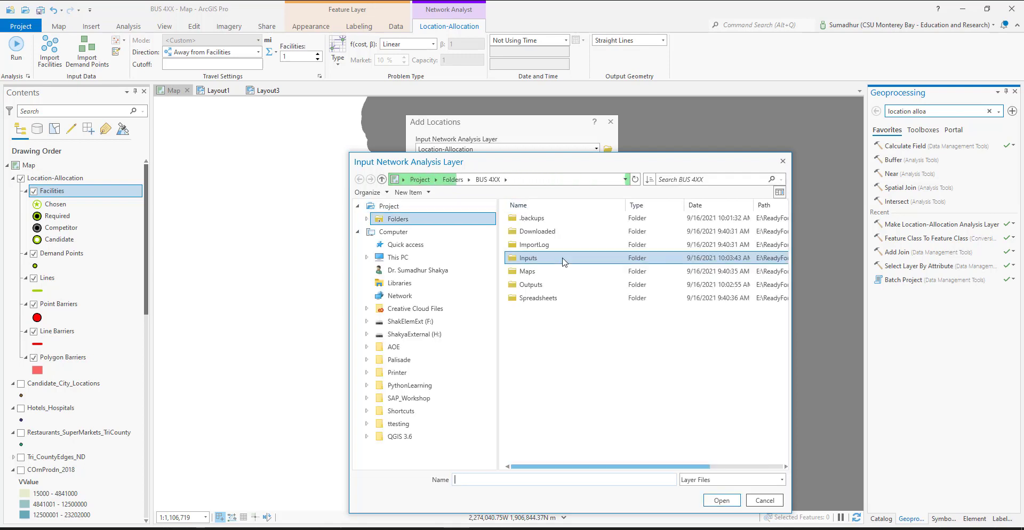
double_click(565, 260)
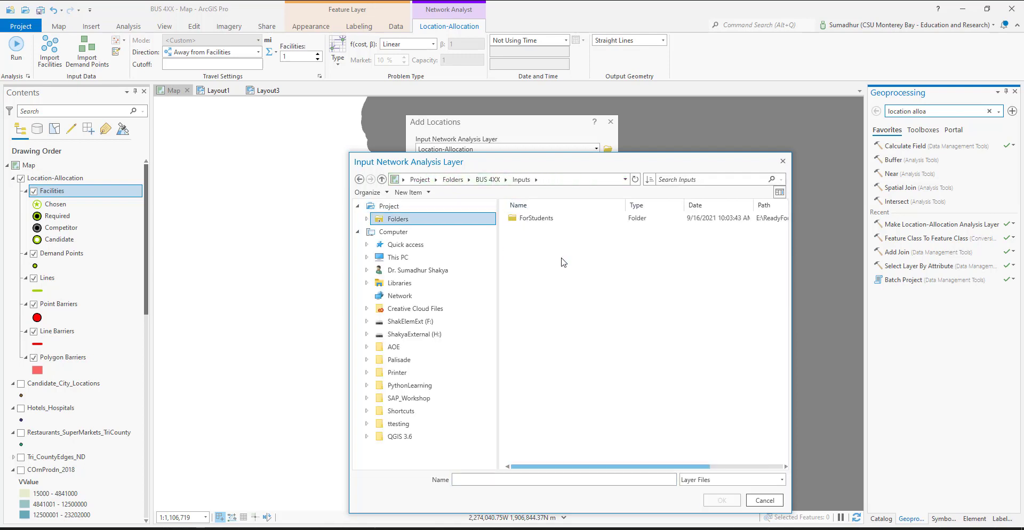
double_click(553, 220)
left_click(555, 220)
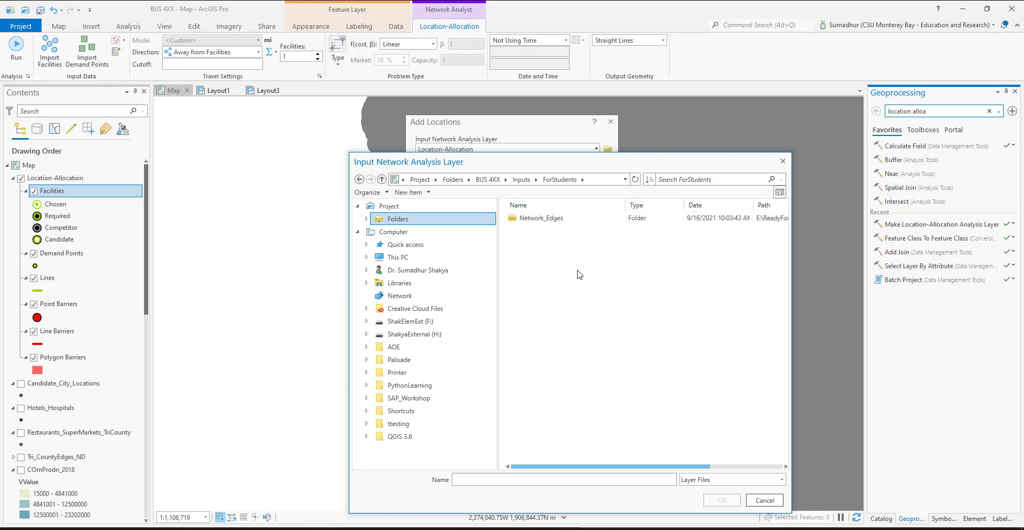
double_click(530, 219)
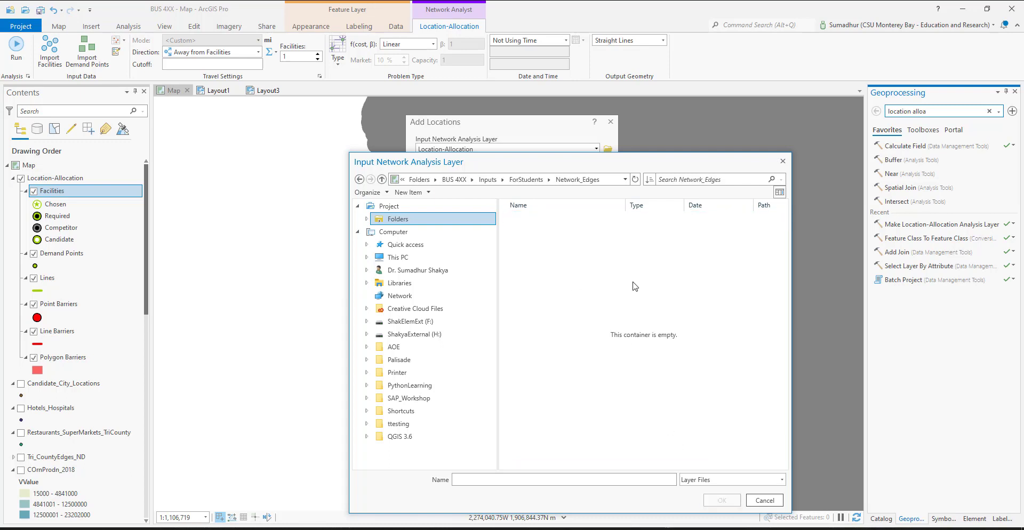
left_click(527, 181)
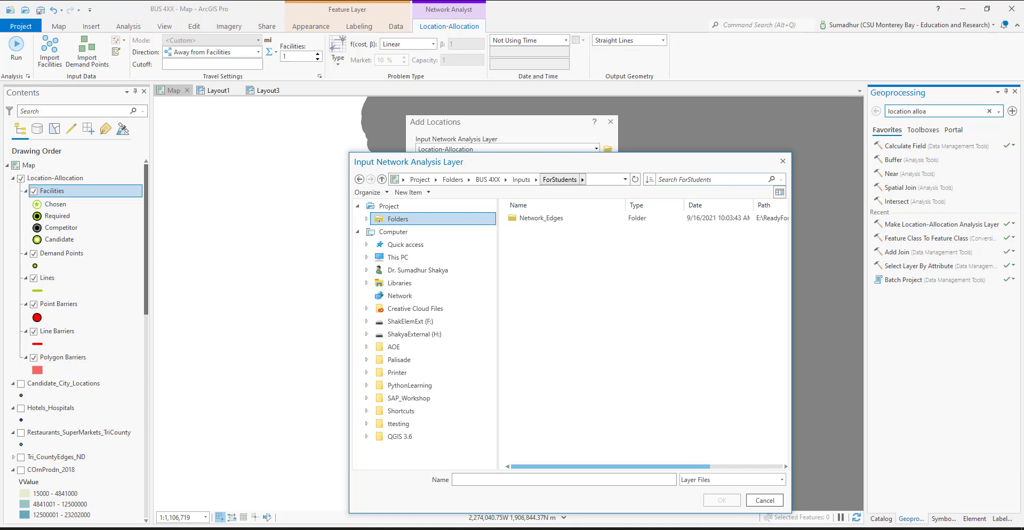
left_click(783, 162)
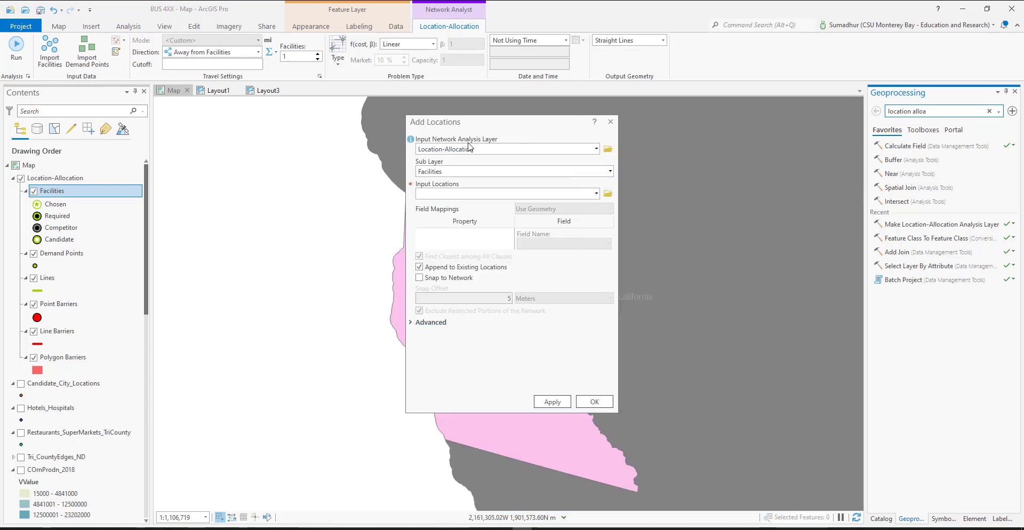
Use Candidate_City_Locations.shp from Inputs > ForStudents as the facilities' input locations and map the Name property to the UniqID field
left_click(608, 193)
double_click(536, 284)
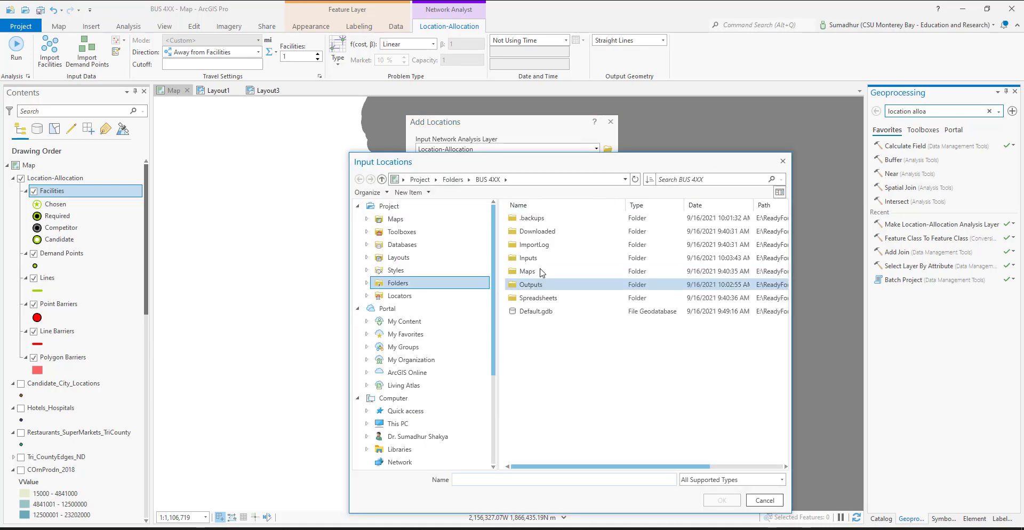
double_click(549, 259)
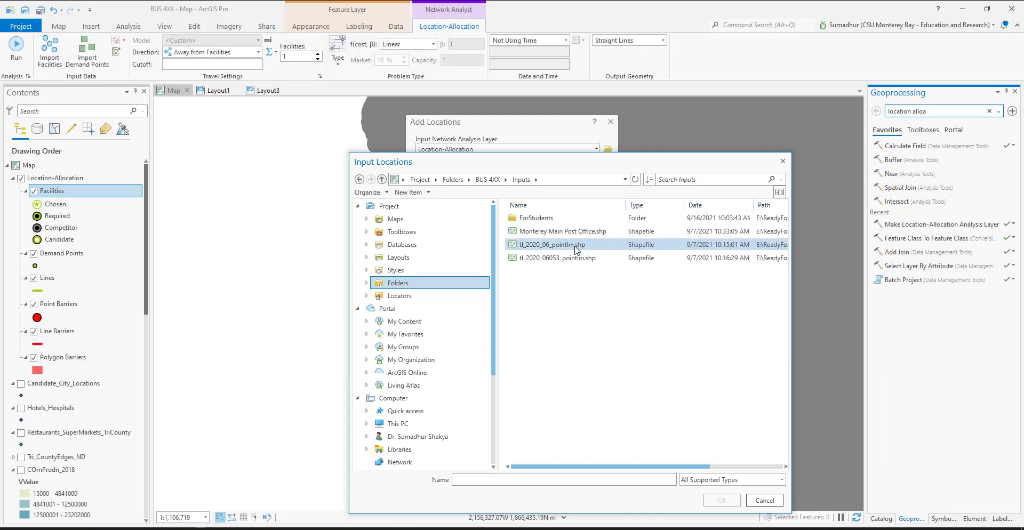
double_click(543, 220)
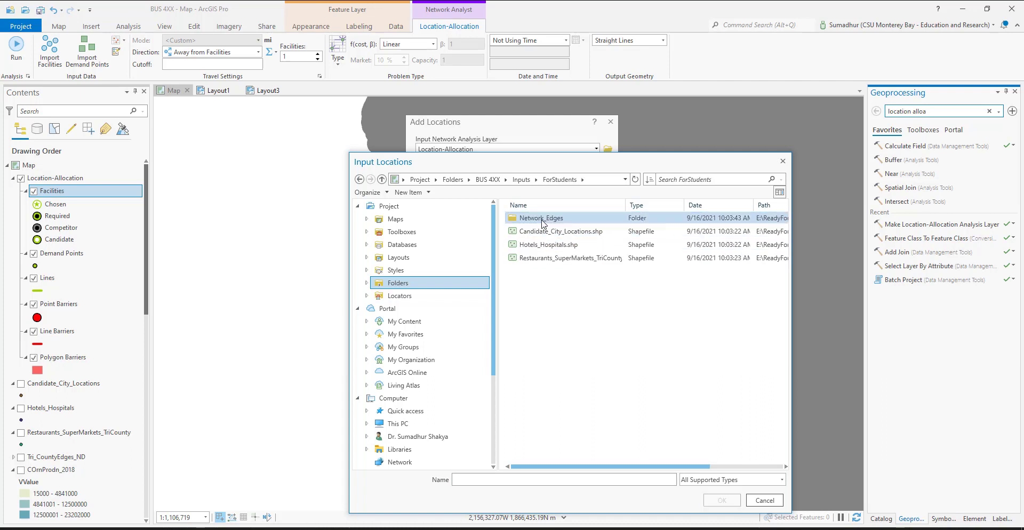
left_click(577, 234)
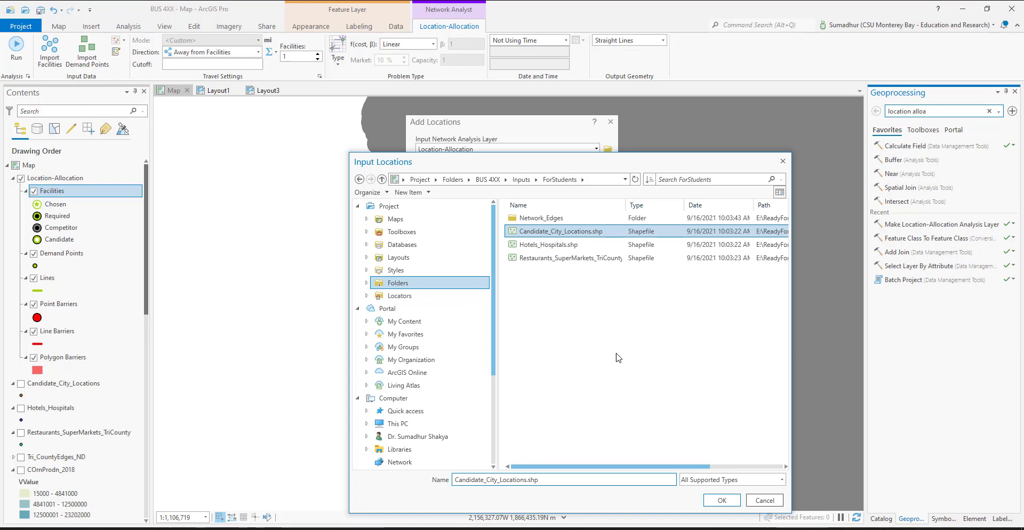
left_click(723, 501)
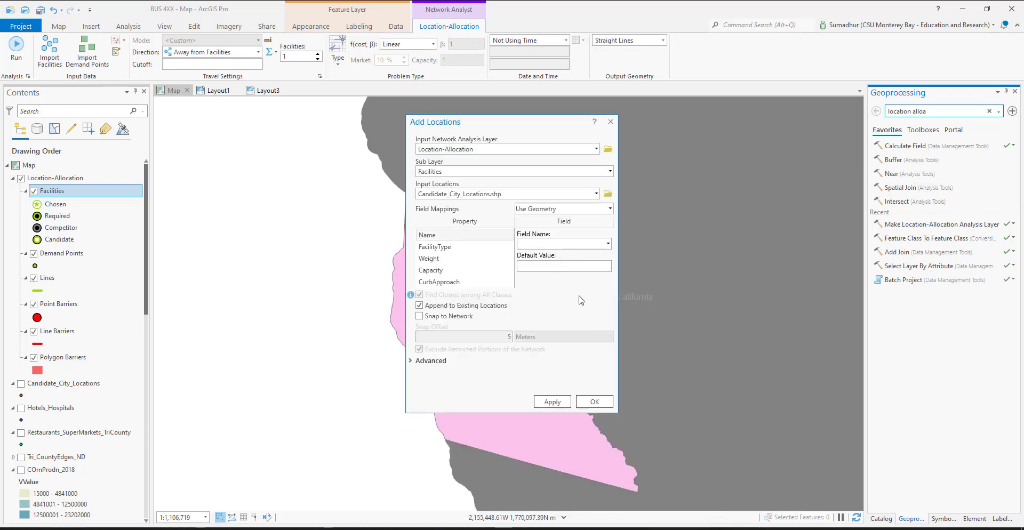
left_click(609, 245)
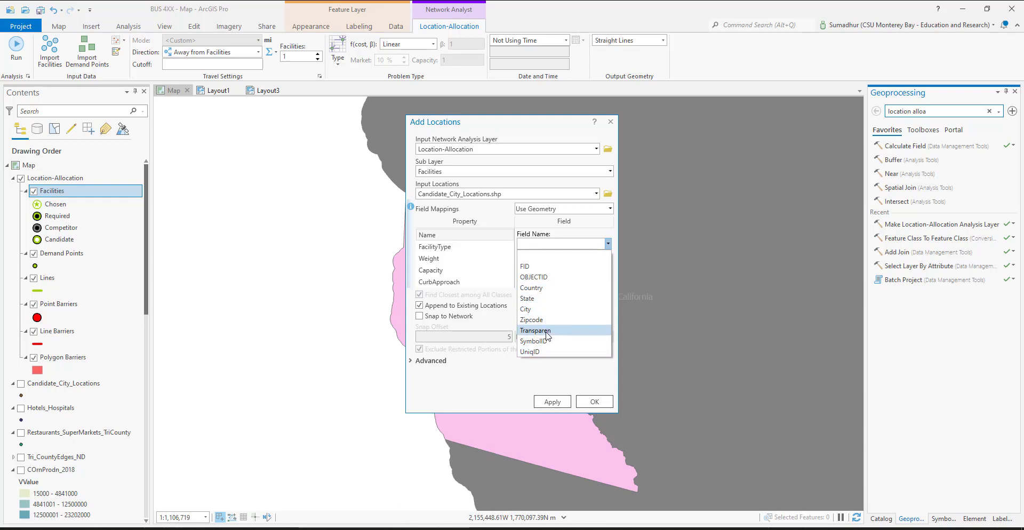
left_click(546, 352)
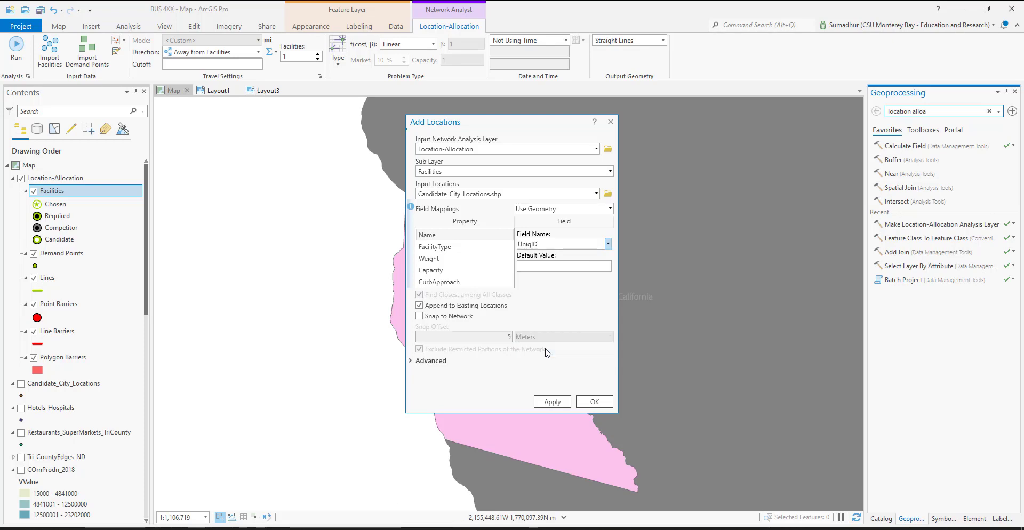
Open the Candidate_City_Locations attribute table and move the Add Locations dialog aside to check the UniqID values
right_click(53, 389)
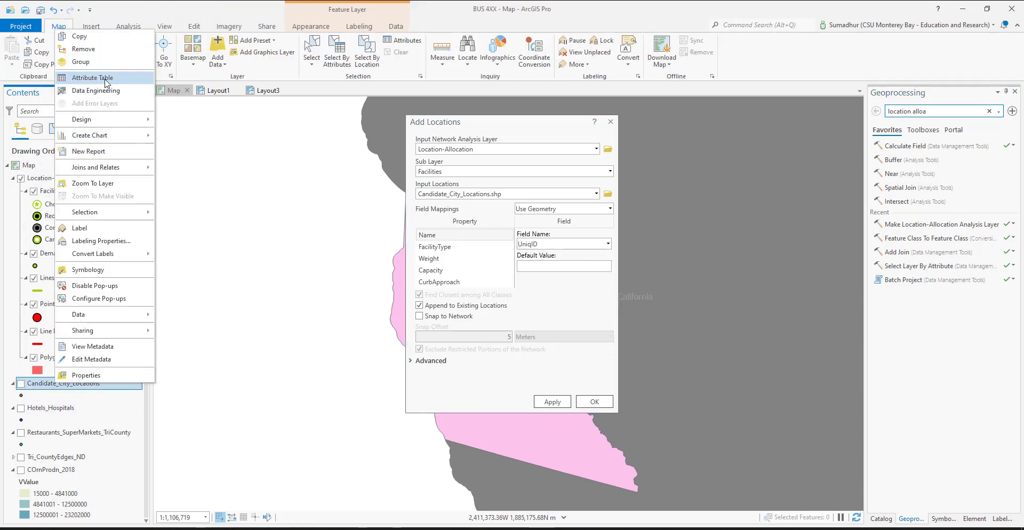
left_click(106, 80)
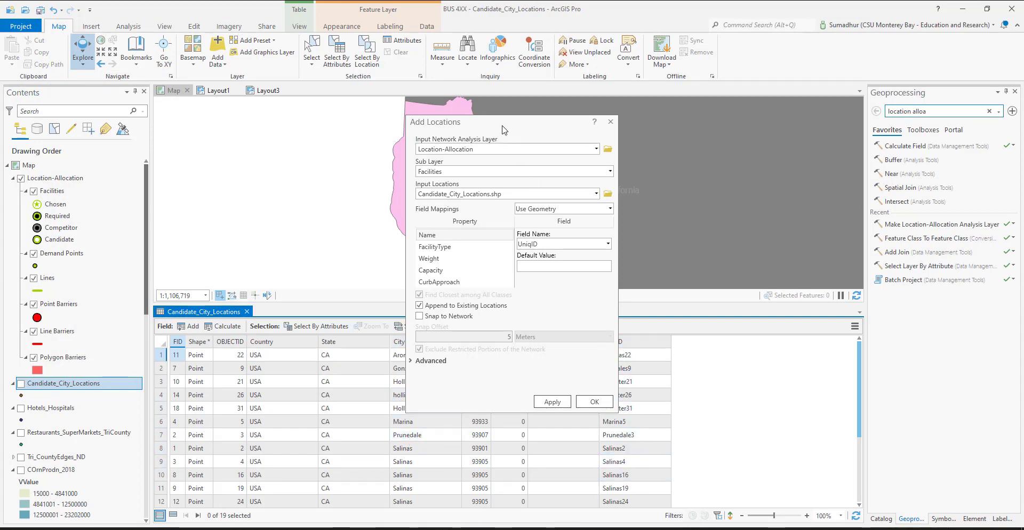
left_click_drag(527, 121, 402, 119)
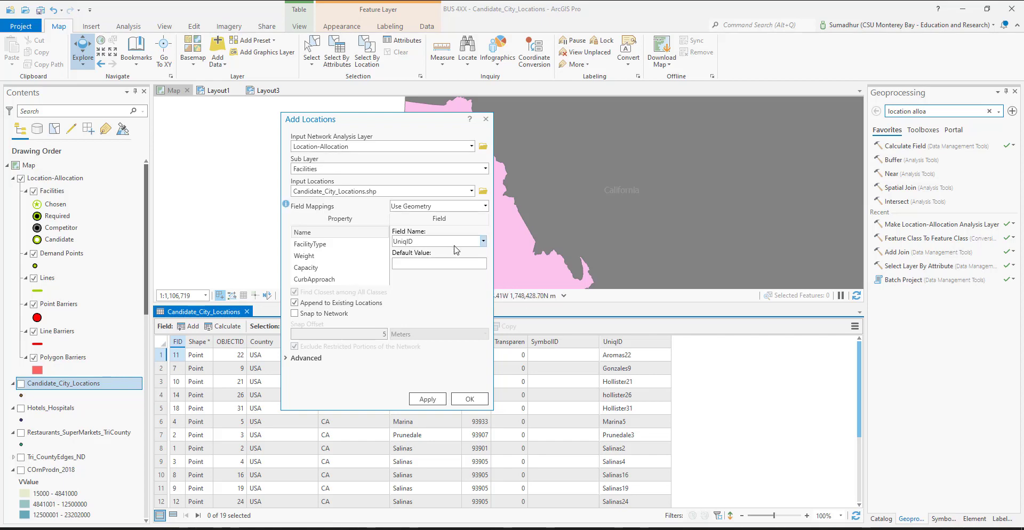
Set the search tolerance for the facilities to 5 miles in the advanced options
left_click(286, 358)
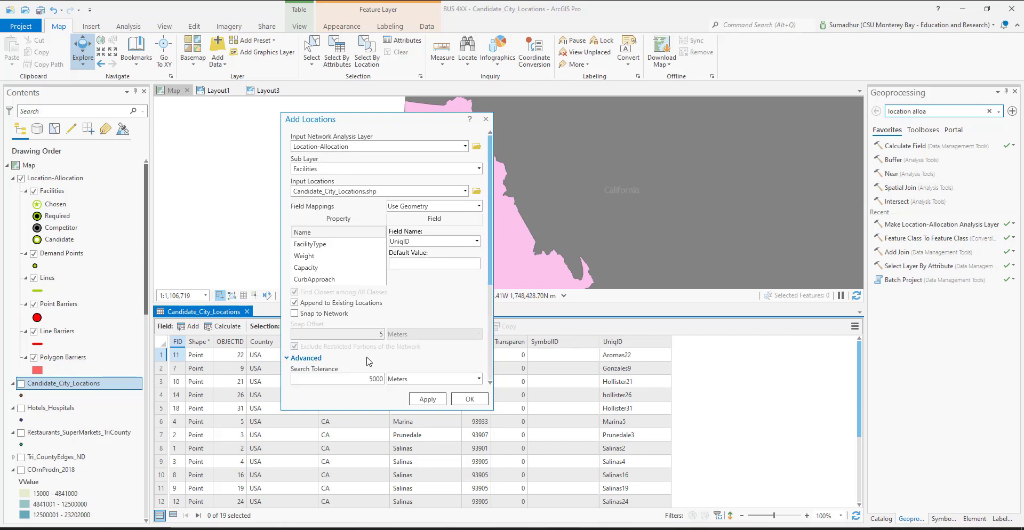
scroll(372, 362, "down", 1)
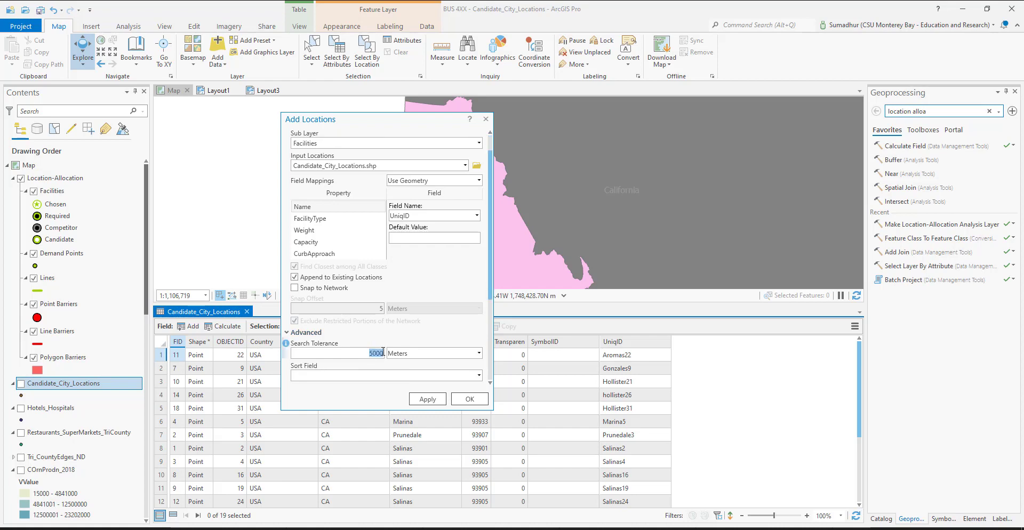
type("5")
left_click(479, 354)
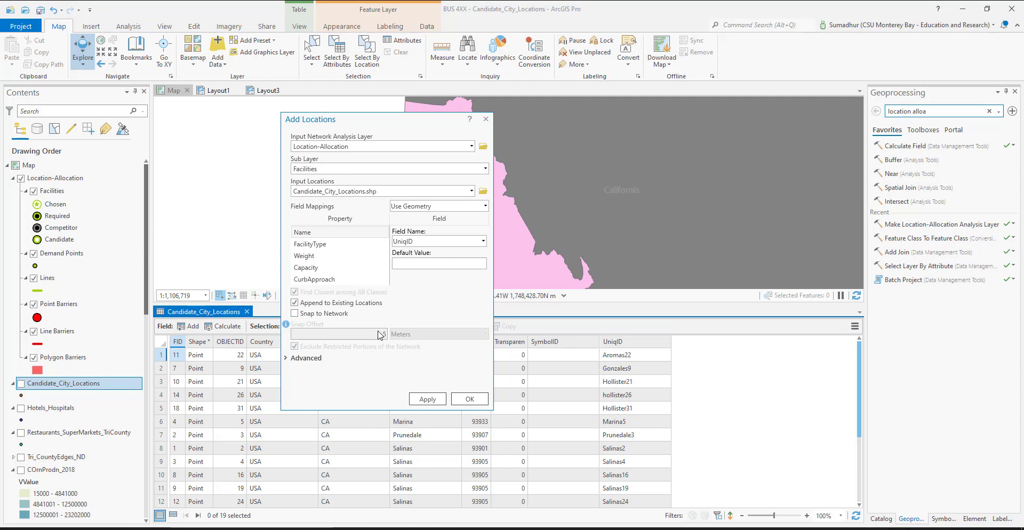
left_click(287, 361)
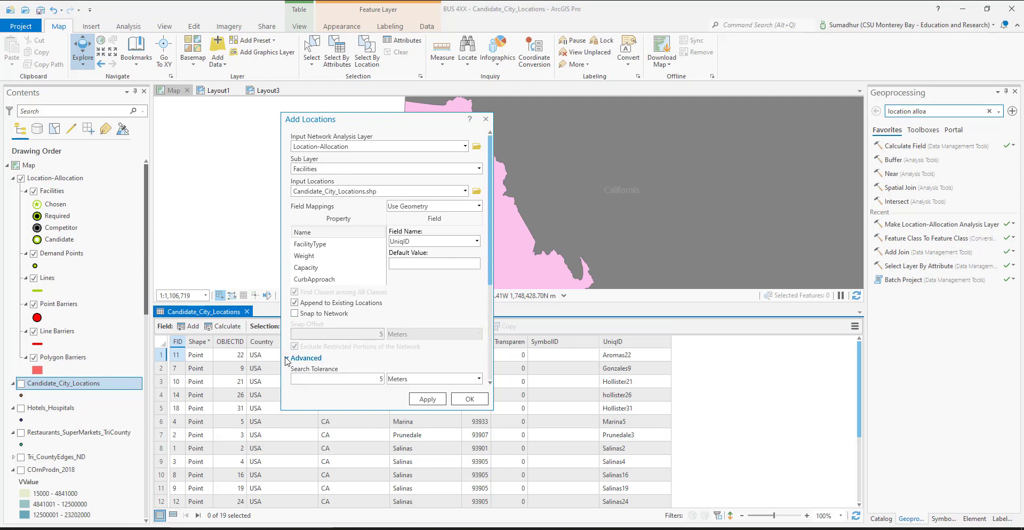
scroll(431, 333, "down", 2)
left_click(431, 333)
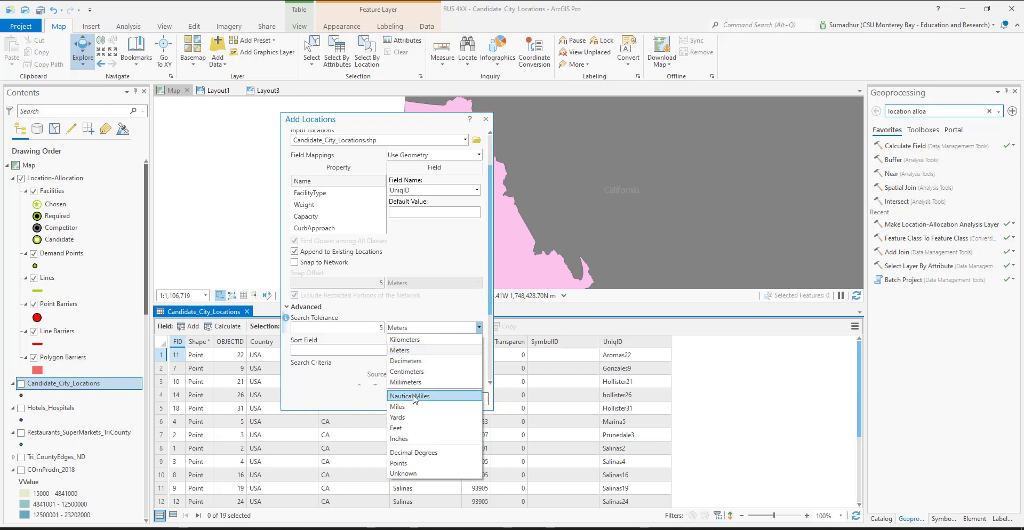
left_click(412, 411)
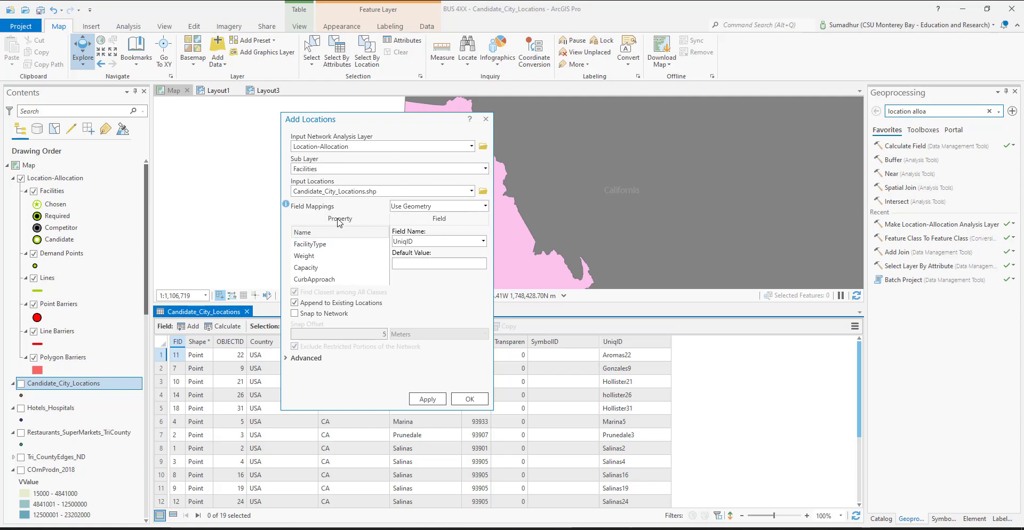
Review the field mapping and advanced search options, keep Use Geometry, and load the candidate city locations into Facilities
left_click(485, 207)
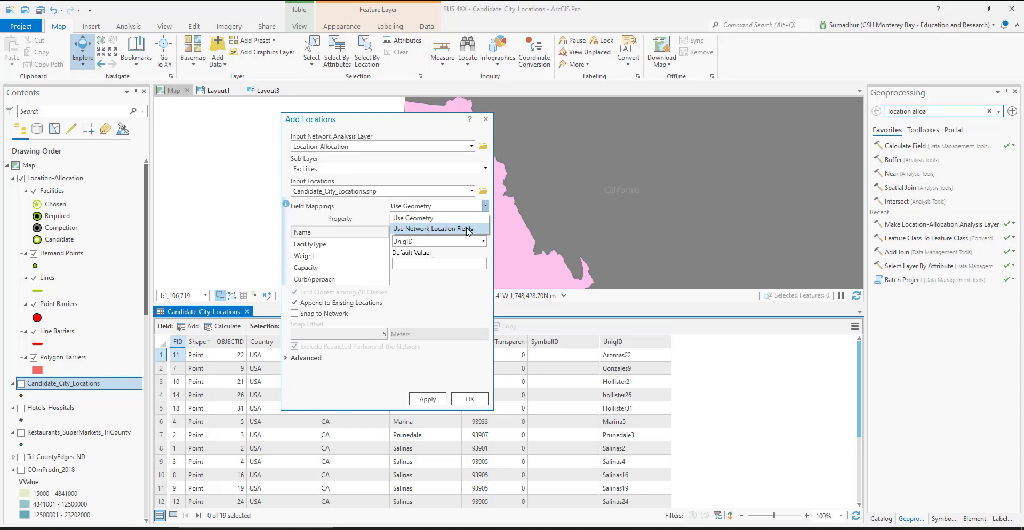
left_click(360, 206)
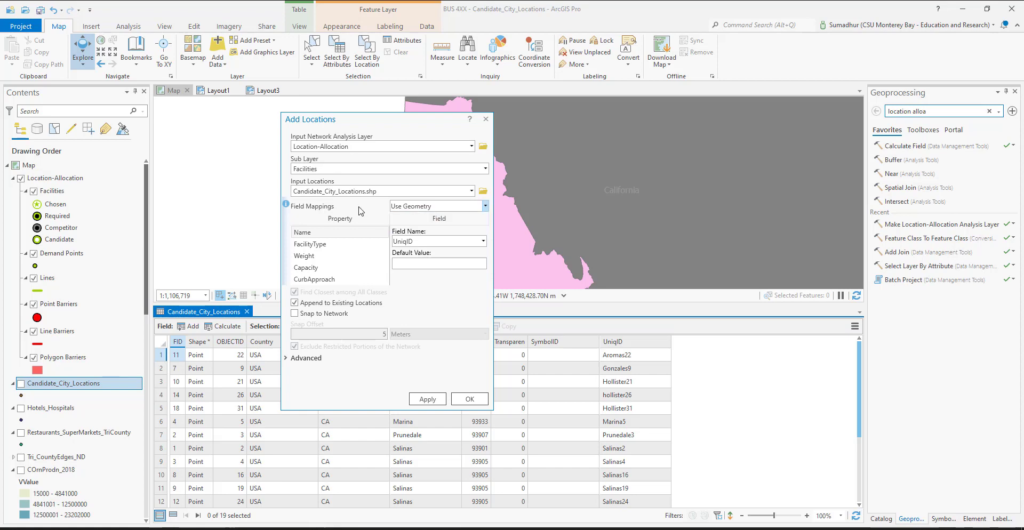
left_click(291, 359)
scroll(287, 360, "down", 3)
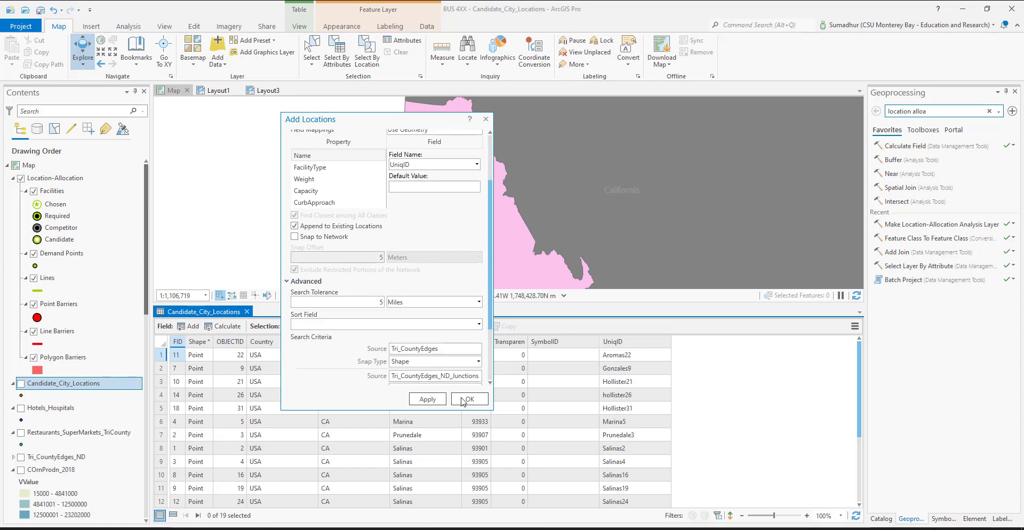
left_click(427, 399)
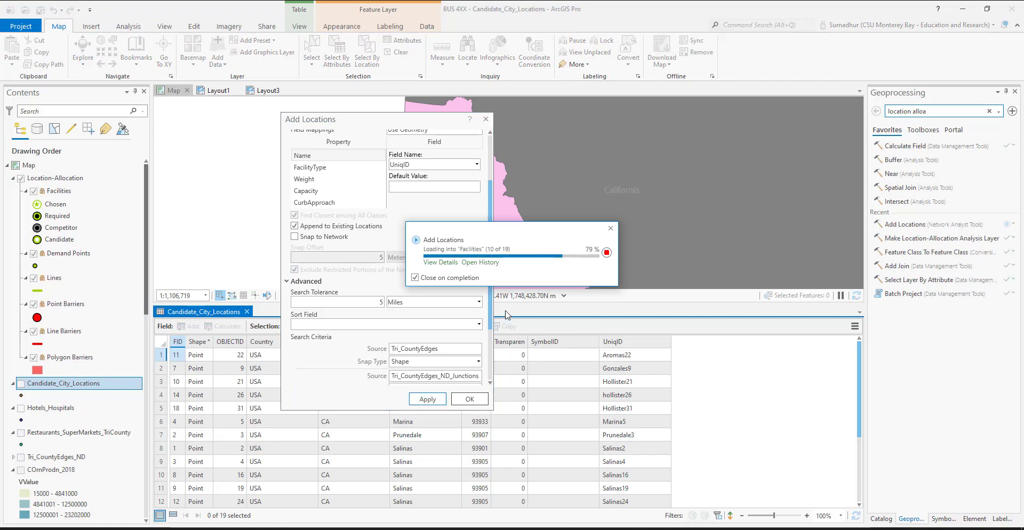
left_click(470, 400)
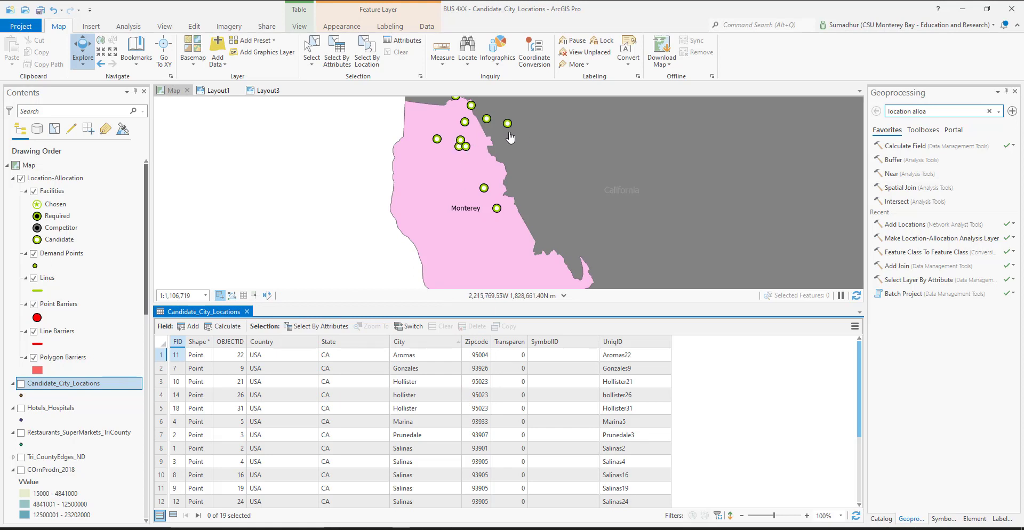
Inspect the loaded facilities on the map and close the Candidate_City_Locations attribute table
scroll(513, 164, "up", 1)
scroll(516, 166, "down", 1)
left_click(246, 311)
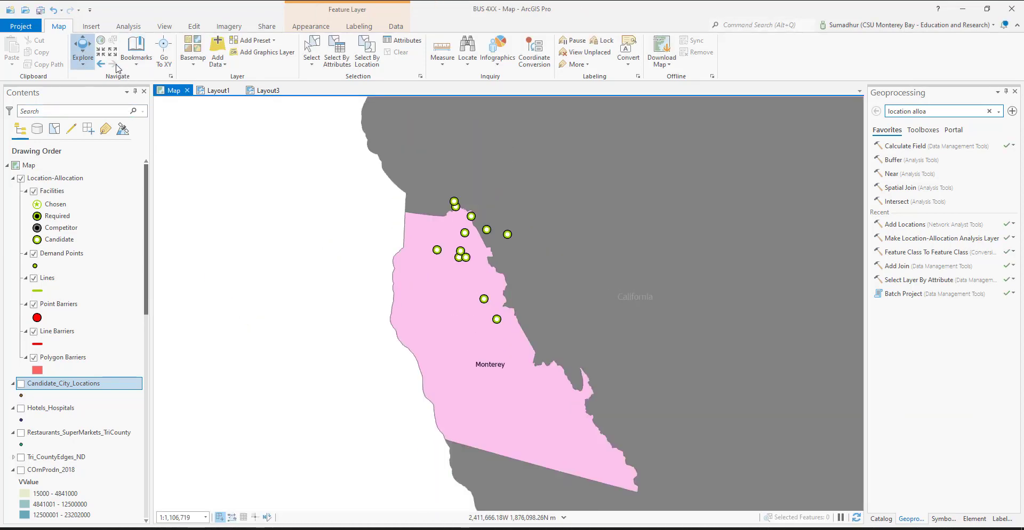
Start importing demand points for the Location-Allocation layer and choose Hotels_Hospitals.shp from the ForStudents folder as the input locations
left_click(55, 178)
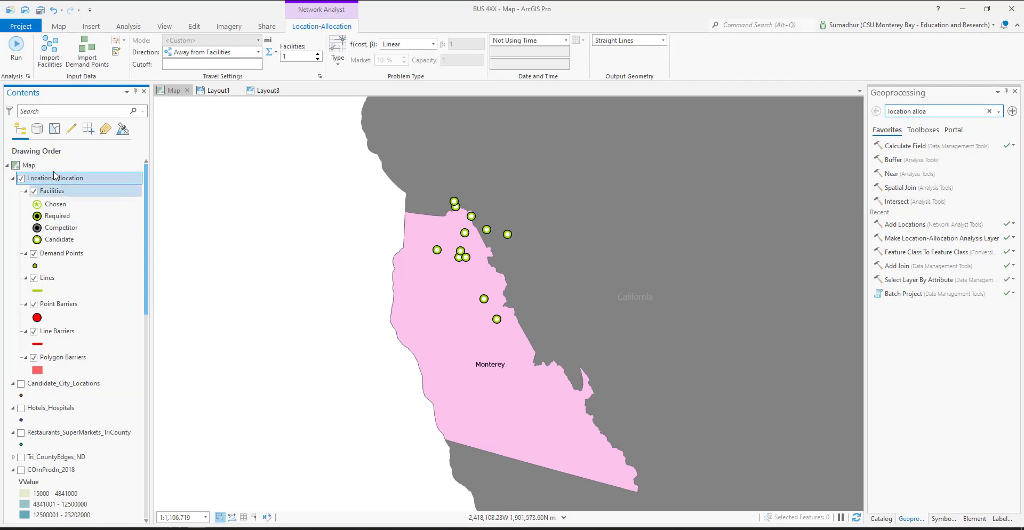
left_click(75, 408)
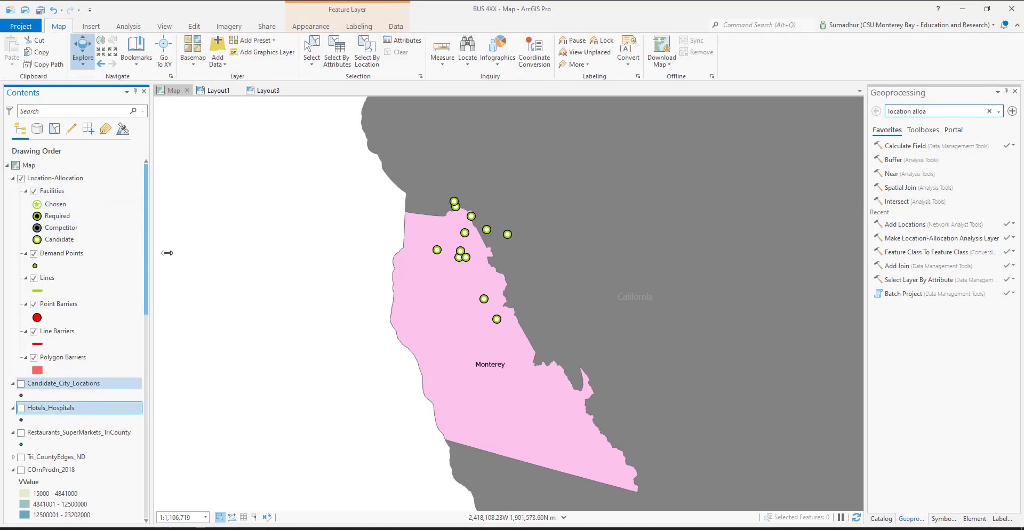
left_click(53, 179)
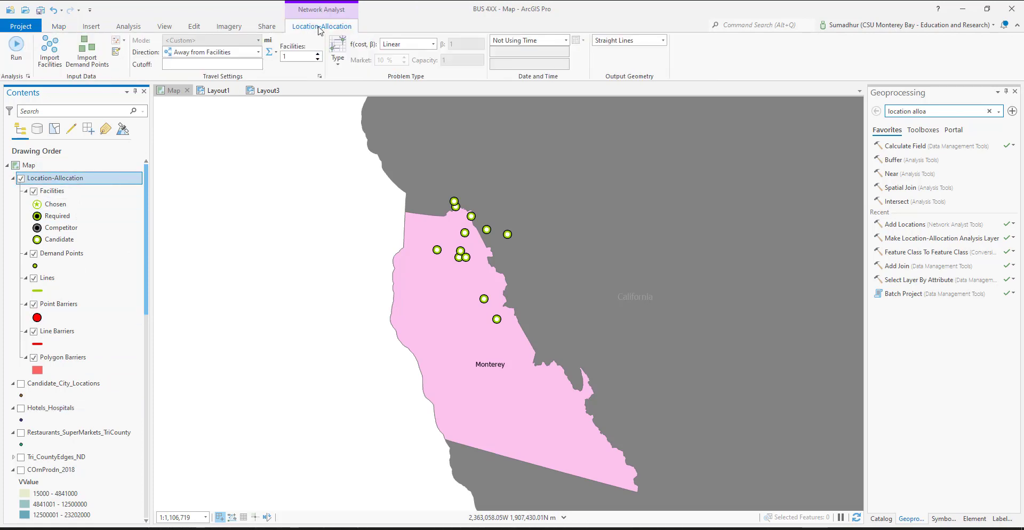
left_click(87, 51)
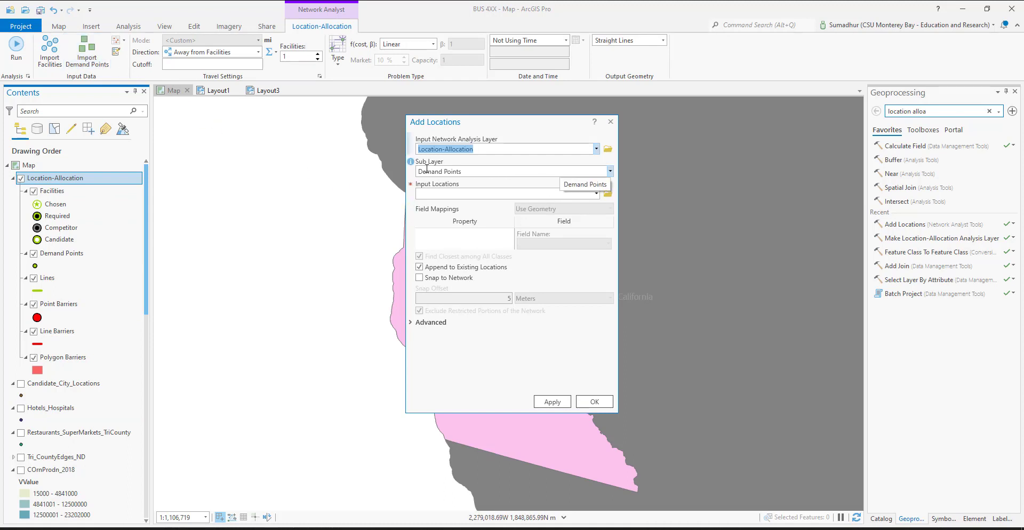
left_click(607, 195)
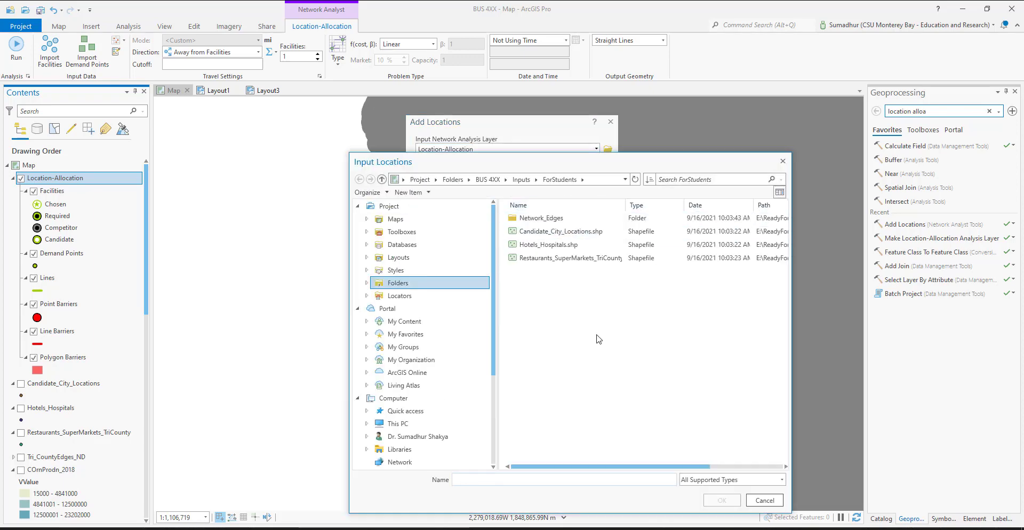
double_click(549, 245)
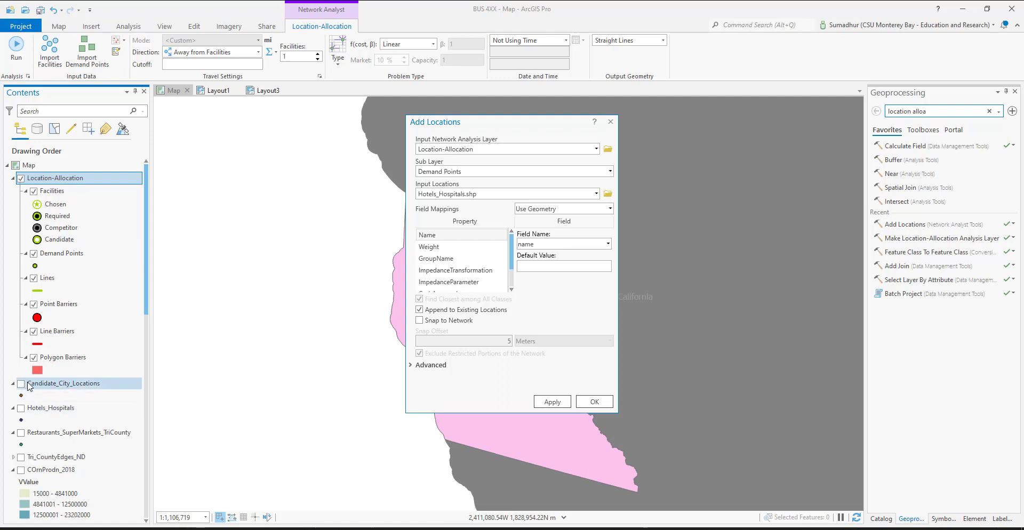
Check the fields in the Hotels_Hospitals attribute table and map the demand points' Name property to osm_id
left_click(597, 193)
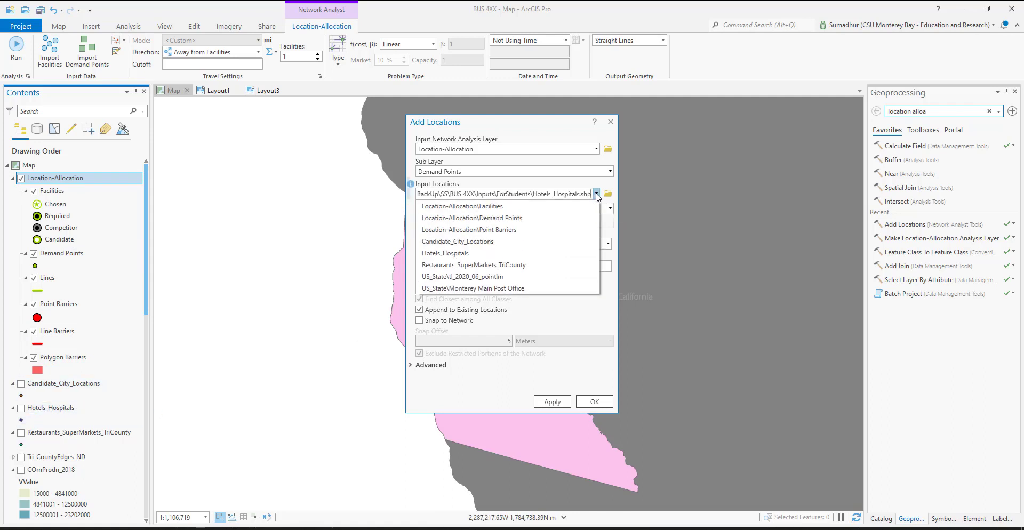
left_click(596, 377)
left_click(607, 244)
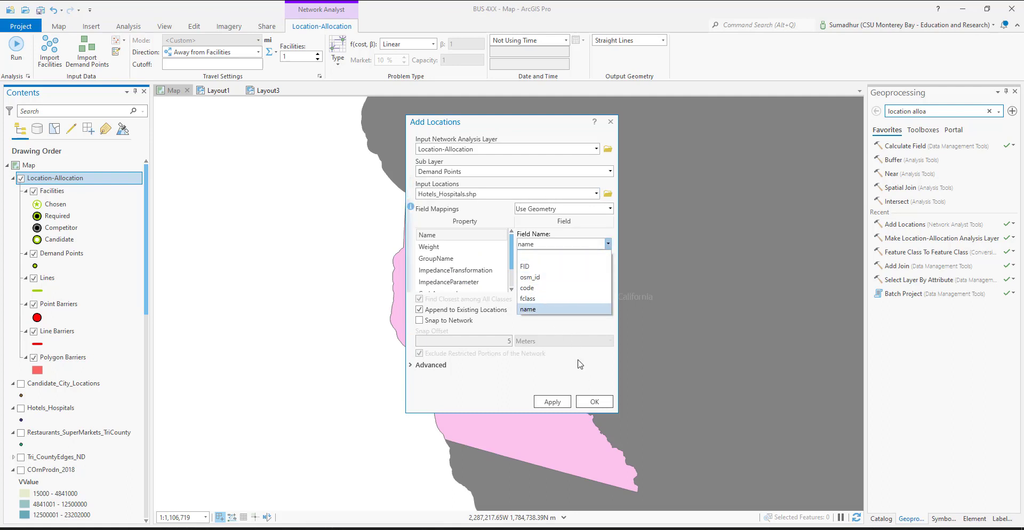
left_click(561, 369)
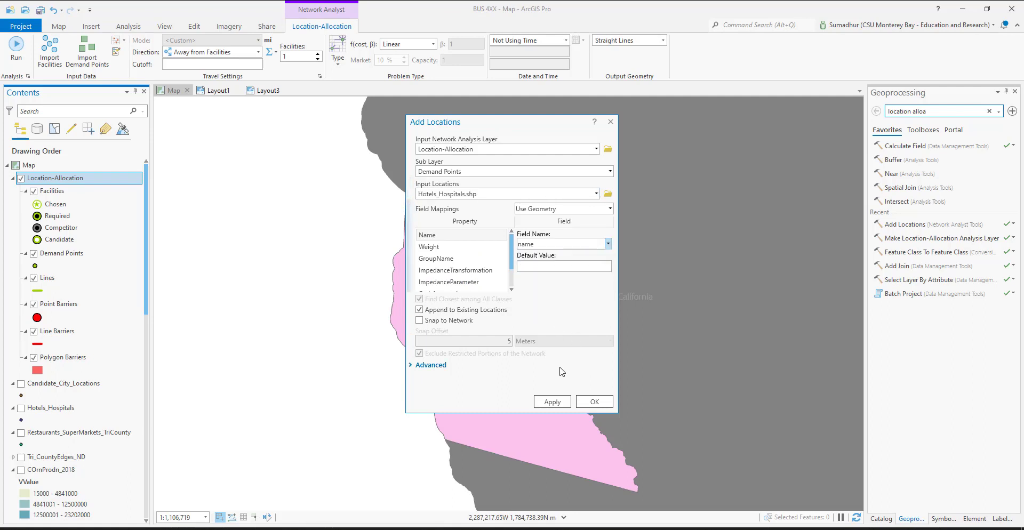
right_click(48, 409)
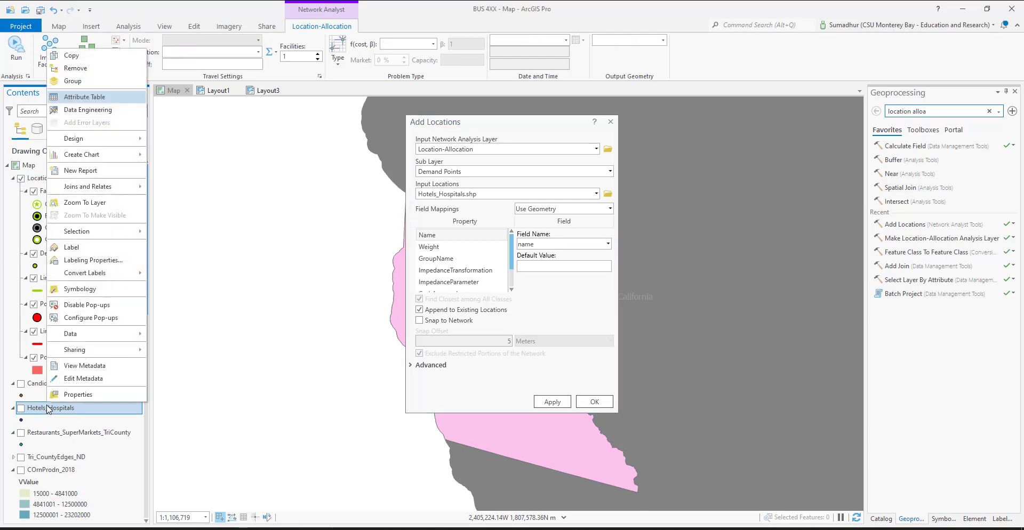
left_click(122, 97)
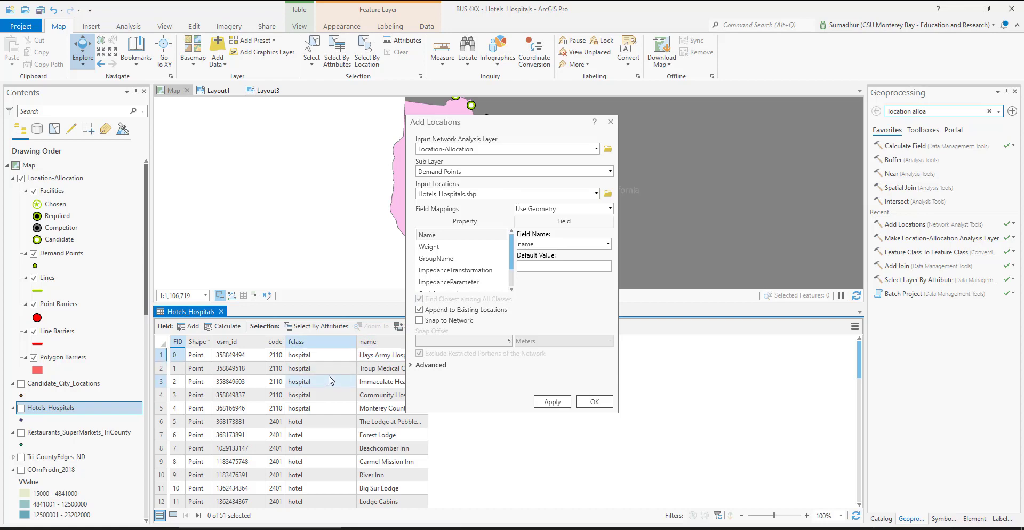
left_click(608, 245)
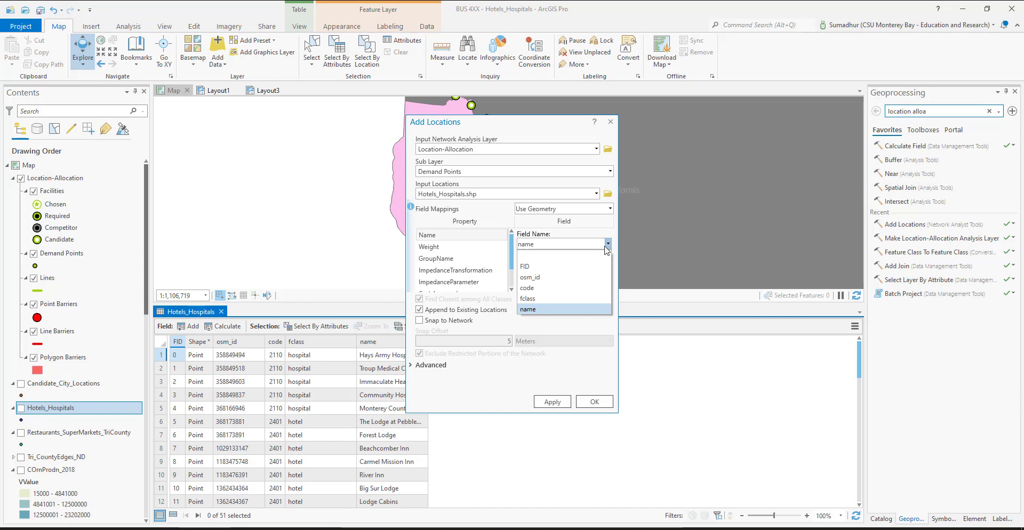
left_click(546, 278)
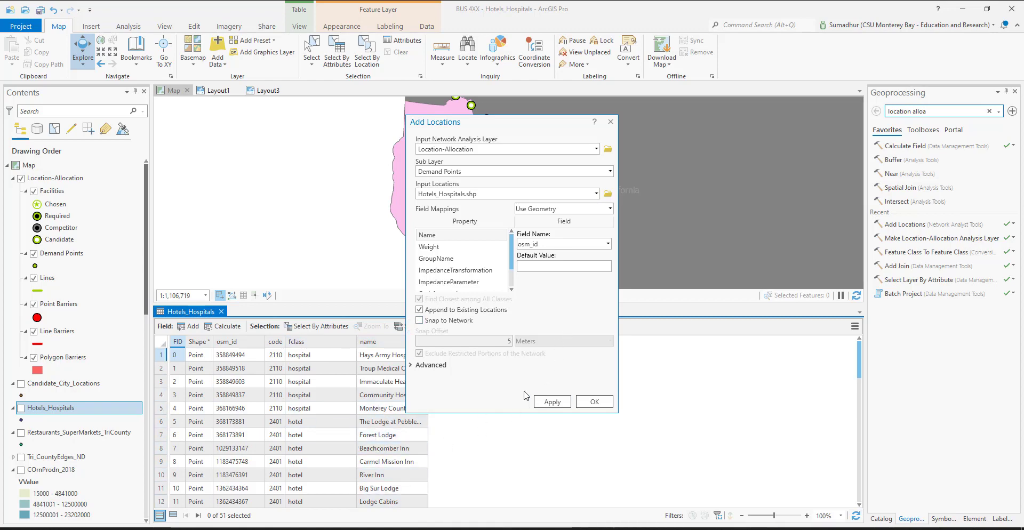
Set the search tolerance unit for the demand points to miles in the advanced options
left_click(552, 401)
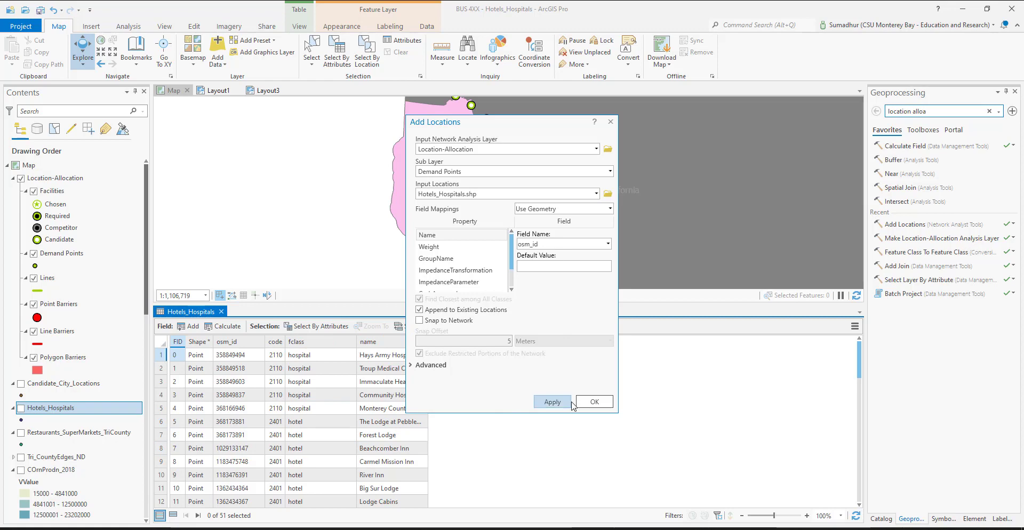
left_click(427, 365)
scroll(471, 360, "down", 1)
scroll(471, 360, "down", 1)
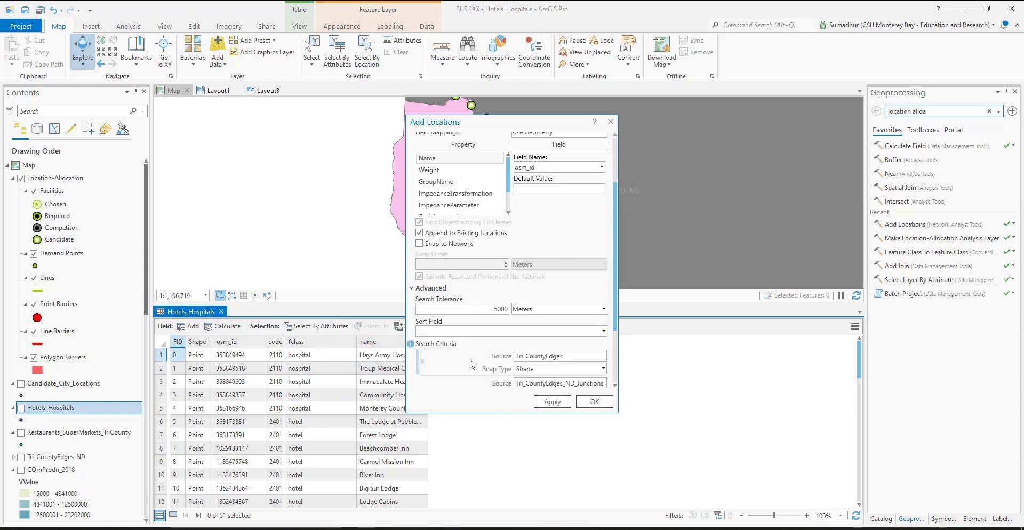
left_click(603, 309)
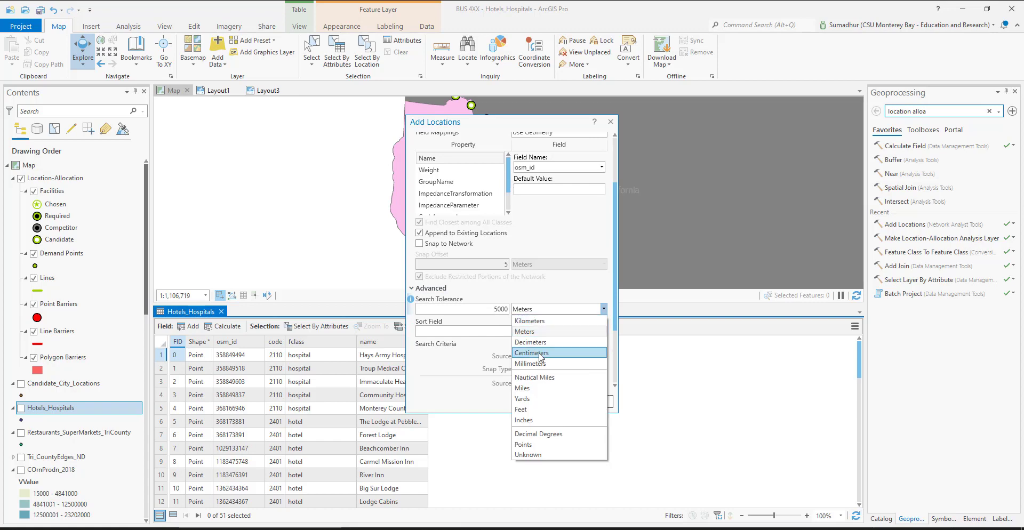
left_click(532, 409)
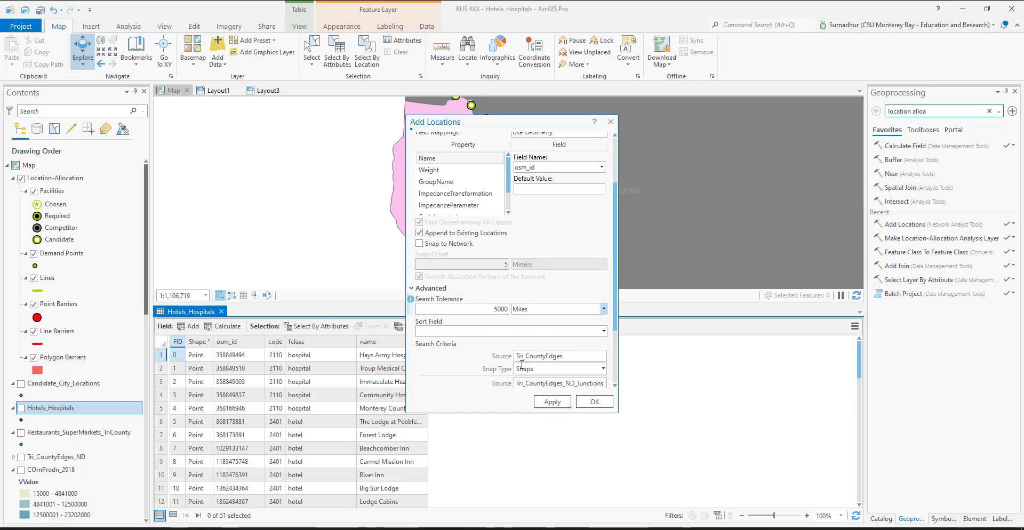
left_click(427, 288)
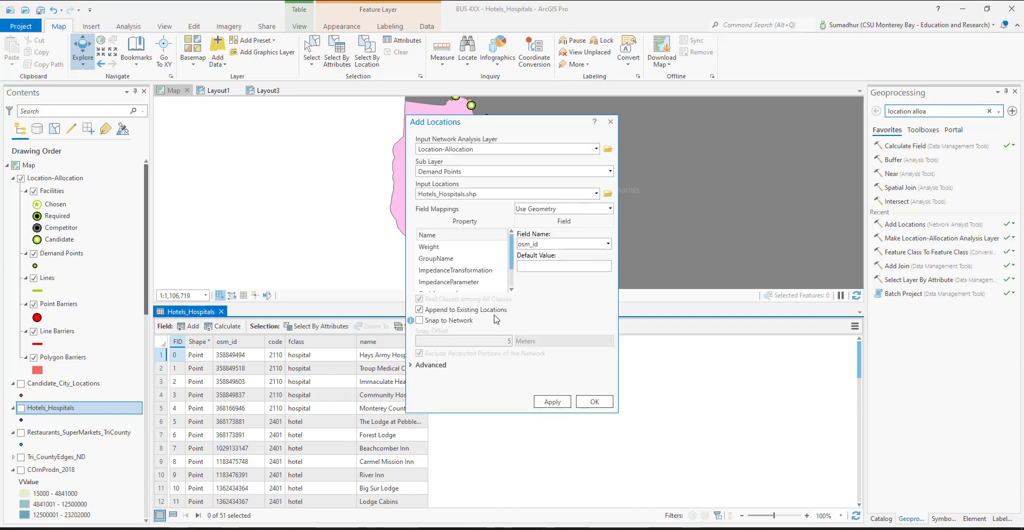
Set the search tolerance value to 5 and load the hotels and hospitals into Demand Points
left_click(412, 366)
scroll(488, 283, "down", 2)
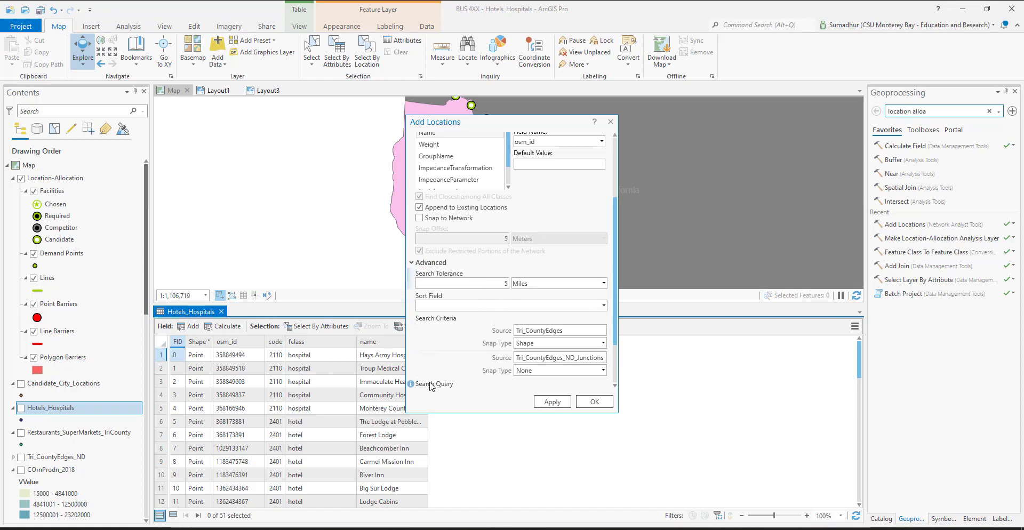
scroll(592, 373, "down", 1)
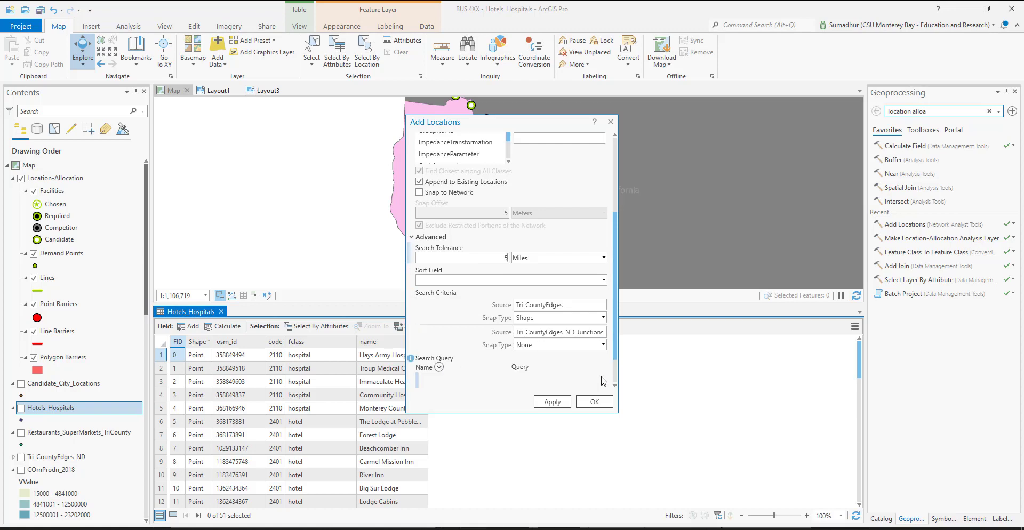
left_click(552, 401)
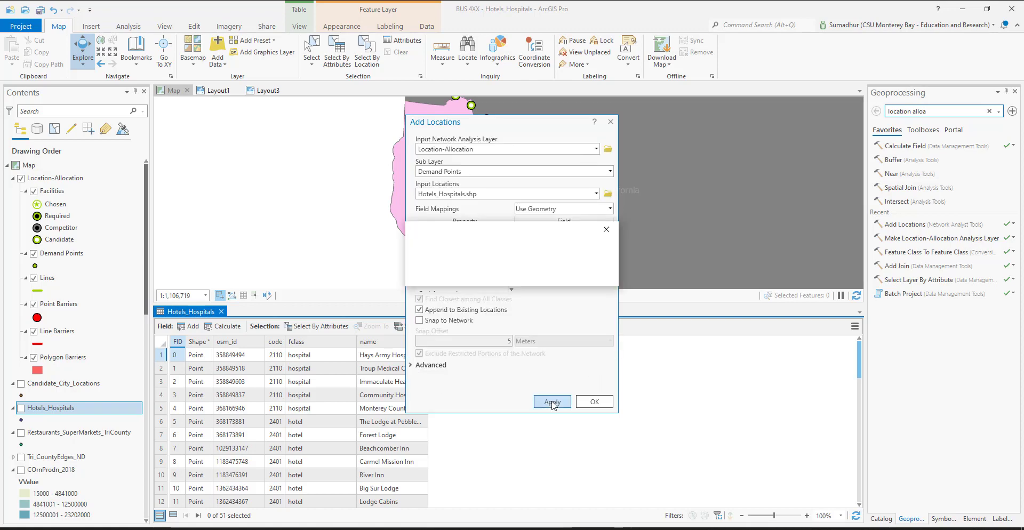
left_click(594, 402)
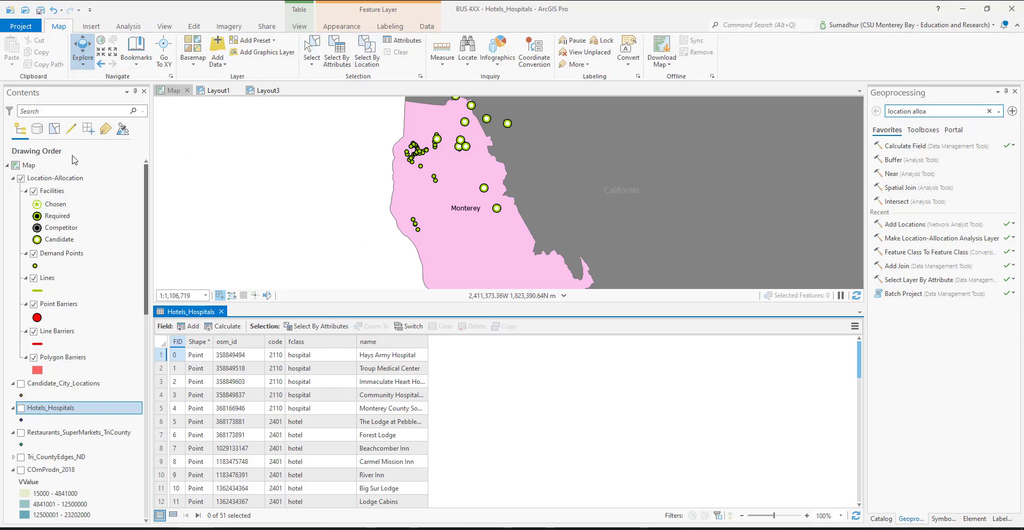
Set the travel direction of the Location-Allocation analysis to Towards Facilities
left_click(55, 177)
left_click(332, 30)
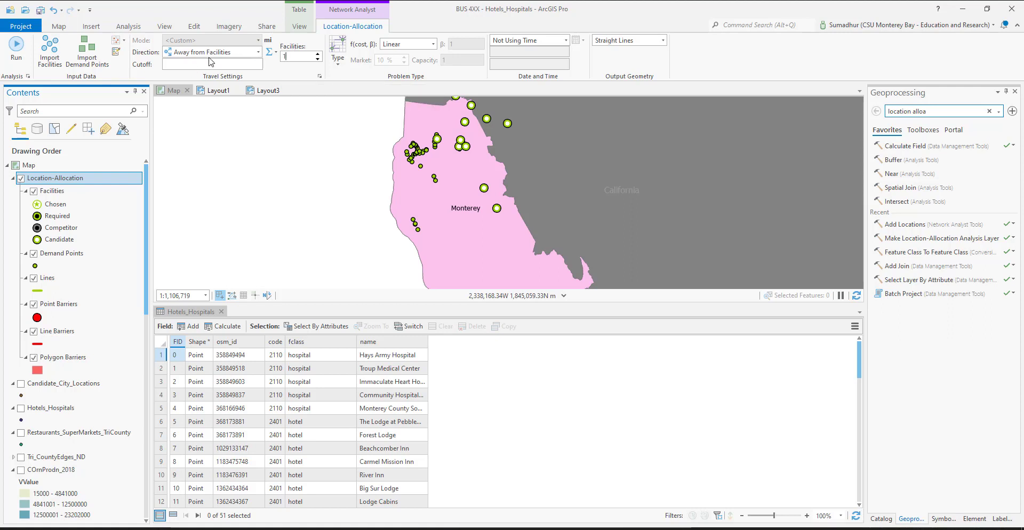
left_click(258, 52)
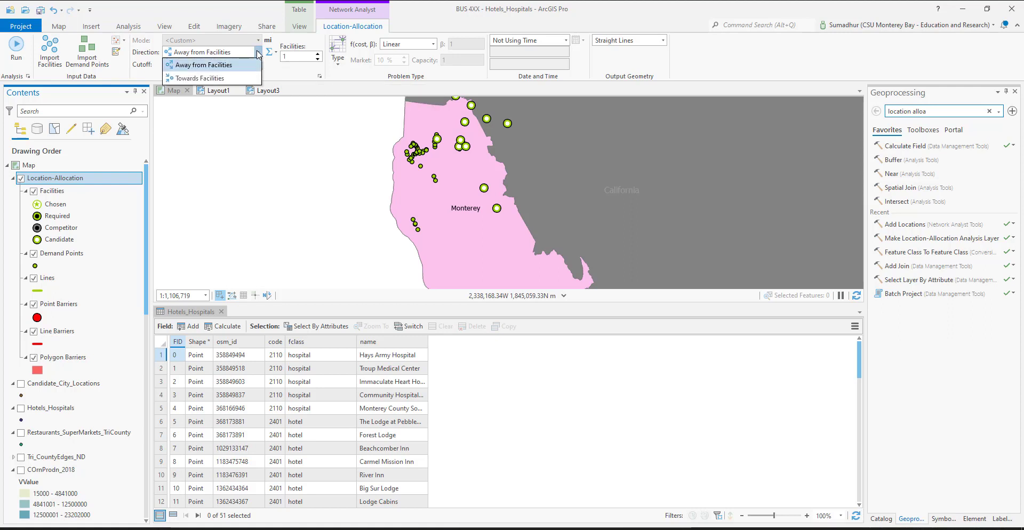
left_click(198, 81)
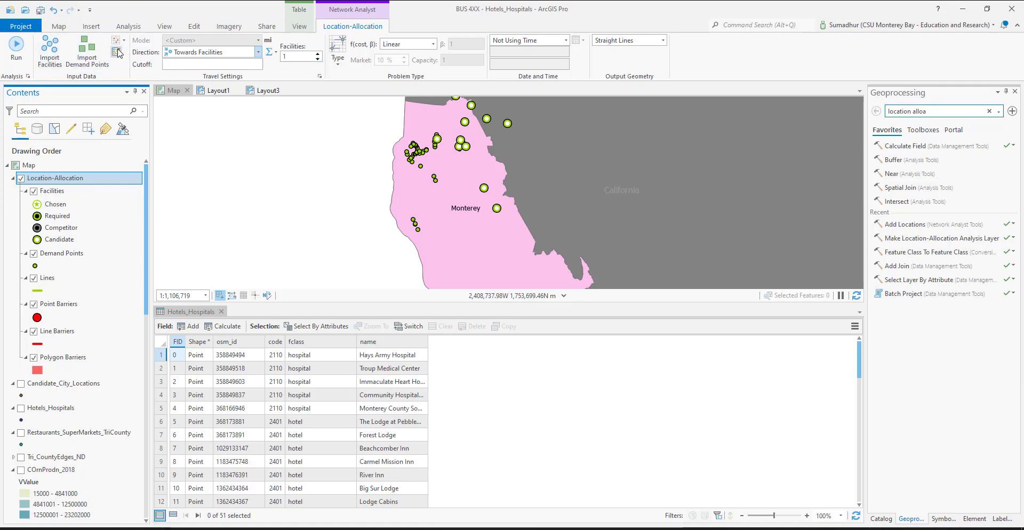
Review the date and time options and the cost function choices for the Location-Allocation analysis
left_click(566, 41)
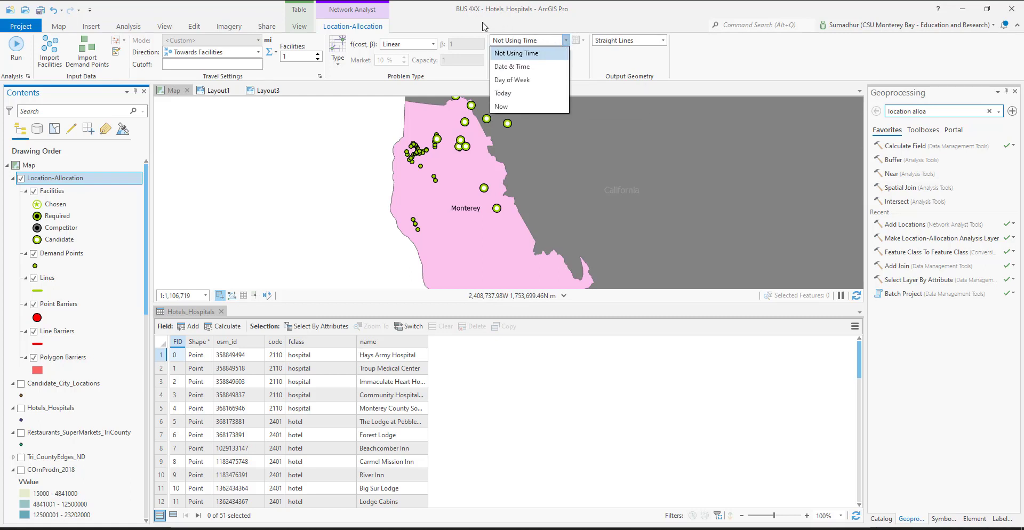
left_click(429, 30)
left_click(433, 46)
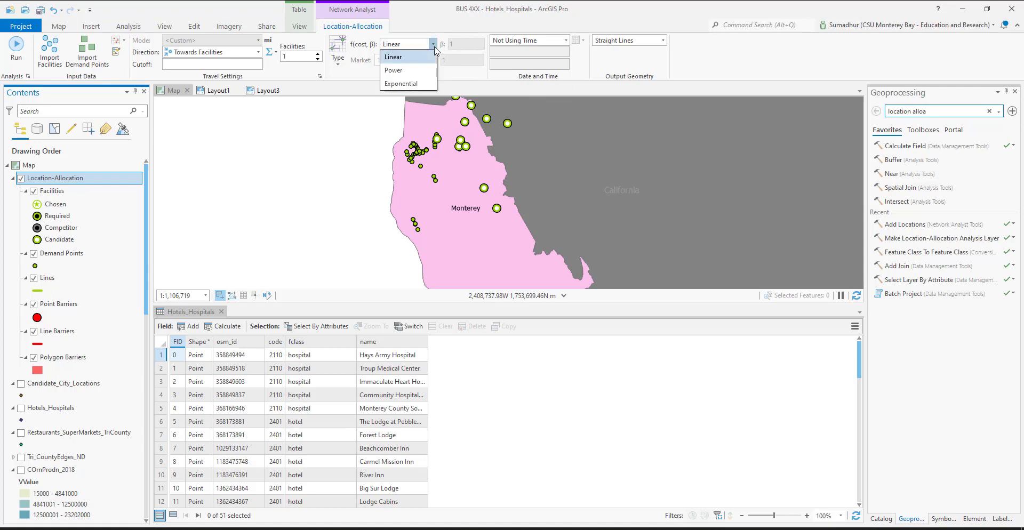
left_click(429, 27)
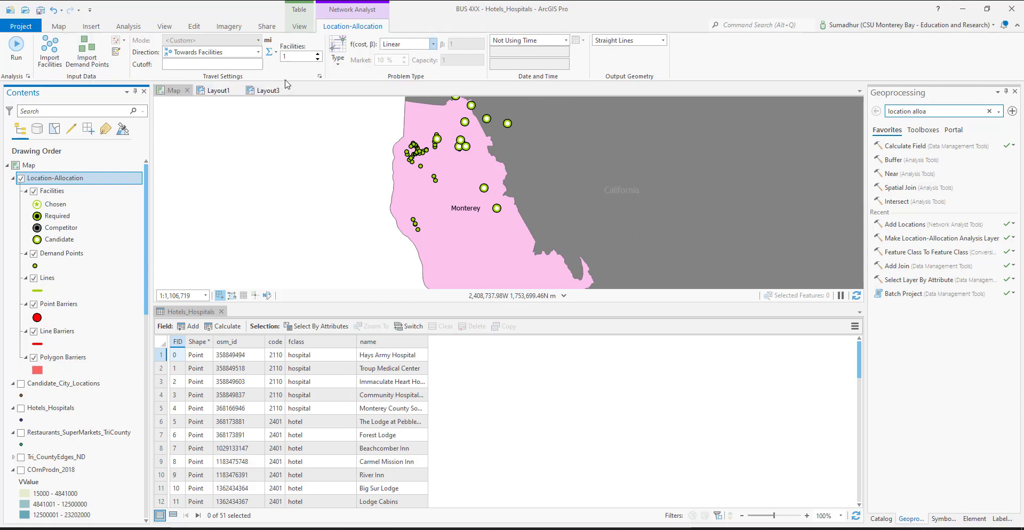
Review the Location-Allocation layer's travel mode settings, including its impedance and time costs, U-turn policy and advanced options
left_click(320, 77)
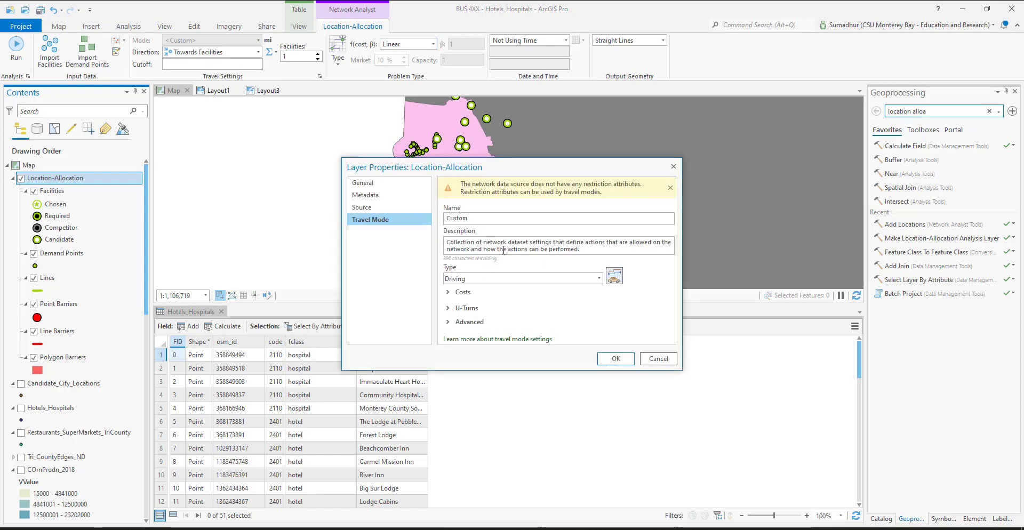
left_click(448, 293)
scroll(448, 296, "down", 2)
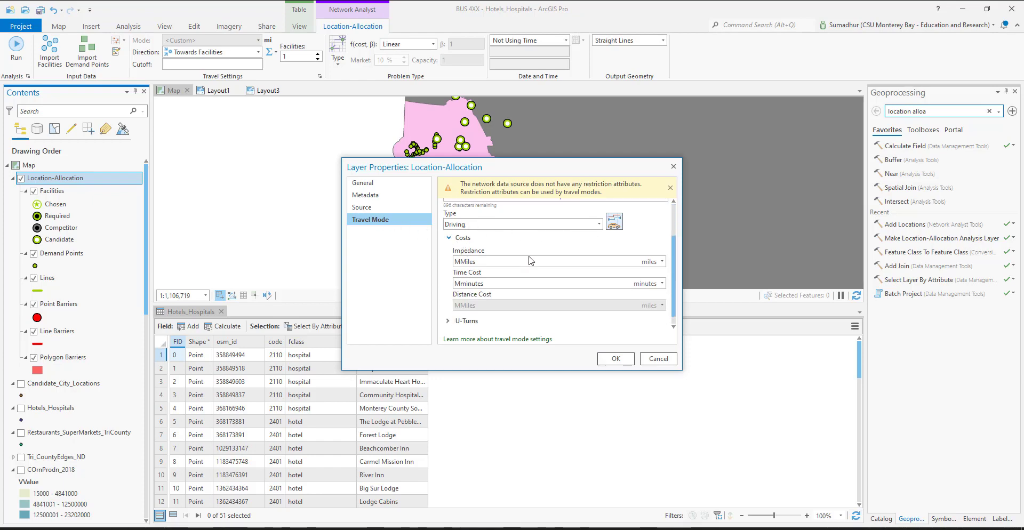
mouse_move(483, 265)
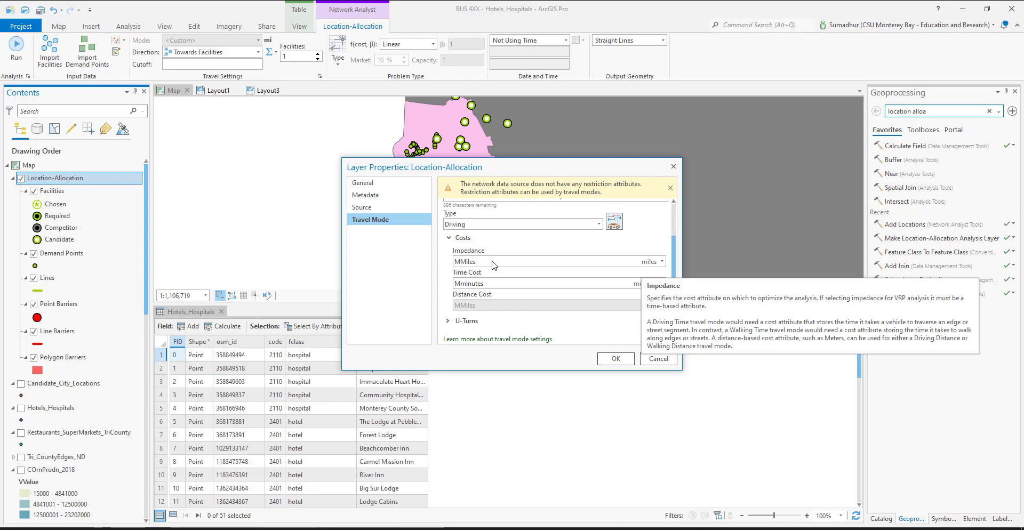
mouse_move(510, 289)
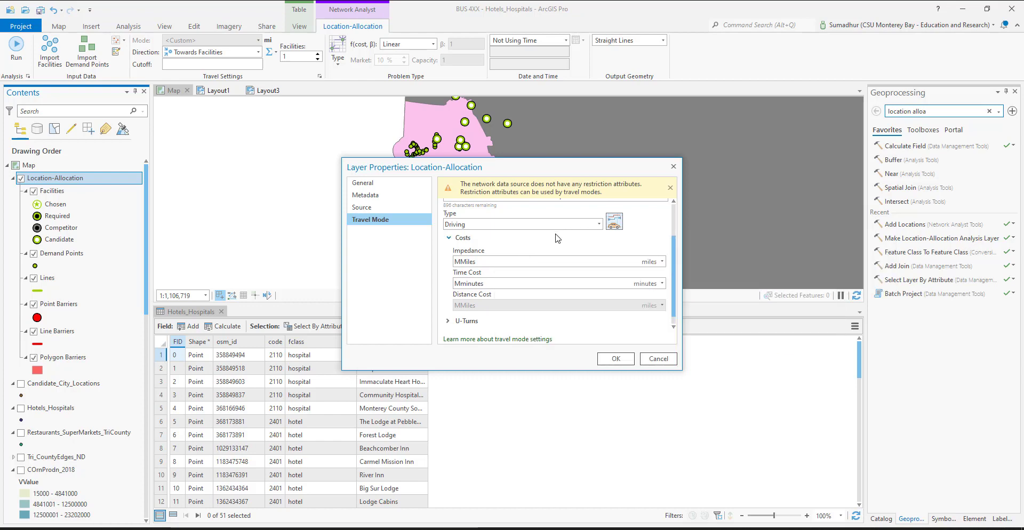
scroll(560, 242, "down", 1)
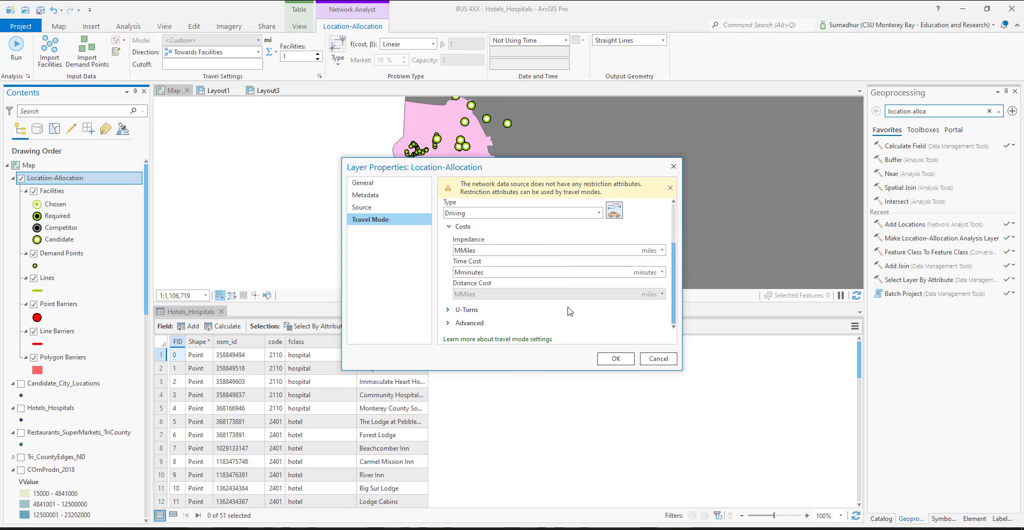
left_click(449, 310)
scroll(450, 318, "down", 3)
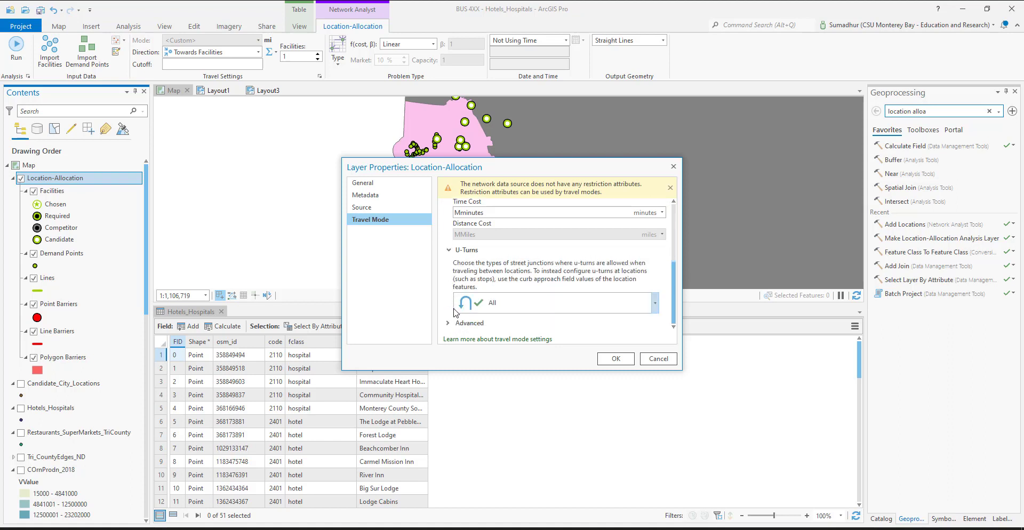
left_click(449, 324)
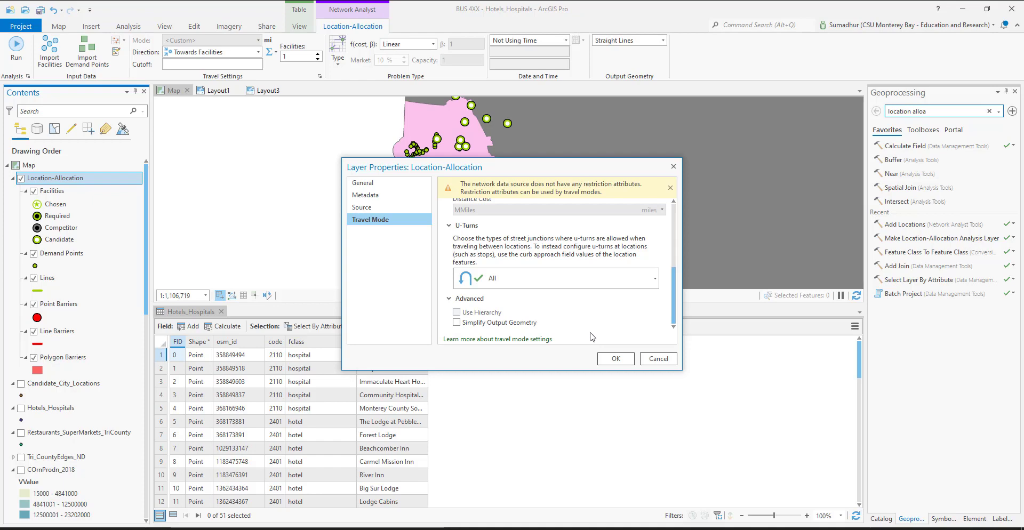
scroll(665, 254, "up", 5)
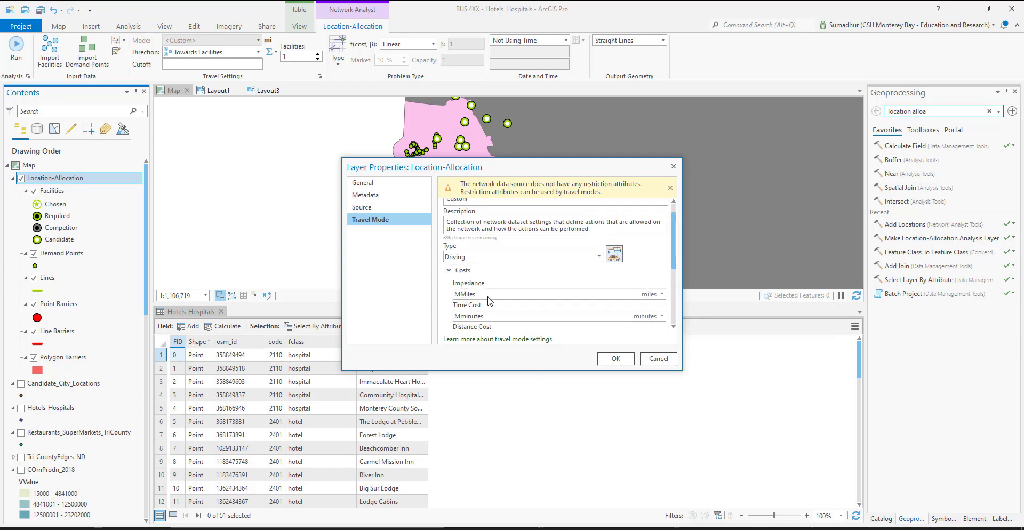
mouse_move(489, 300)
Examine the Location-Allocation layer's data source, spatial reference, metadata and general properties
left_click(363, 209)
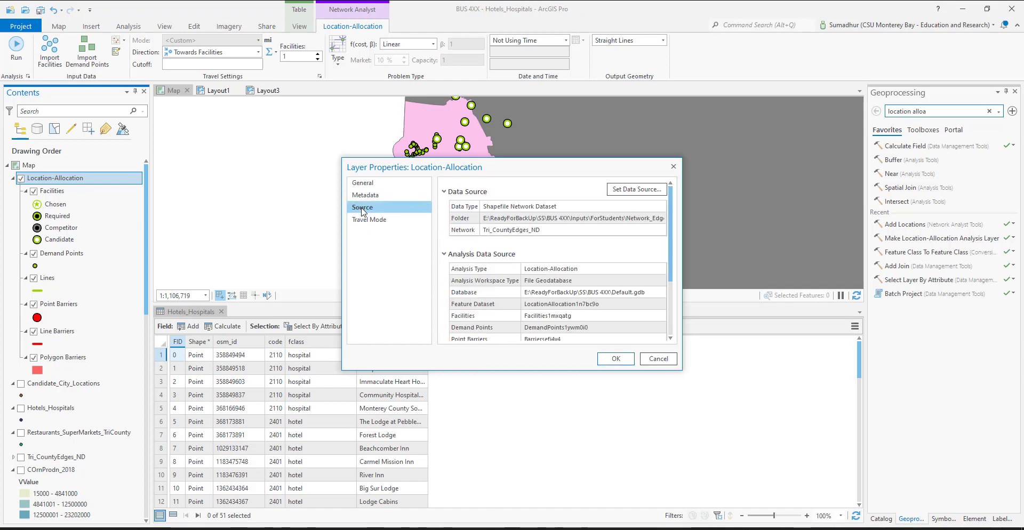
scroll(538, 247, "down", 3)
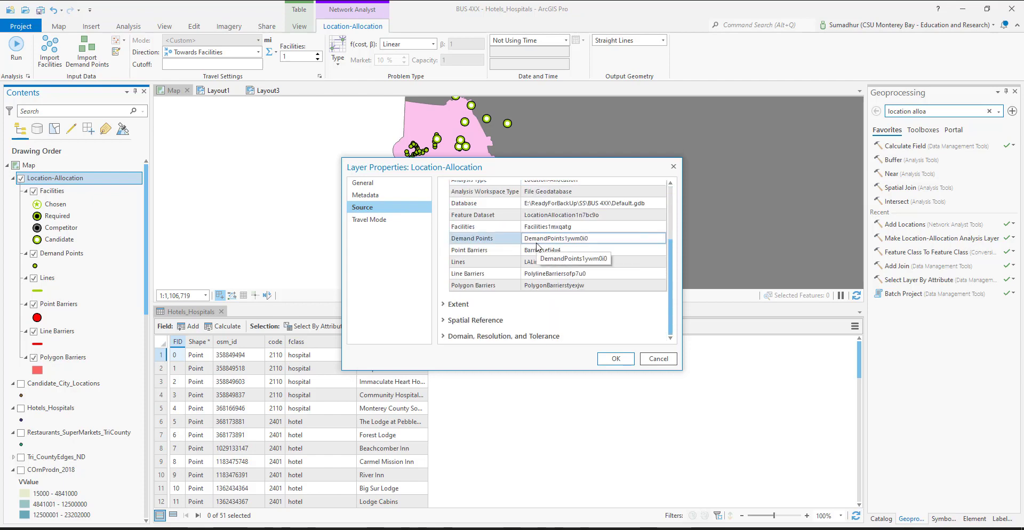
scroll(539, 247, "up", 3)
scroll(487, 319, "down", 3)
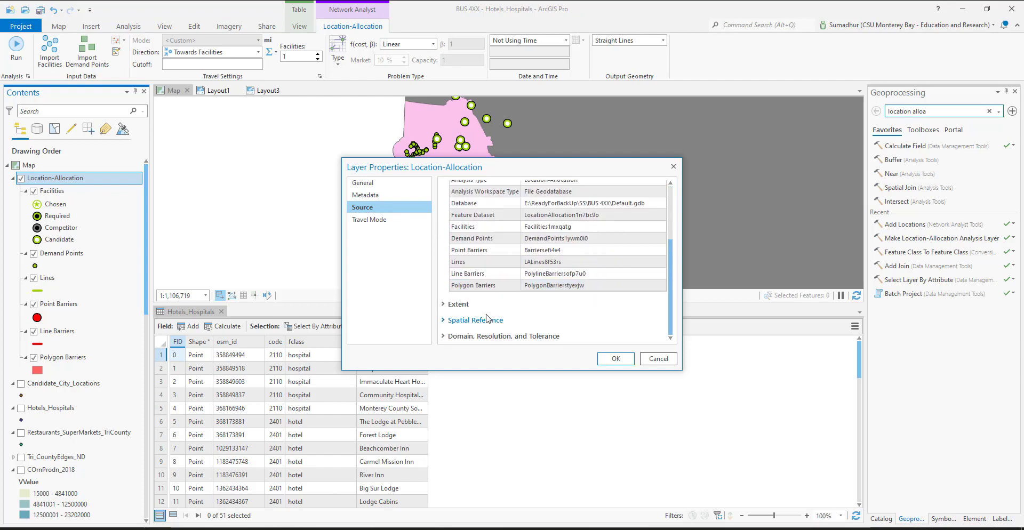
left_click(447, 322)
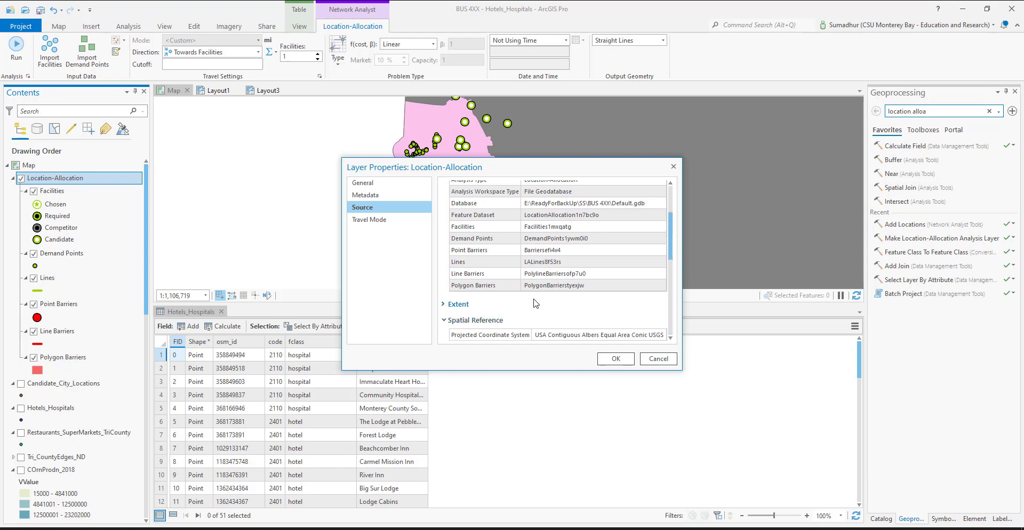
scroll(536, 303, "down", 3)
scroll(539, 310, "up", 3)
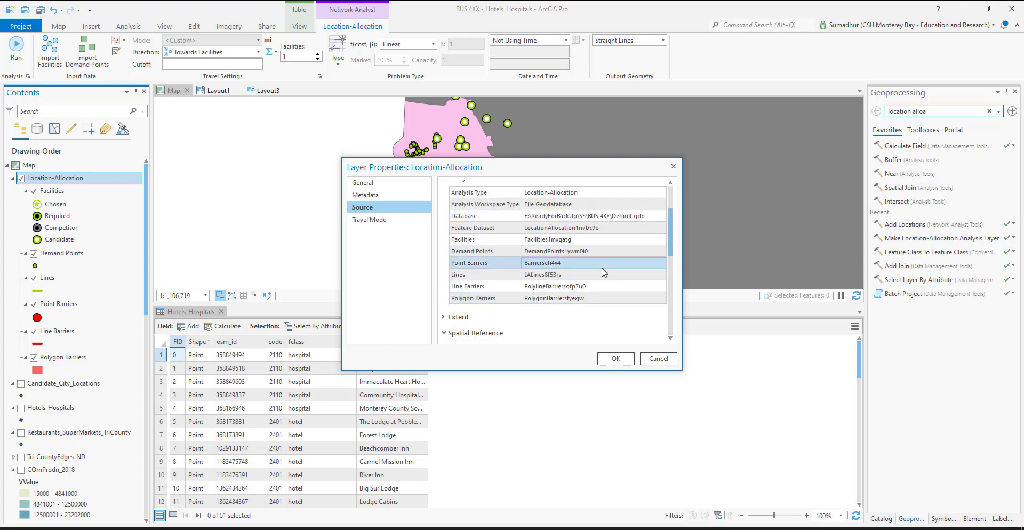
scroll(601, 266, "down", 3)
scroll(590, 283, "down", 5)
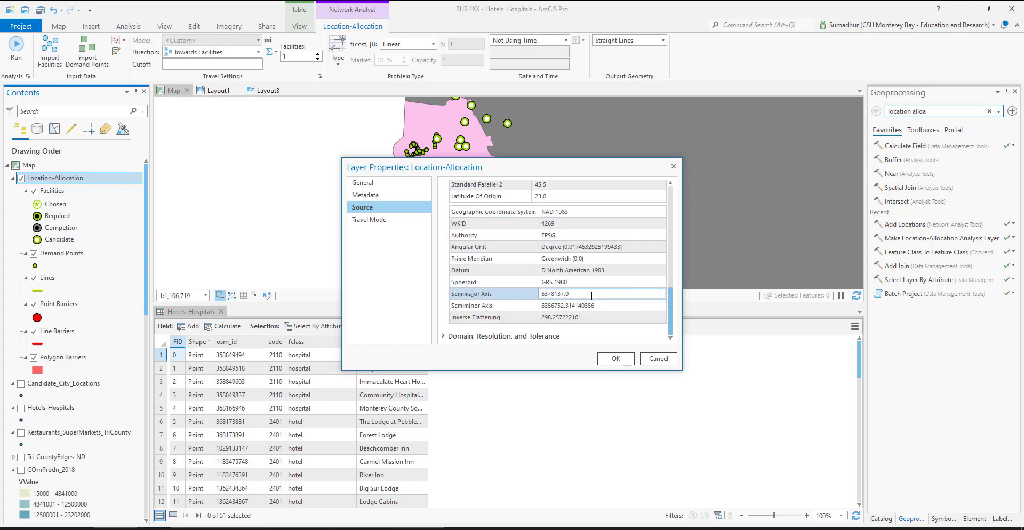
left_click(366, 195)
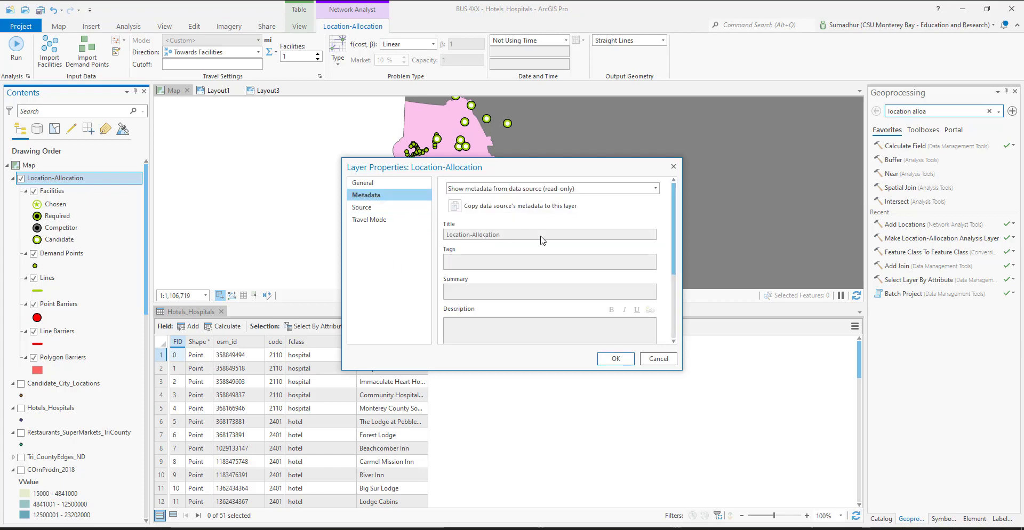
scroll(542, 241, "down", 5)
left_click(367, 187)
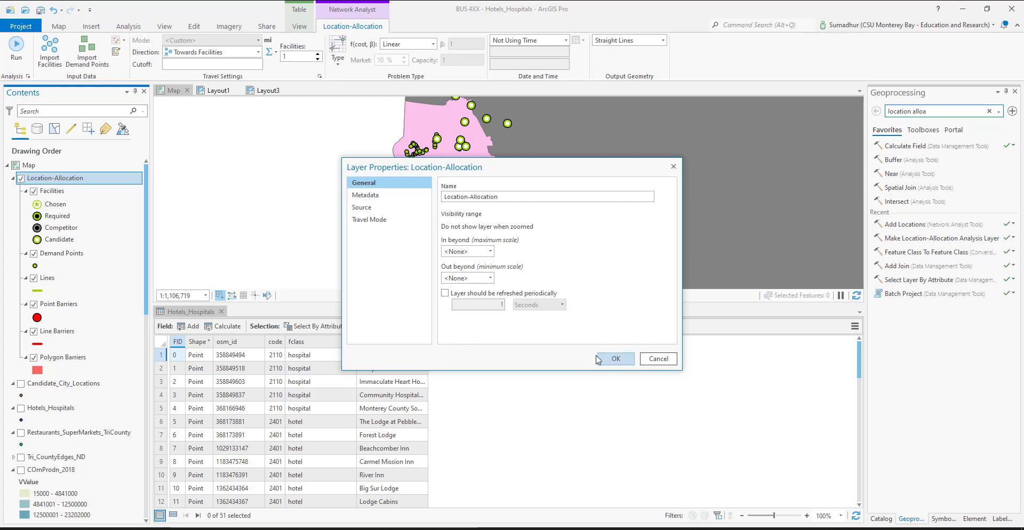
Check the available travel mode types and remaining travel mode settings, and accept the layer properties with Driving kept
left_click(394, 220)
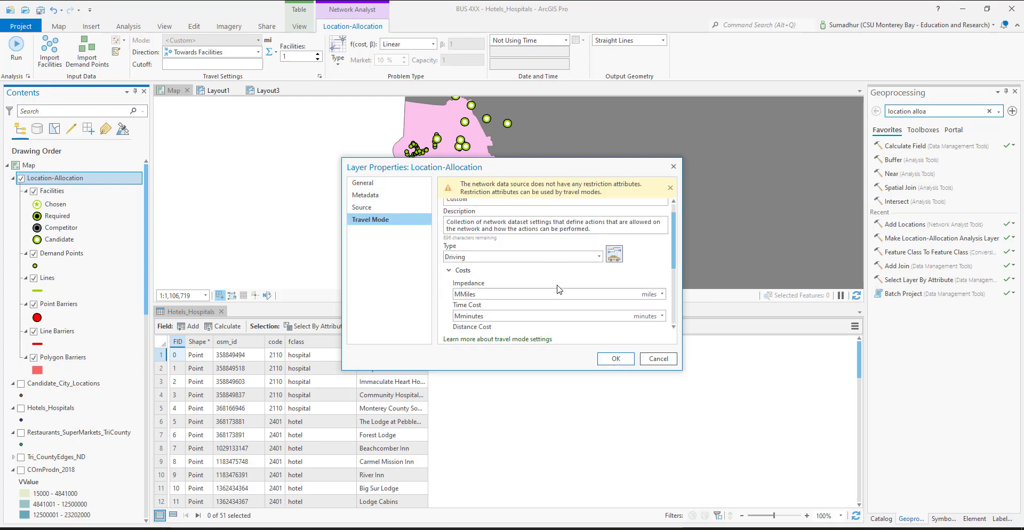
left_click(599, 257)
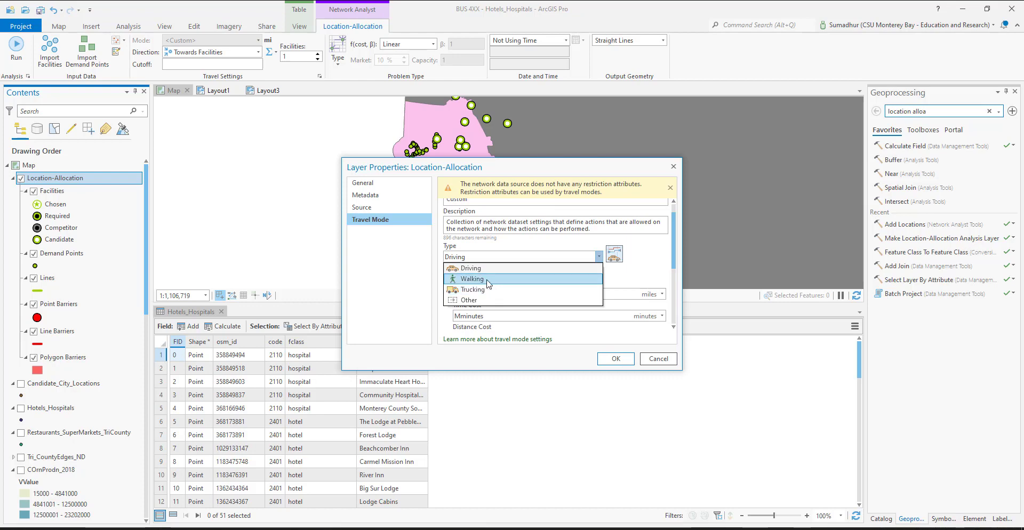
left_click(640, 275)
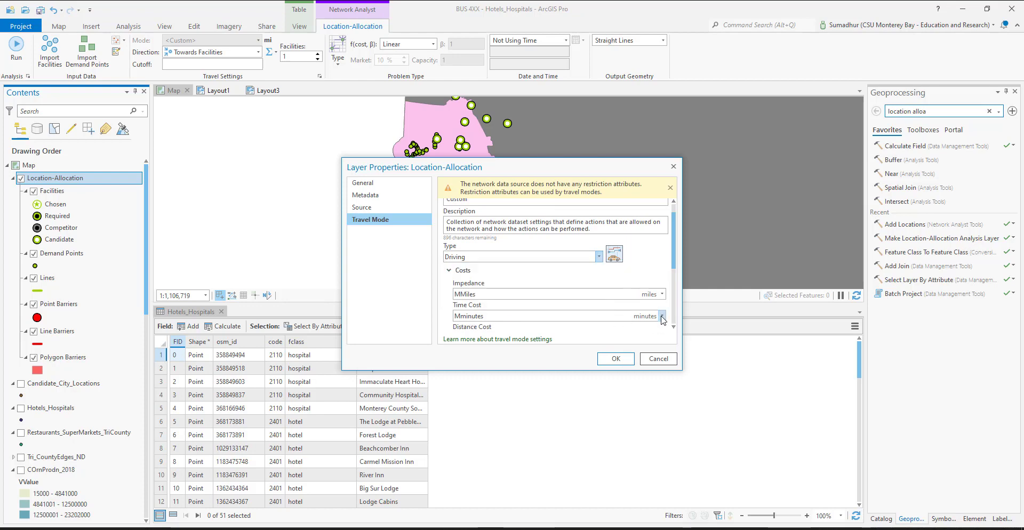
scroll(662, 321, "down", 3)
scroll(661, 321, "down", 1)
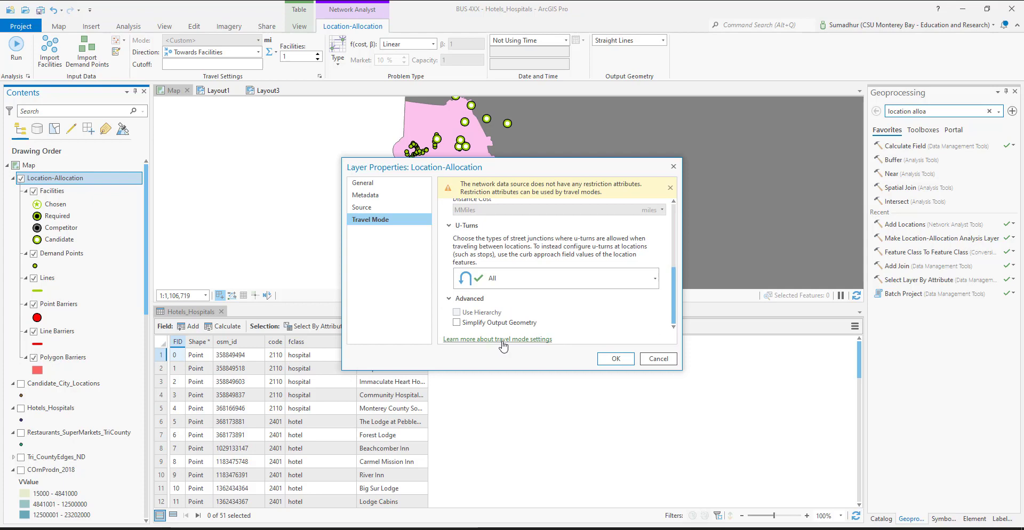
left_click(616, 360)
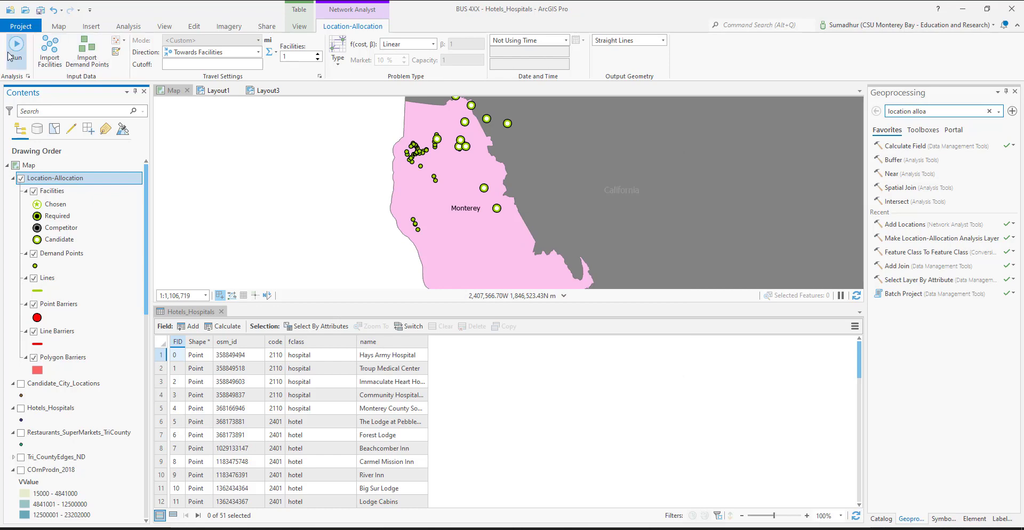
Close the Hotels_Hospitals attribute table and run the location-allocation analysis
left_click(221, 312)
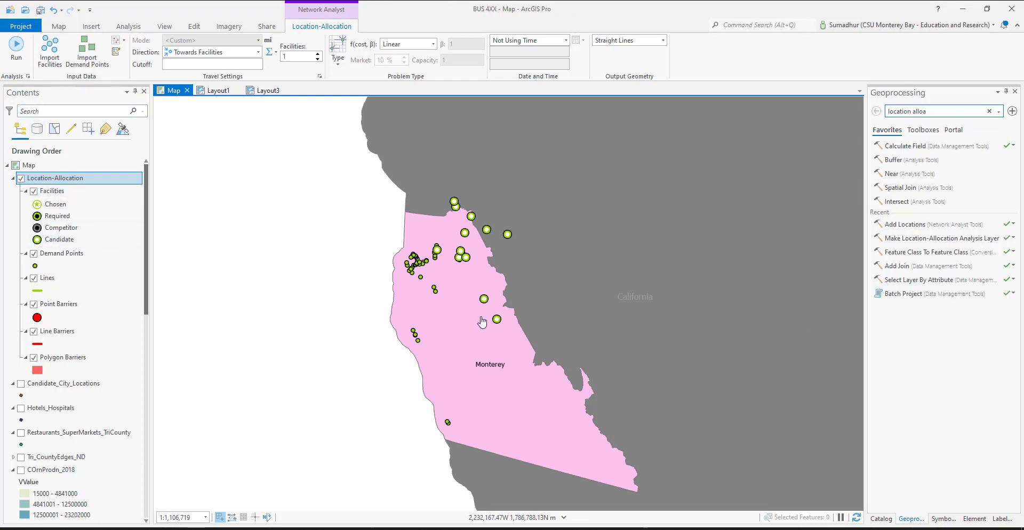
left_click(18, 57)
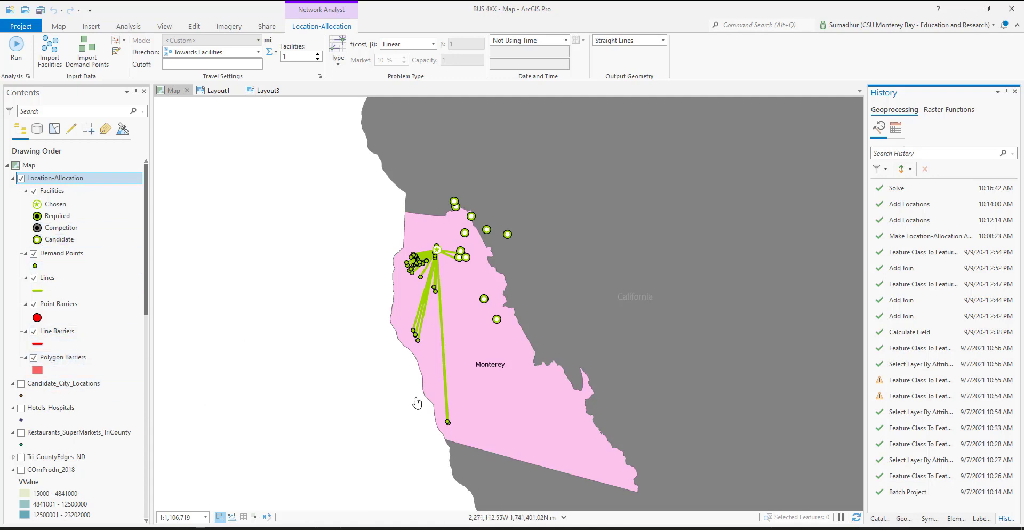
Change the point symbol of the Hotels_Hospitals layer to Circle 3
scroll(47, 349, "down", 2)
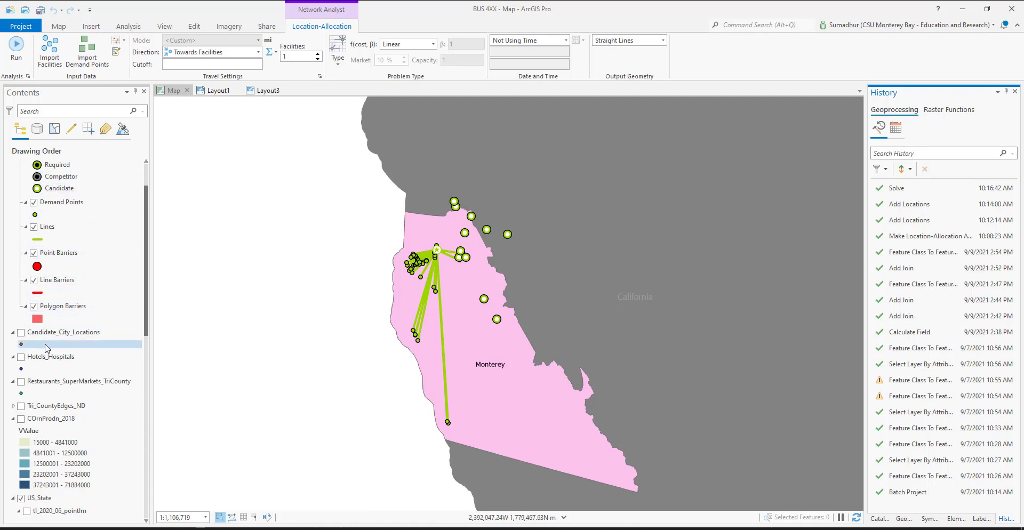
left_click(22, 370)
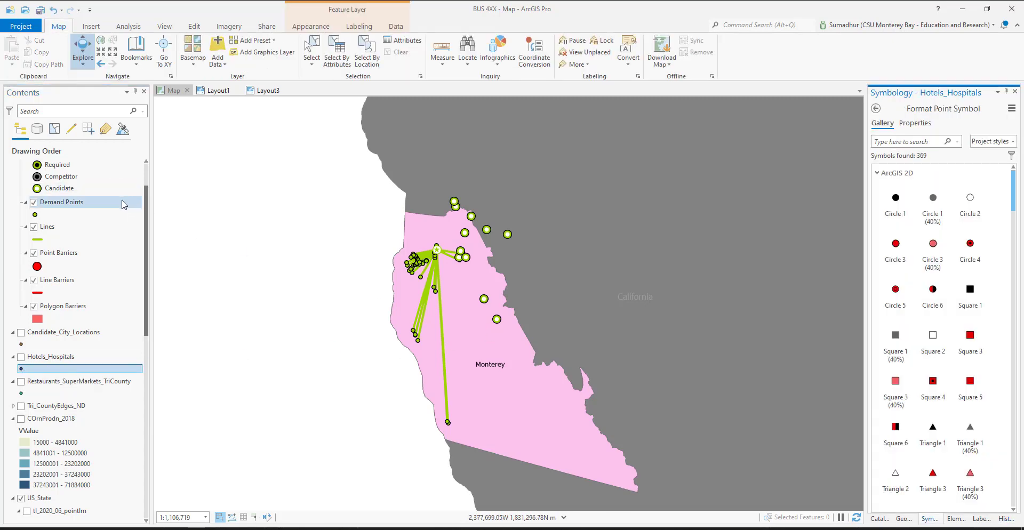
left_click(895, 246)
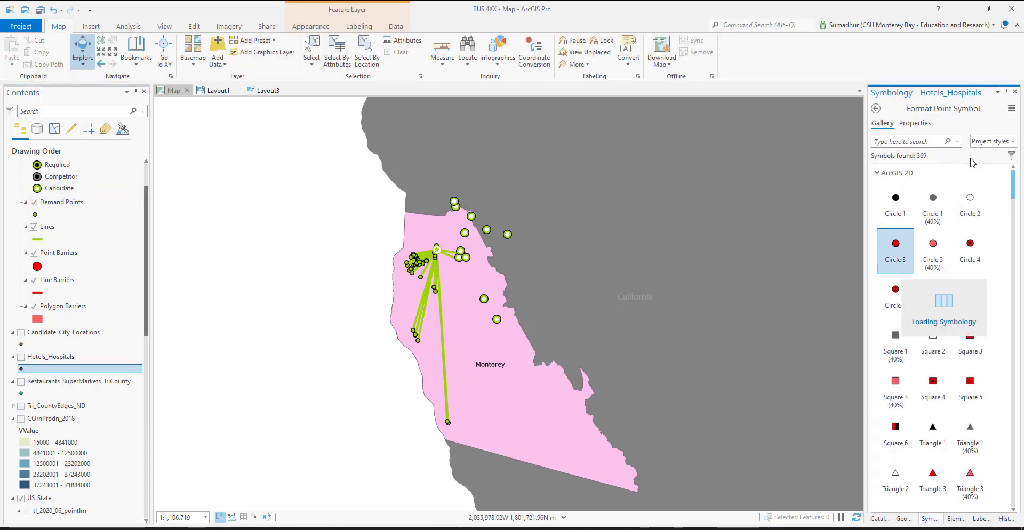
Compare the Hotels_Hospitals, Candidate_City_Locations and Restaurants_SuperMarkets_TriCounty layers with the Location-Allocation results by toggling their visibility, leaving only the results shown
scroll(52, 238, "up", 2)
left_click(21, 178)
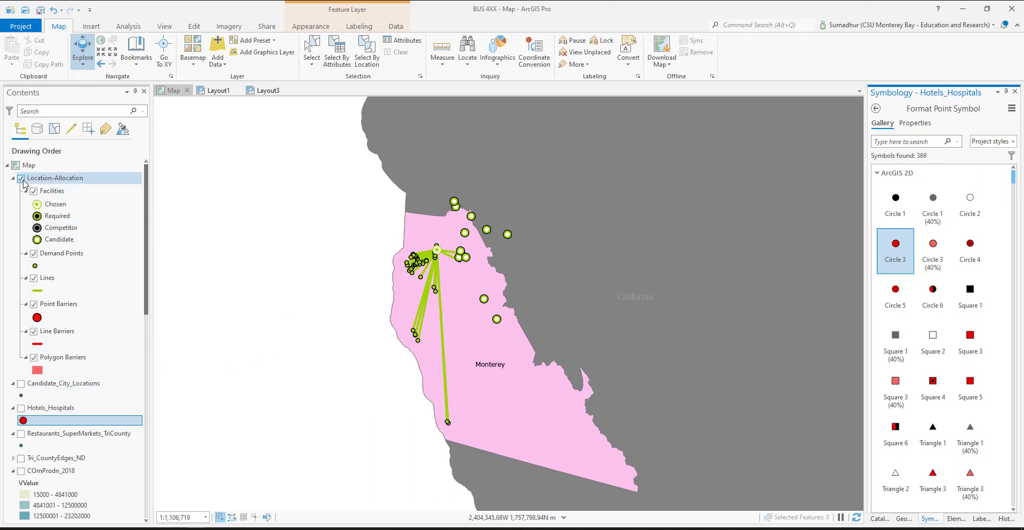
left_click(22, 409)
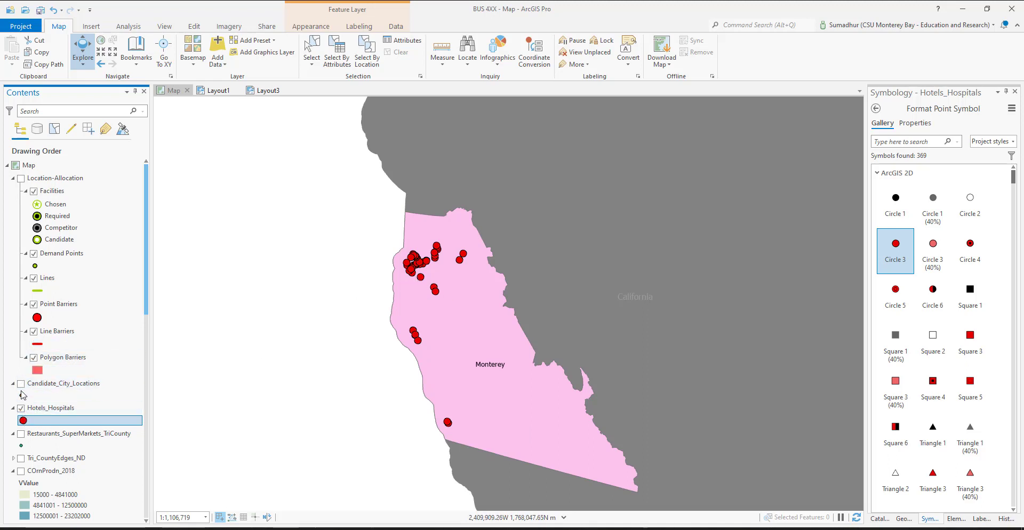
left_click(21, 408)
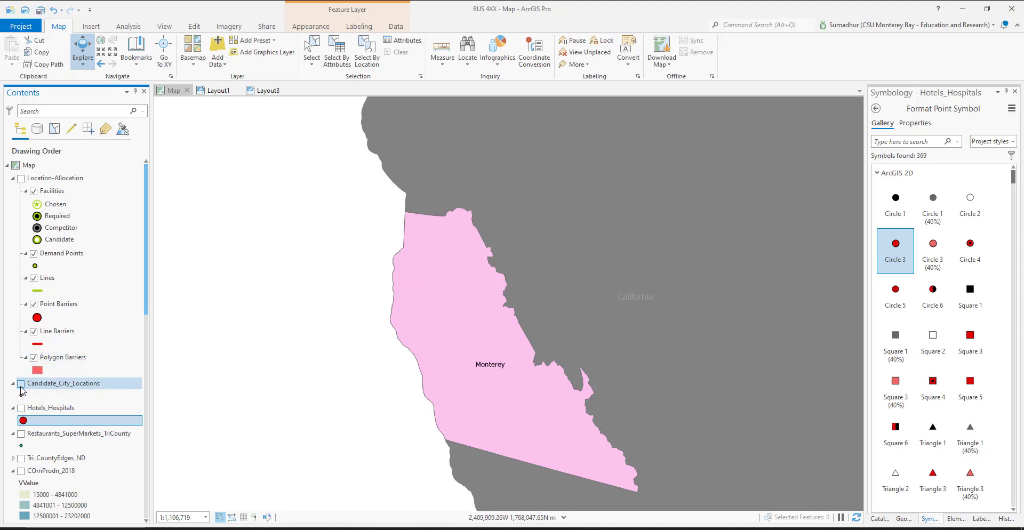
left_click(21, 385)
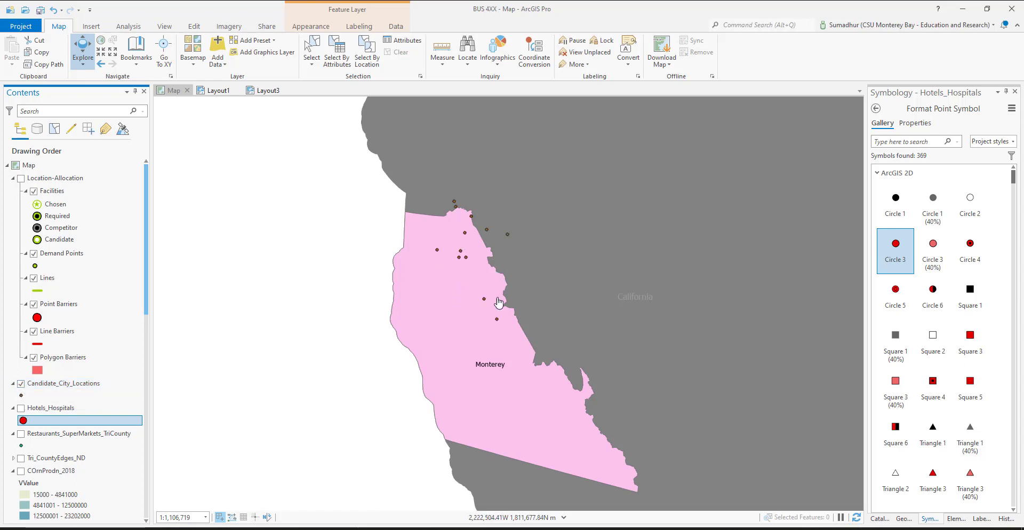
left_click(22, 384)
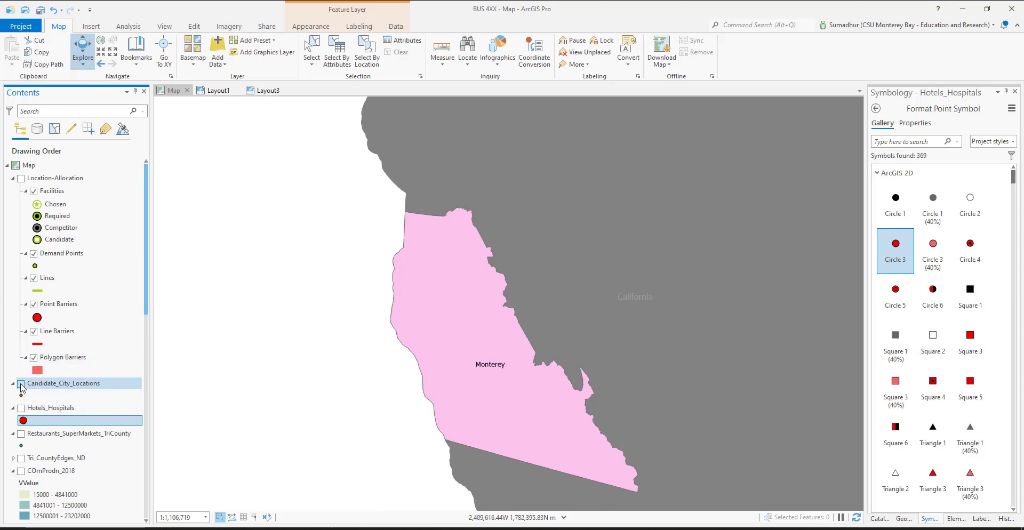
left_click(21, 179)
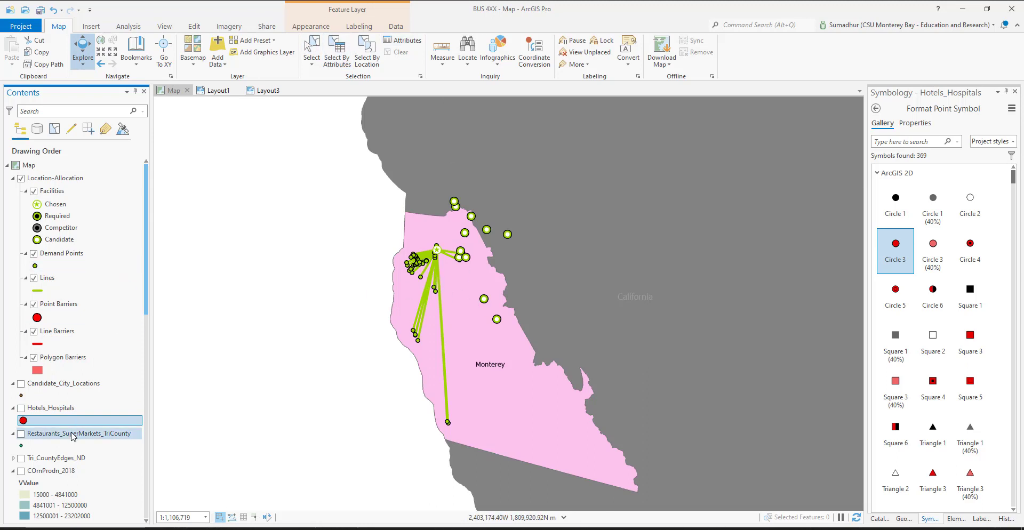
left_click(22, 434)
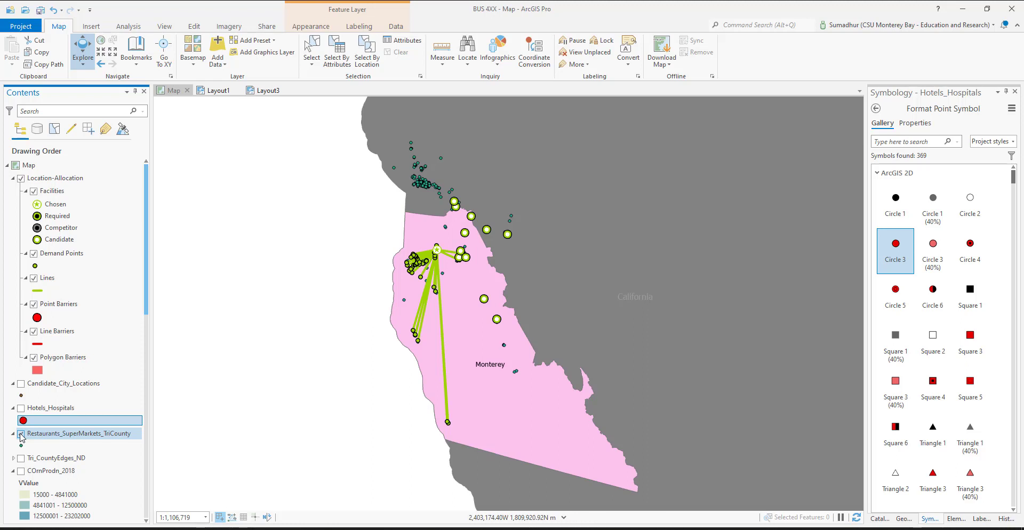
left_click(21, 435)
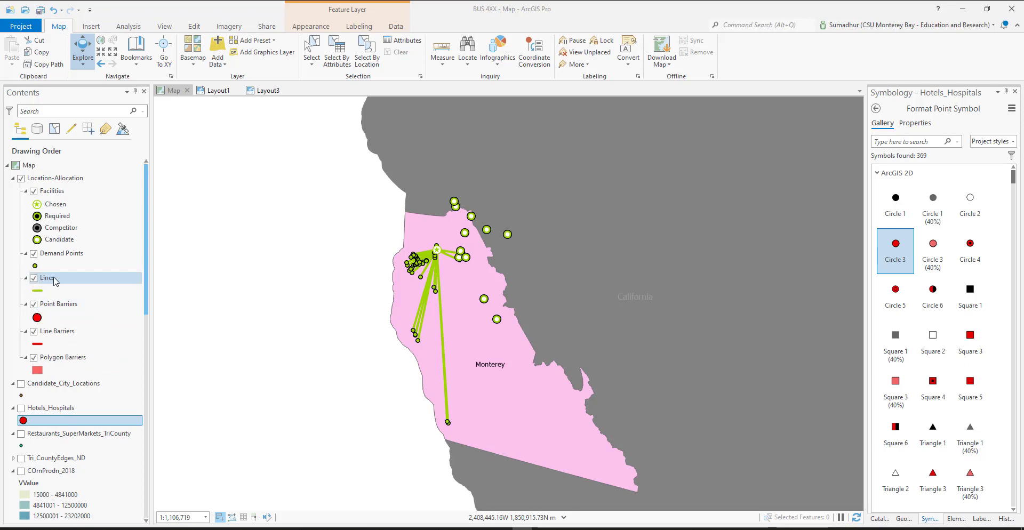
Start exporting the features of the Location-Allocation Lines layer and review the output field map
right_click(75, 281)
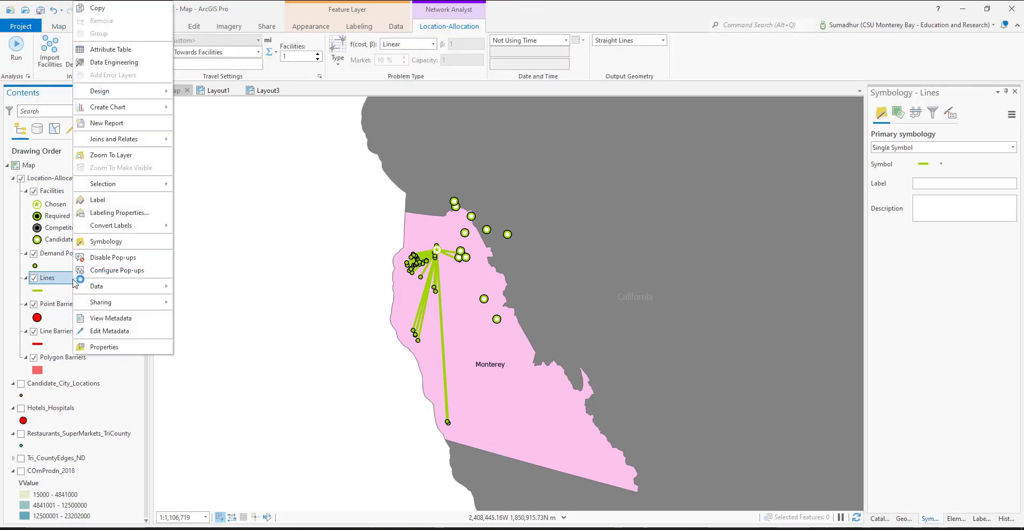
mouse_move(123, 292)
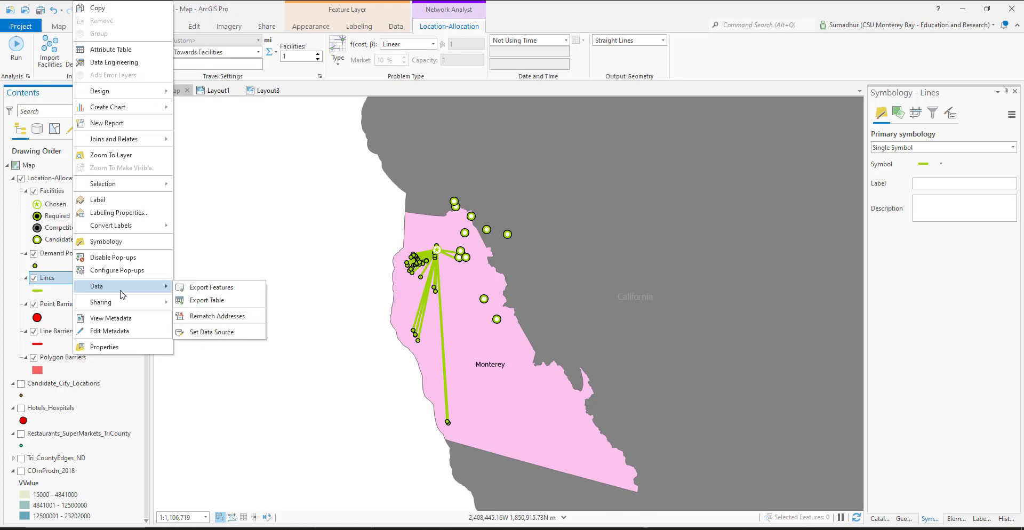
left_click(224, 290)
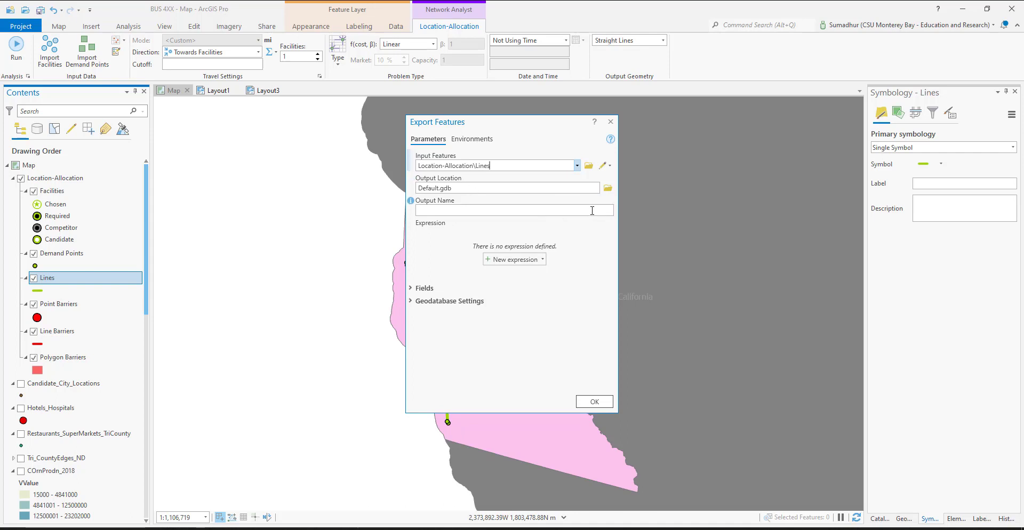
left_click(410, 289)
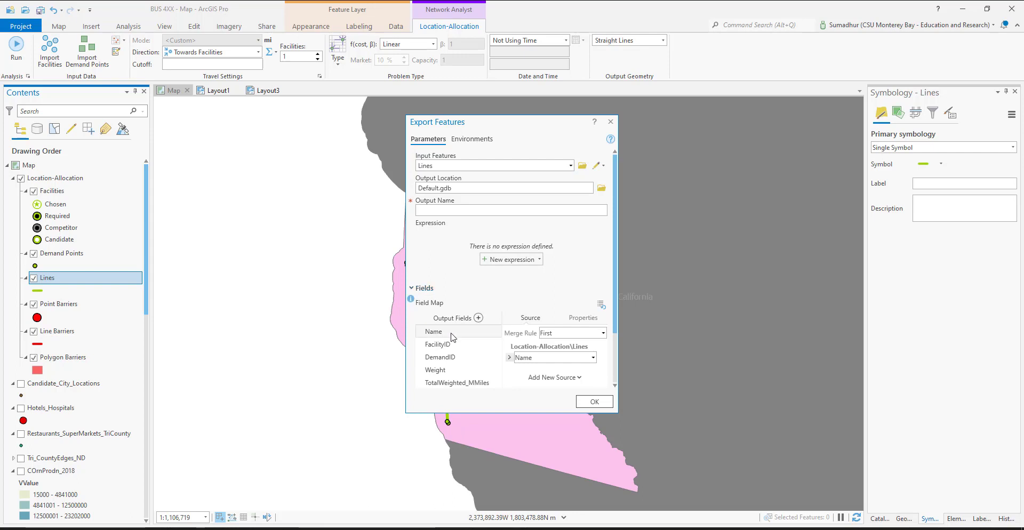
scroll(536, 339, "down", 1)
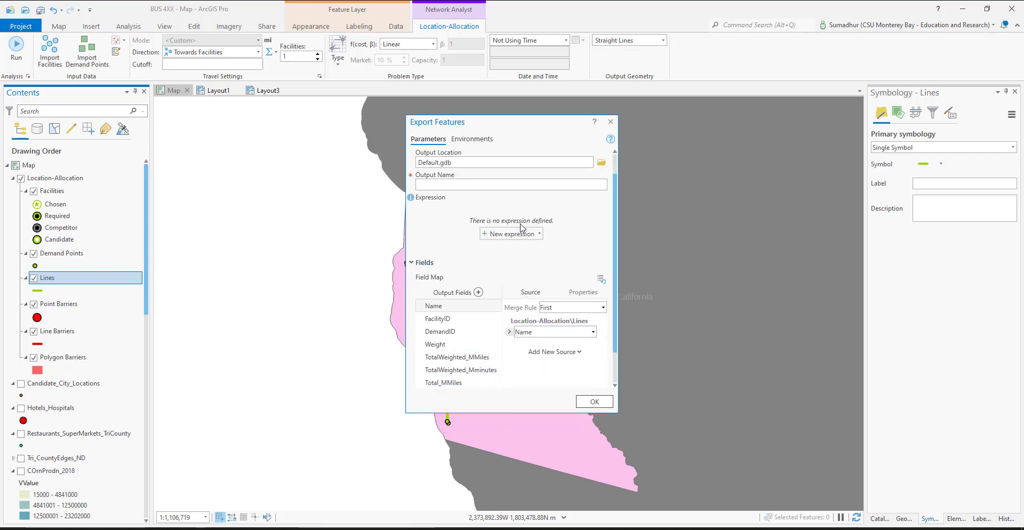
scroll(520, 235, "down", 2)
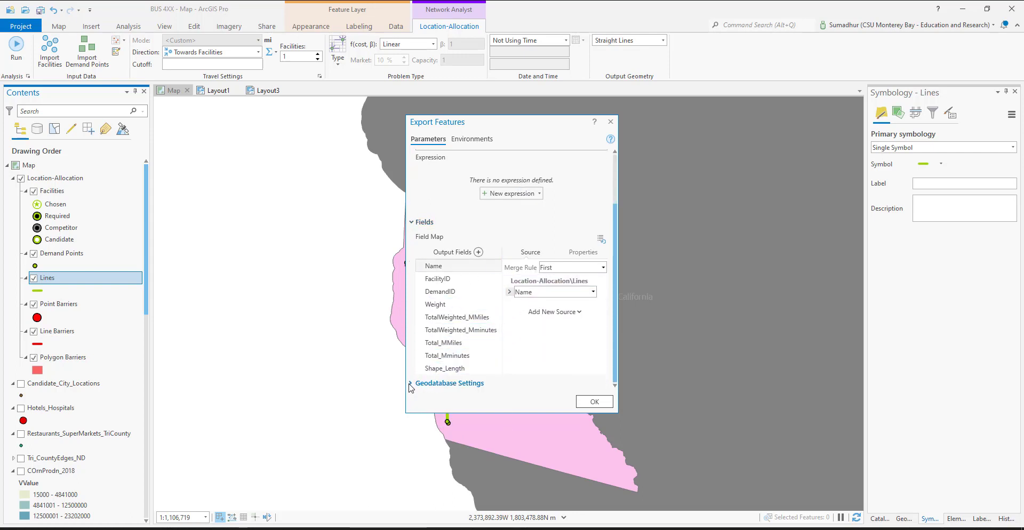
scroll(424, 235, "up", 3)
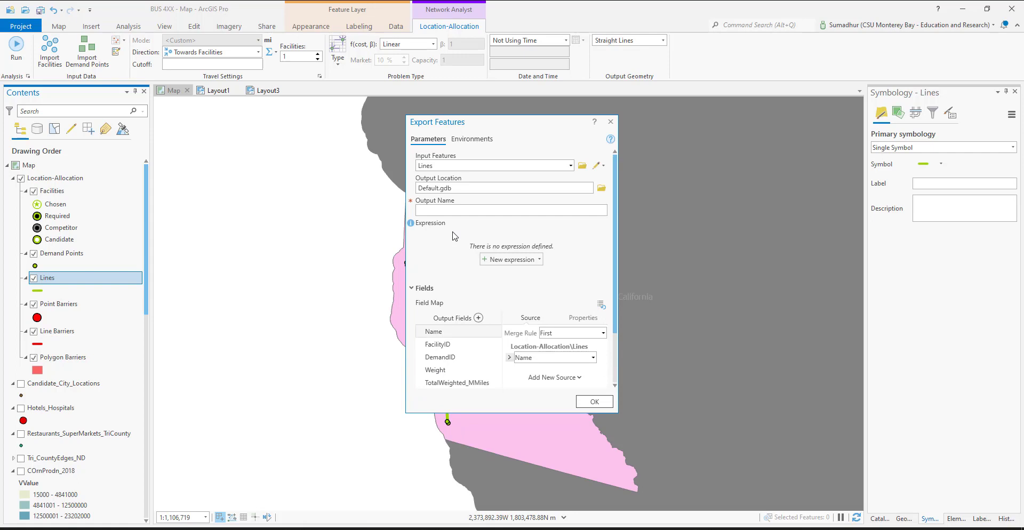
left_click(603, 189)
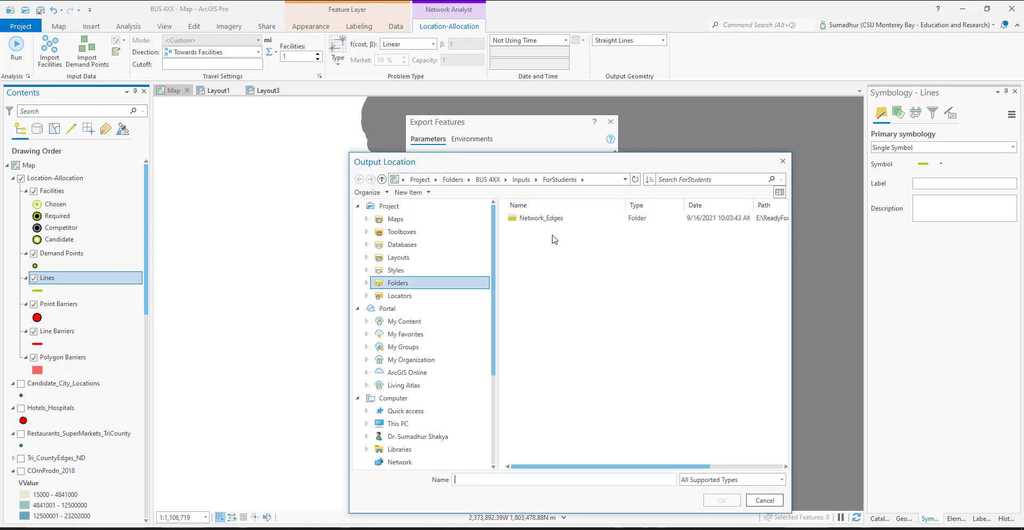
left_click(487, 179)
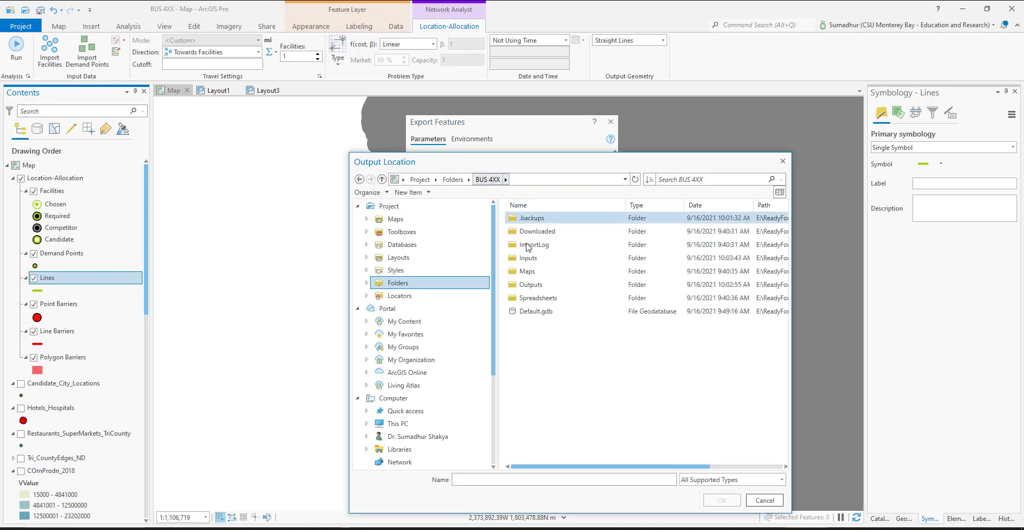
double_click(549, 285)
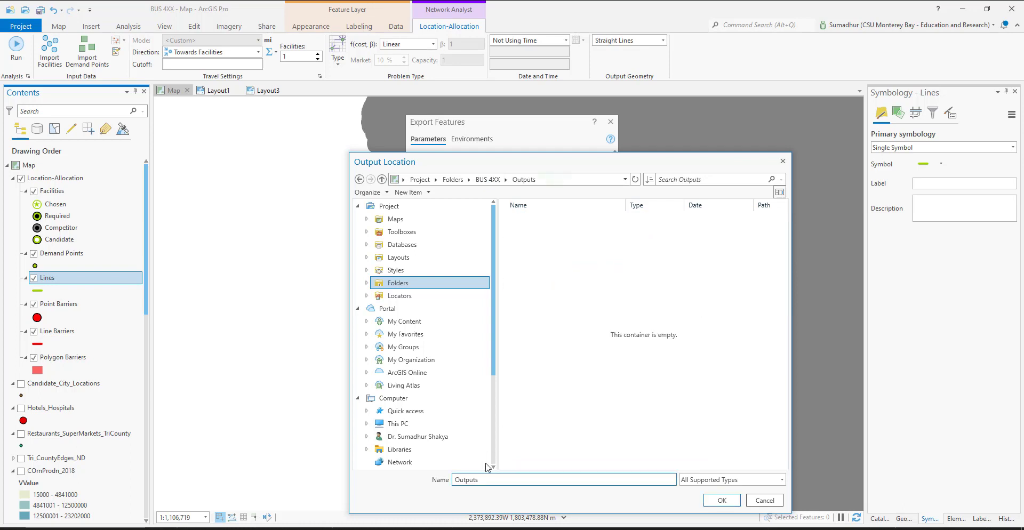
double_click(488, 481)
type("LocationAllocationHoTelsHospitals1")
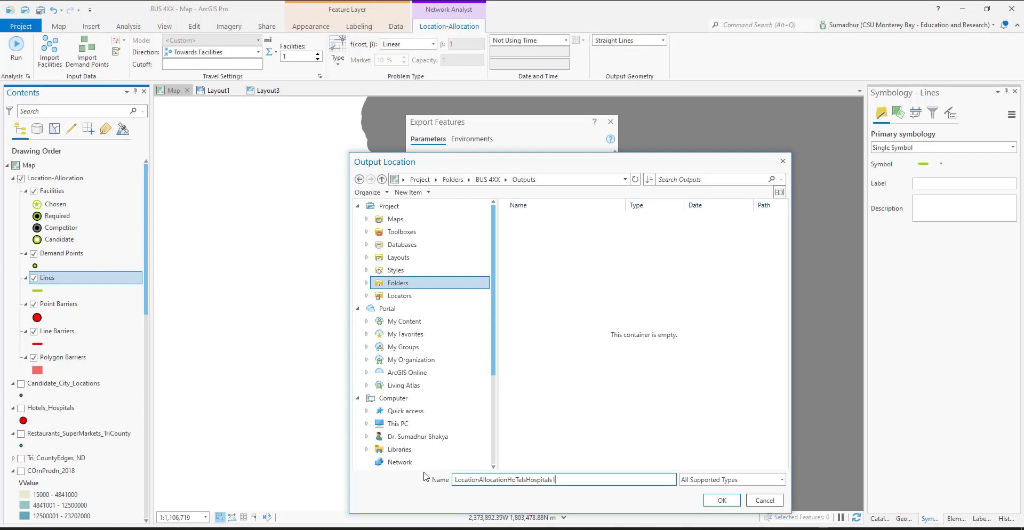
key("Right")
key("Right")
key("Right")
key("Right")
type("t")
left_click(724, 501)
left_click(648, 362)
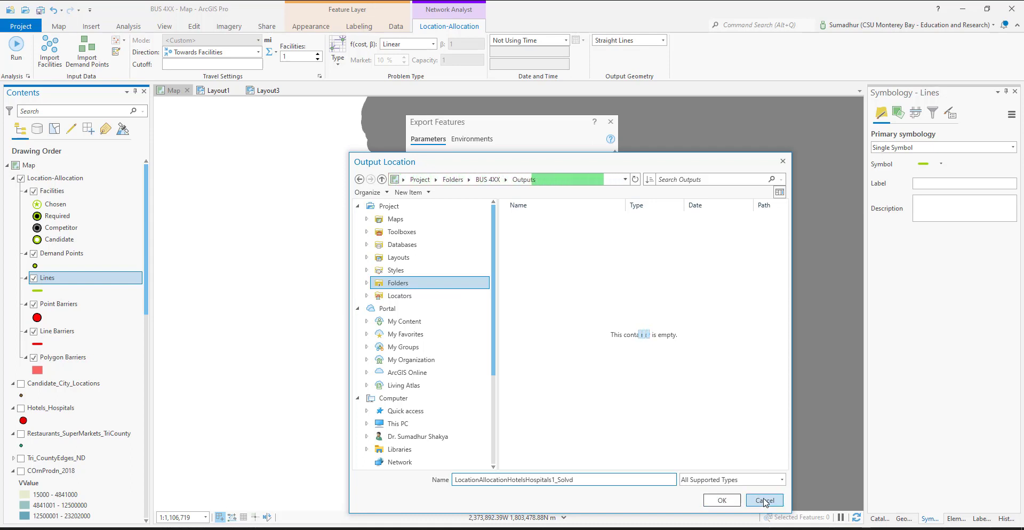
left_click(766, 501)
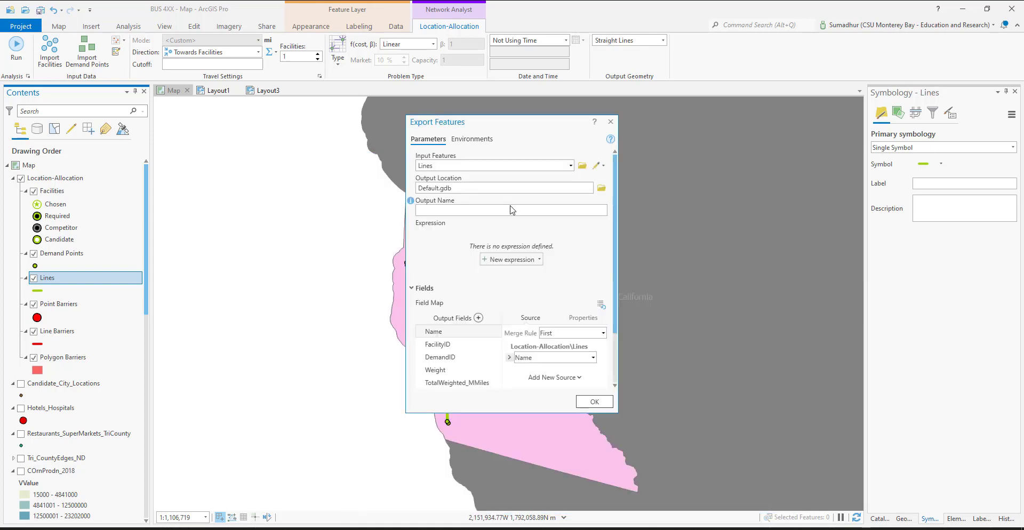
left_click(588, 400)
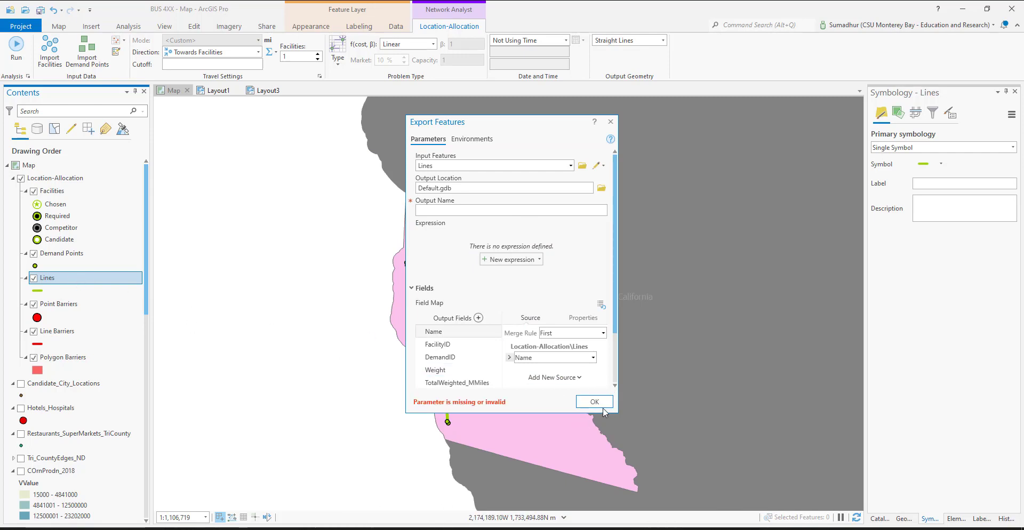
Set the export's output coordinate system to the favorite USA Contiguous Albers Equal Area Conic USGS
left_click(472, 139)
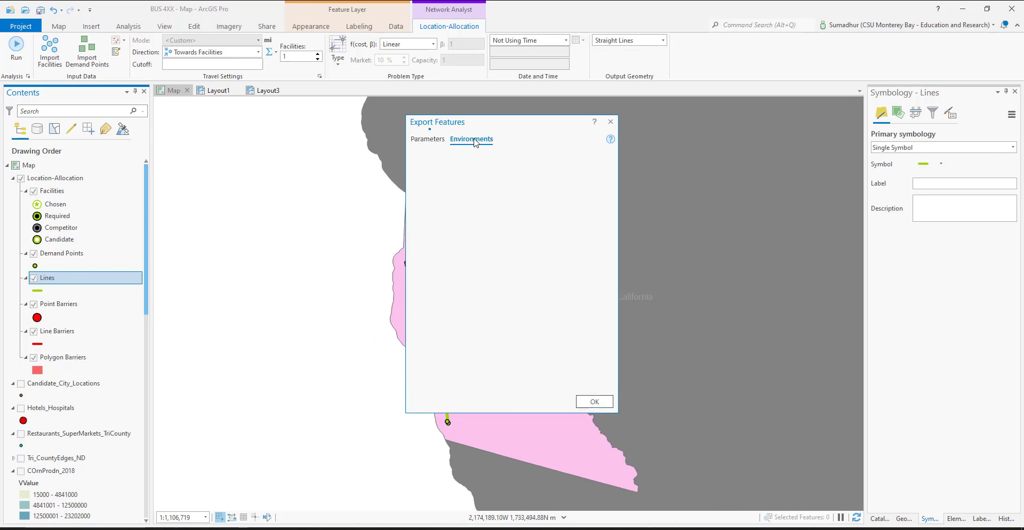
left_click(591, 180)
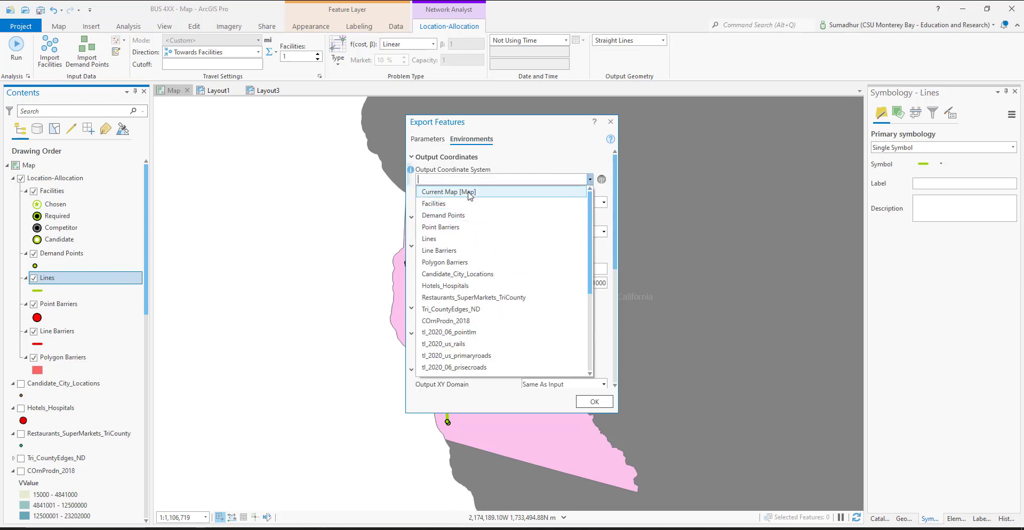
left_click(600, 146)
left_click(601, 180)
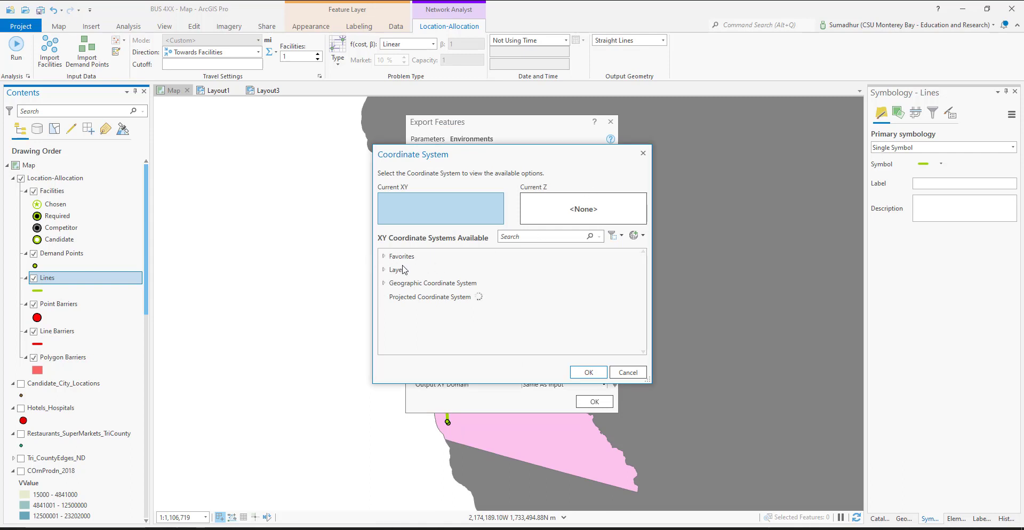
left_click(384, 256)
left_click(445, 270)
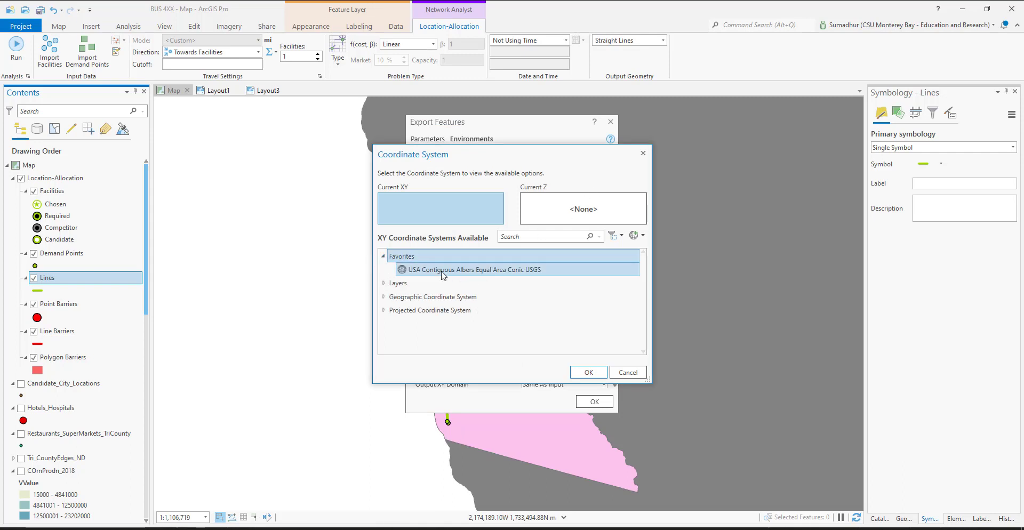
left_click(589, 373)
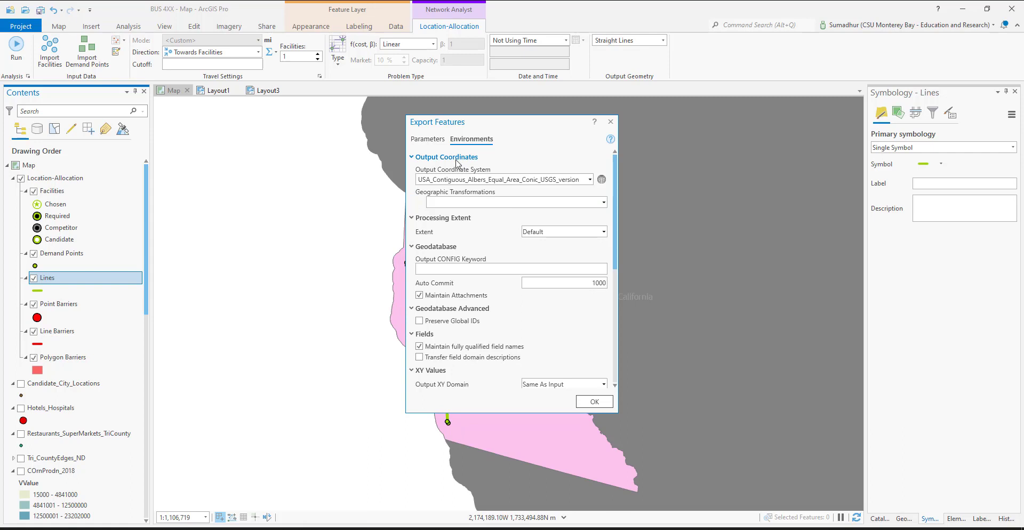
Set the export's output location to the Outputs folder of the BUS 4XX project
left_click(427, 139)
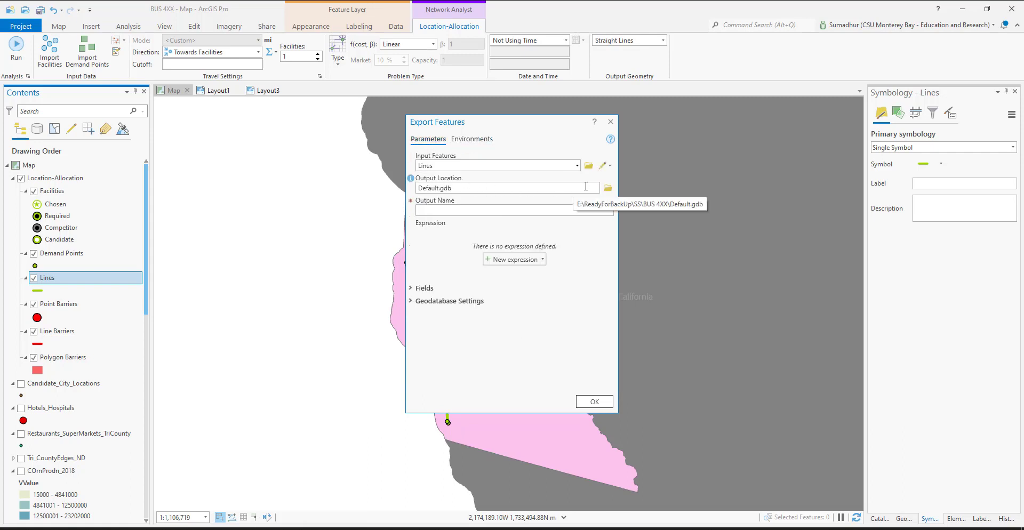
left_click(608, 189)
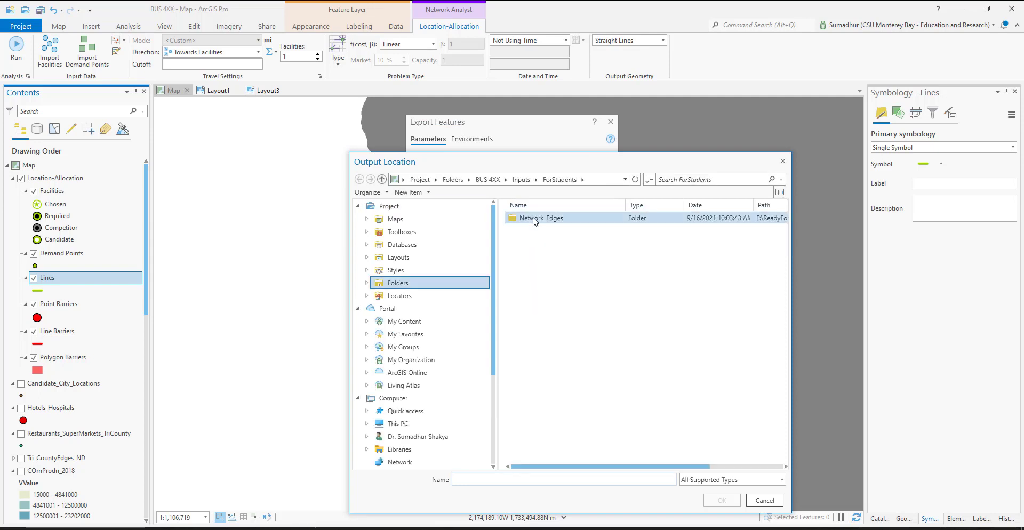
left_click(521, 180)
left_click(493, 181)
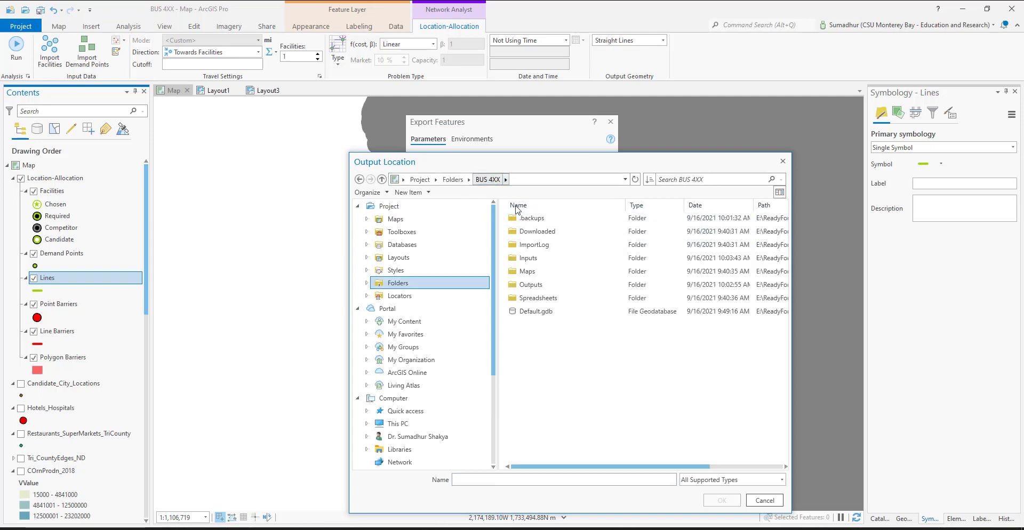
left_click(555, 285)
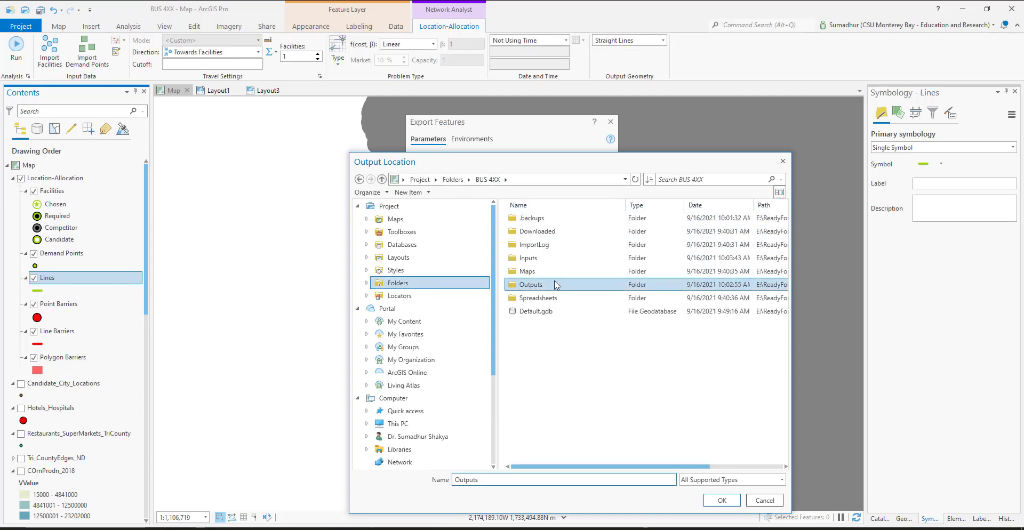
left_click(718, 499)
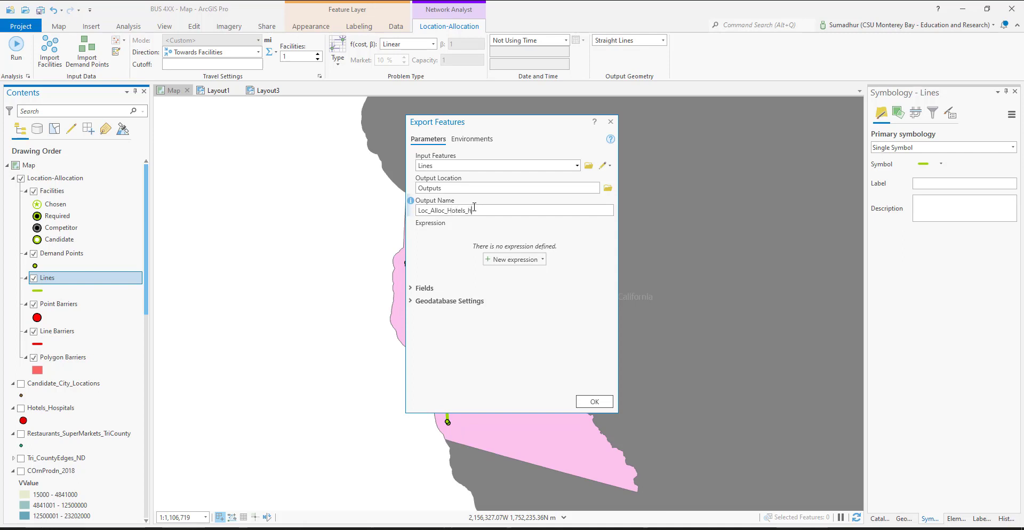
Name the exported feature class Loc_Alloc_Hotels_hosp_Solvd and run the export
type("hsp")
left_click_drag(476, 210, 482, 211)
type("sp_Solvd")
left_click(607, 404)
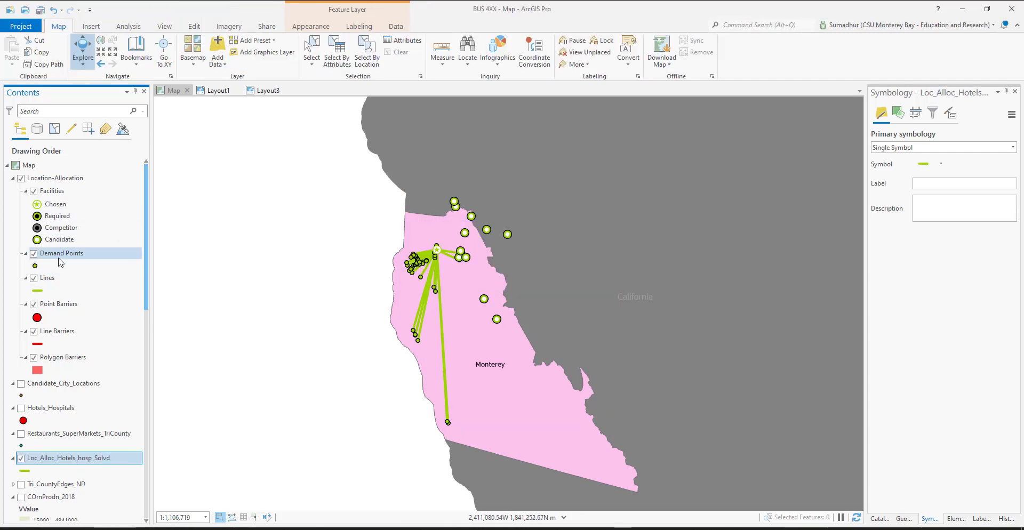
Open the attribute table of the Location-Allocation Lines layer and look through all its records
left_click(54, 279)
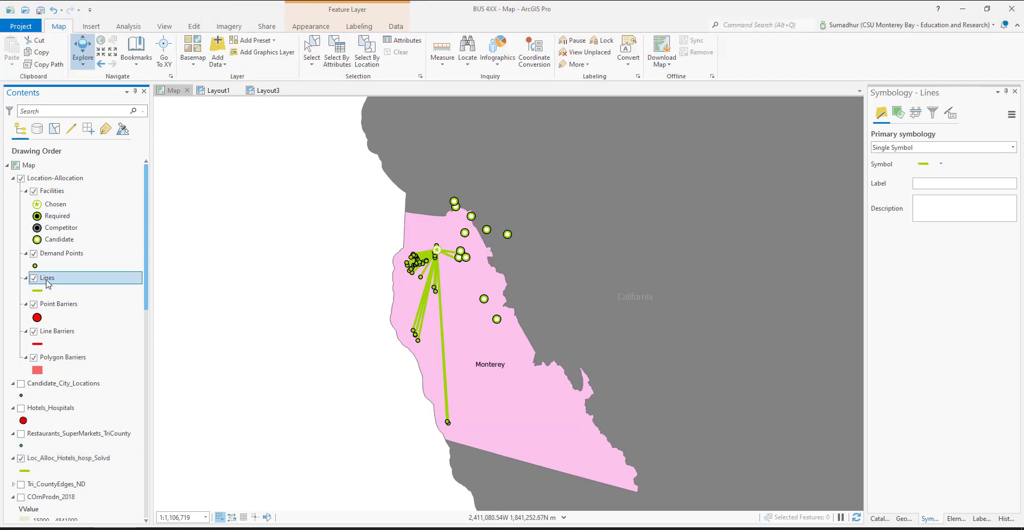
right_click(58, 282)
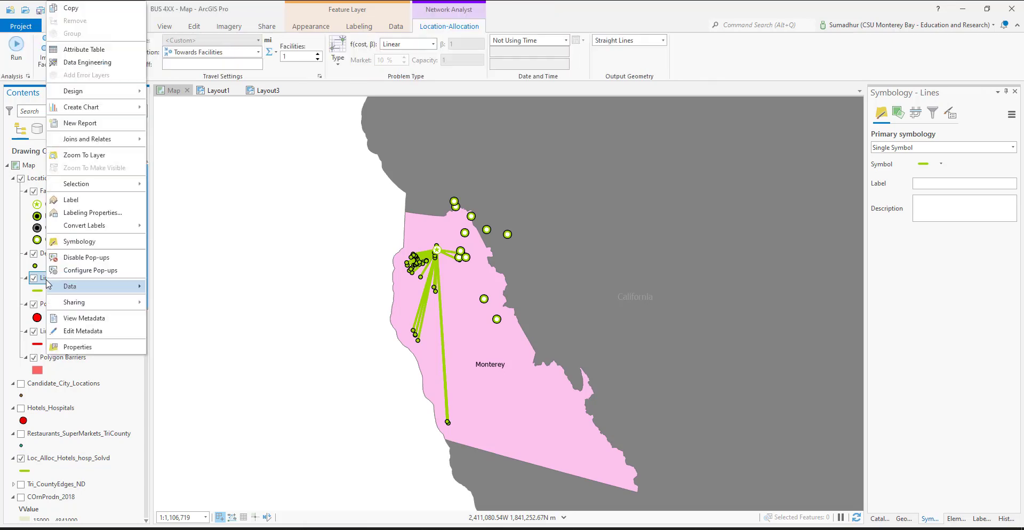
left_click(93, 50)
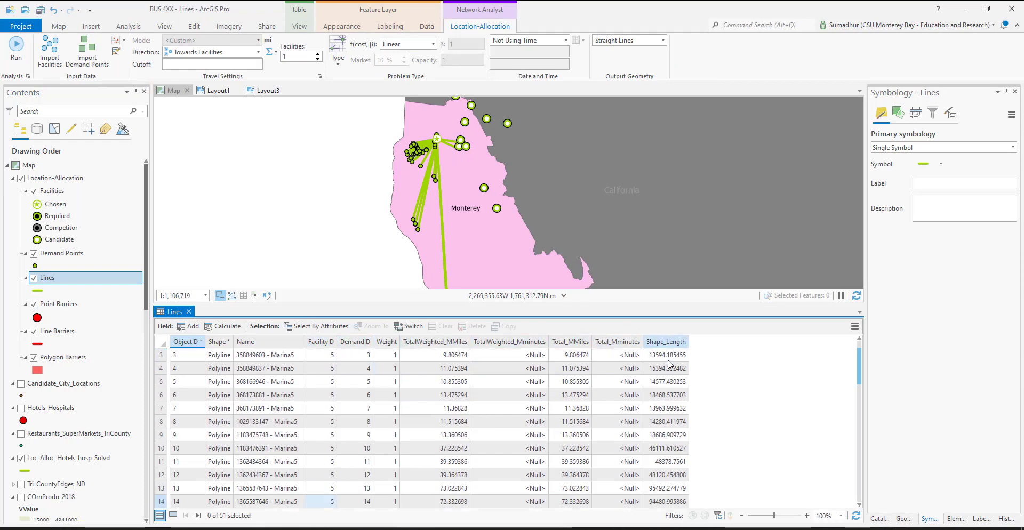
scroll(670, 364, "down", 8)
scroll(670, 365, "up", 5)
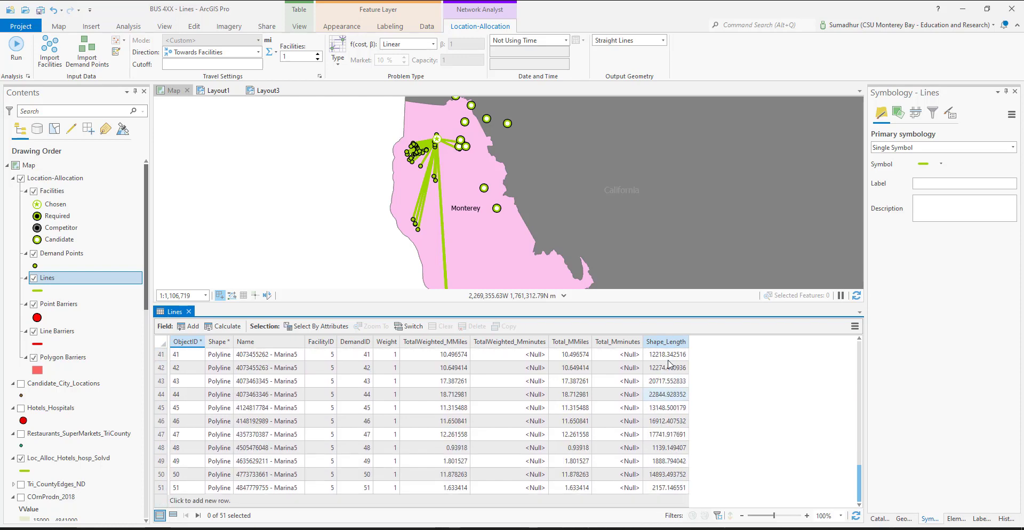
scroll(670, 365, "up", 3)
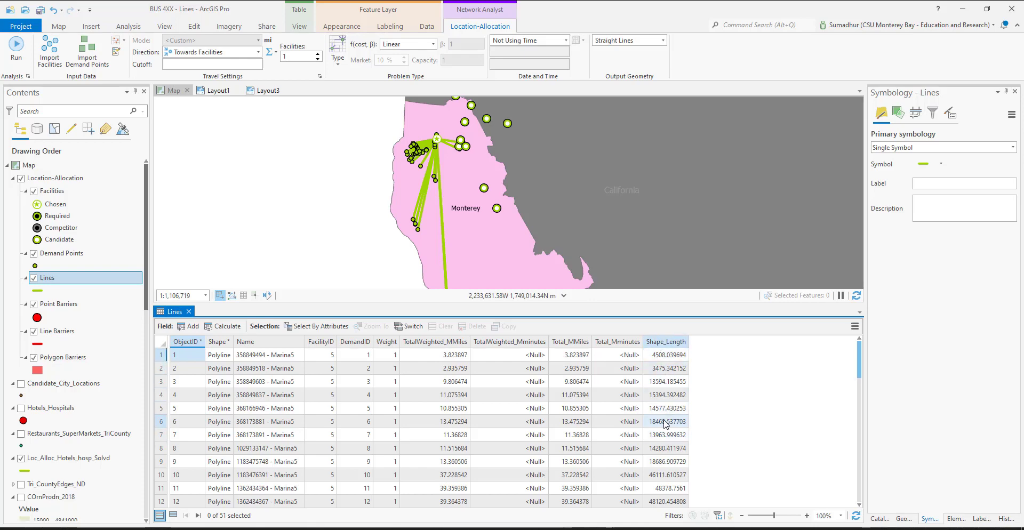
Select the first record in the Lines table and check its Total_MMiles value
left_click(571, 346)
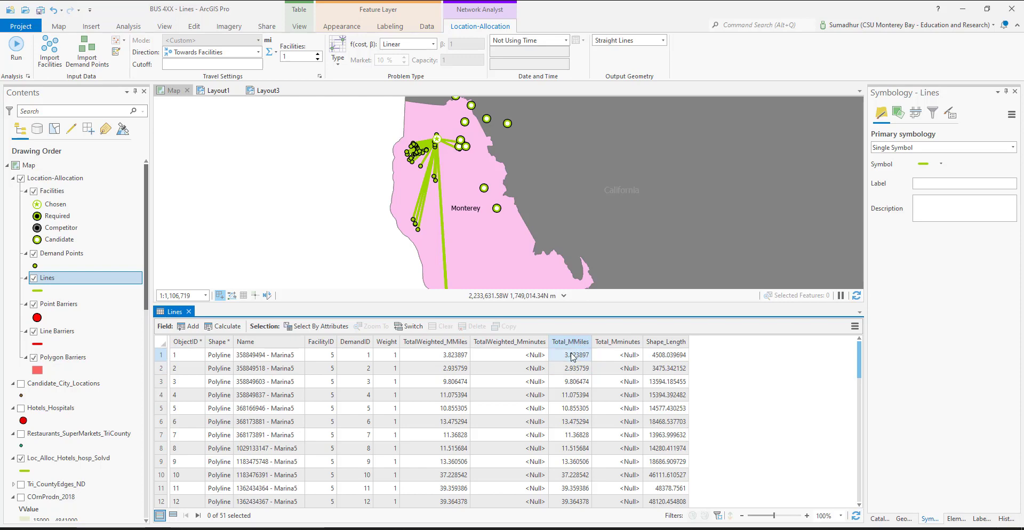
left_click(162, 355)
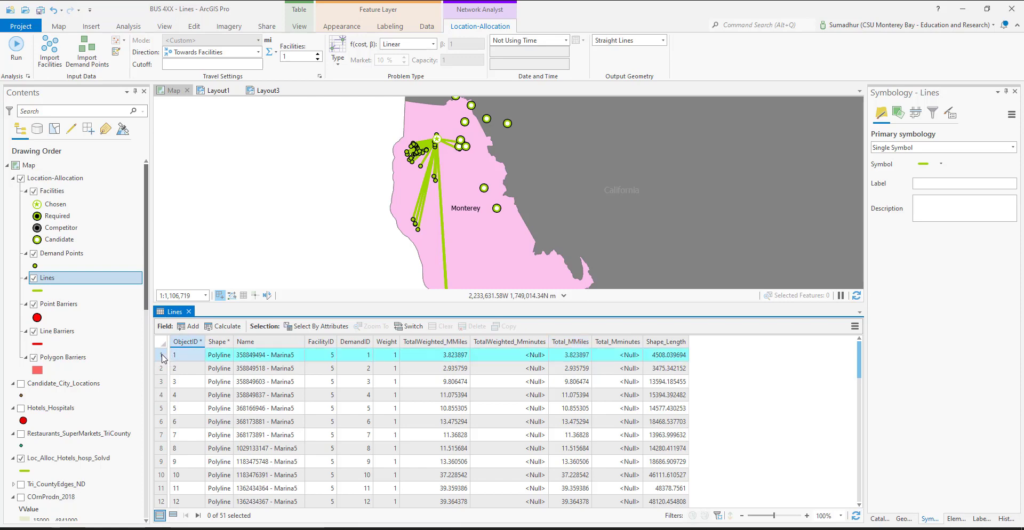
left_click(567, 360)
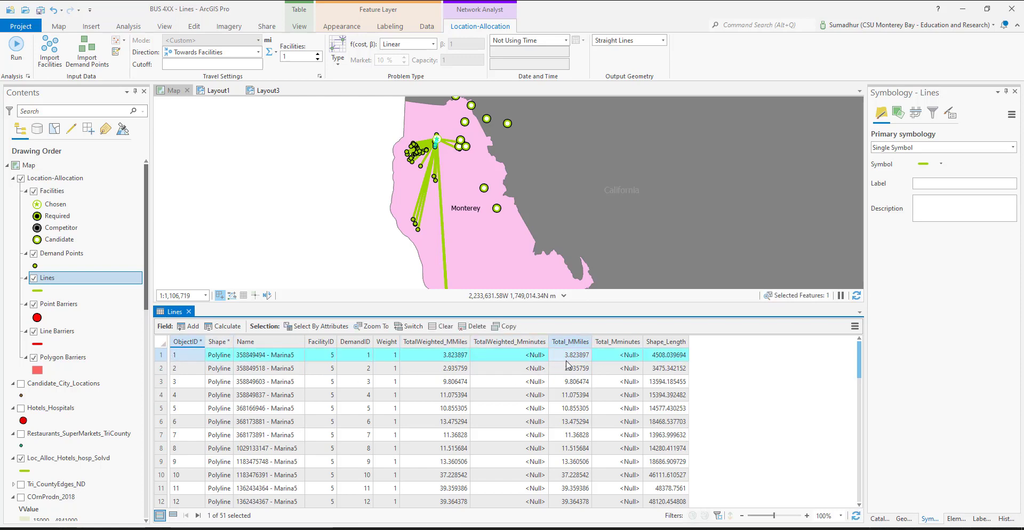
Look through the remaining Lines records, open the Facilities attribute table and select the record of the chosen facility, Marina5
left_click(648, 361)
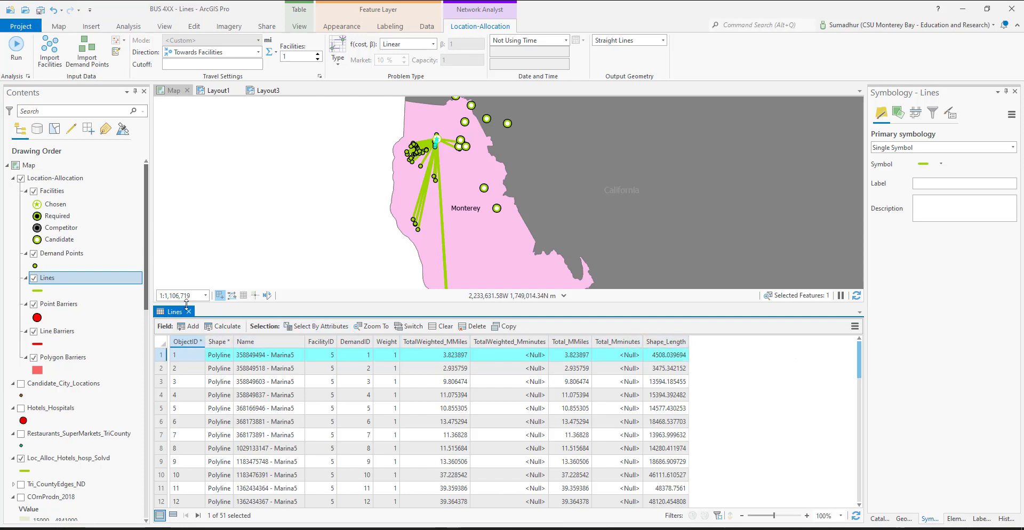
scroll(162, 373, "down", 13)
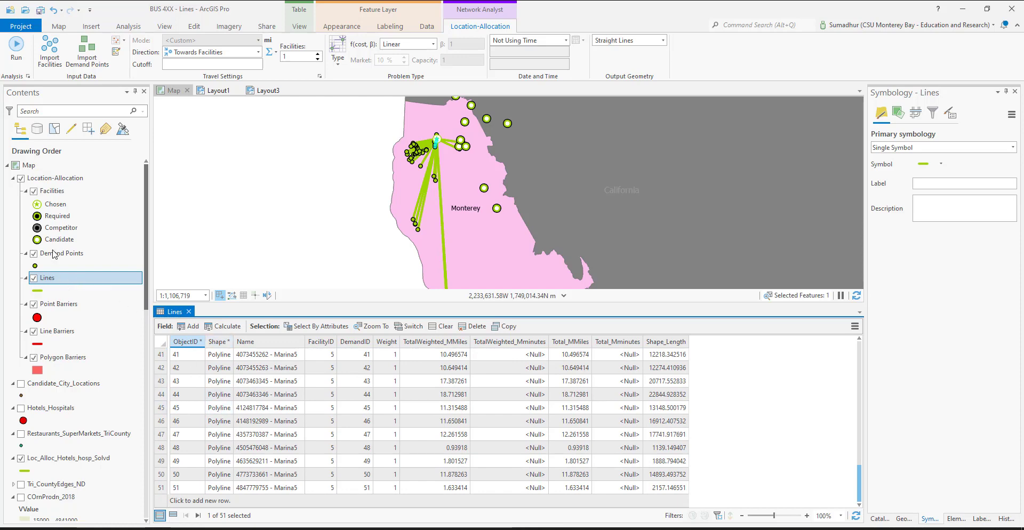
right_click(53, 192)
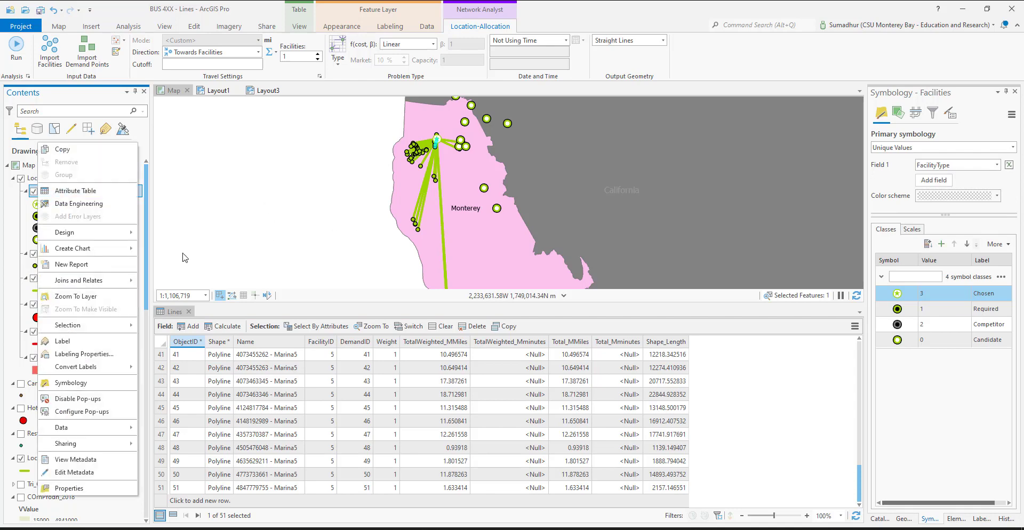
left_click(69, 191)
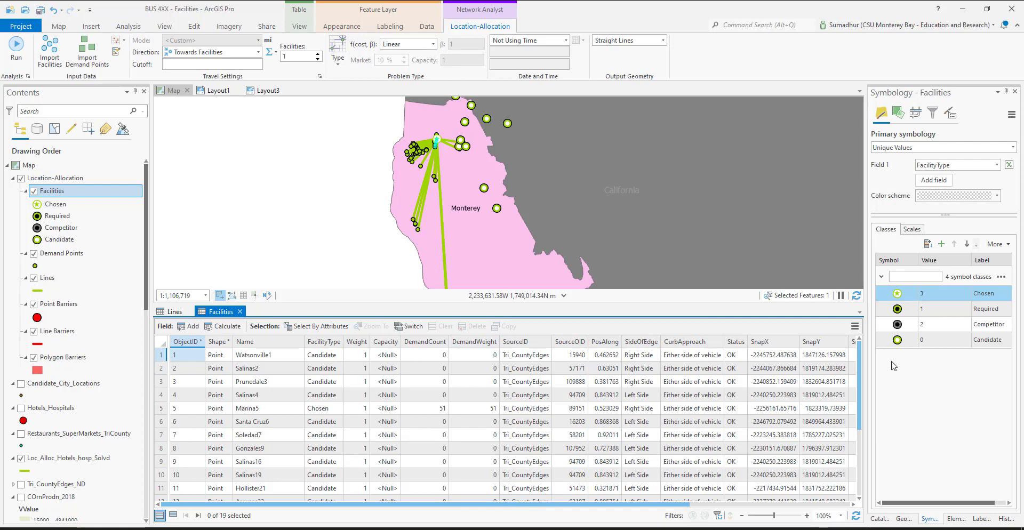
left_click_drag(859, 356, 843, 423)
scroll(533, 453, "up", 3)
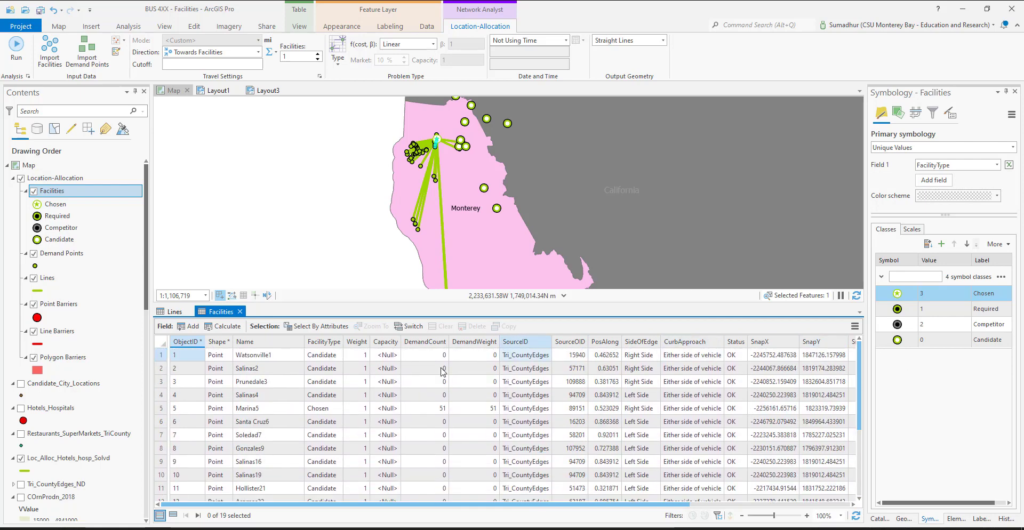
left_click(162, 409)
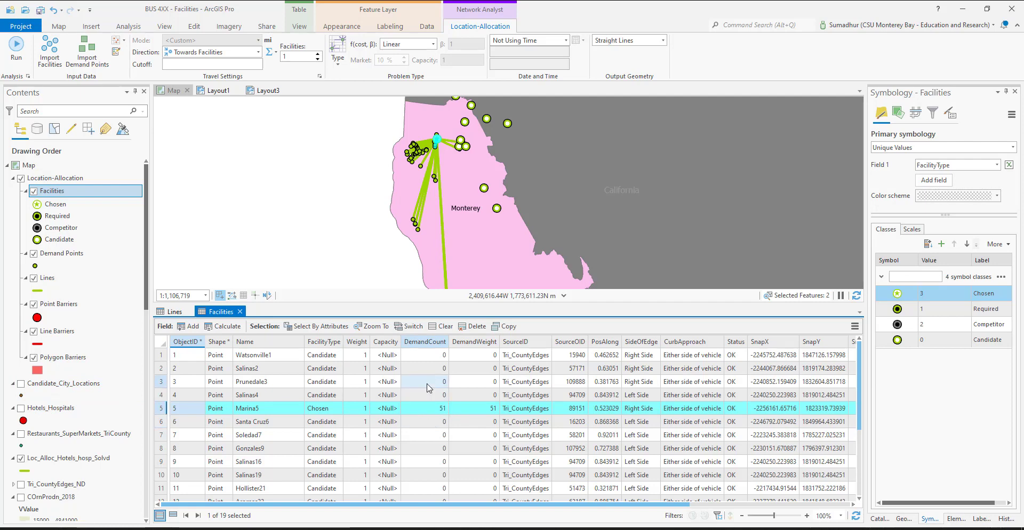
Set the number of facilities to find to 2 and clear the selection in the Facilities table
left_click(318, 55)
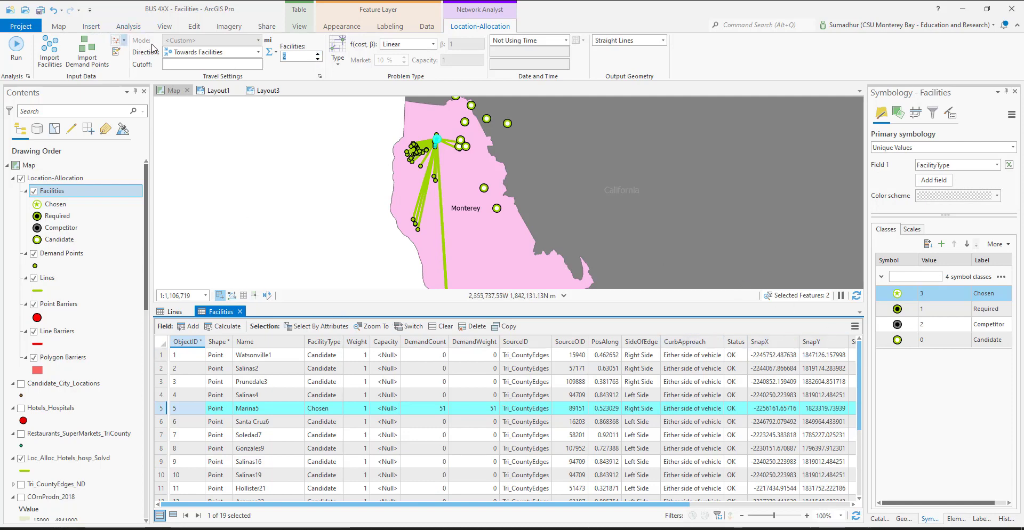
left_click(58, 27)
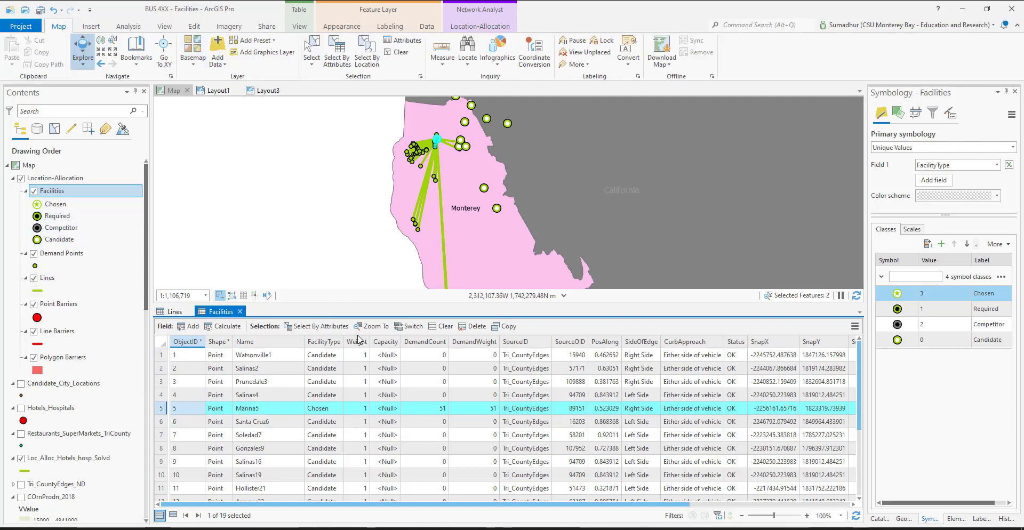
left_click(442, 327)
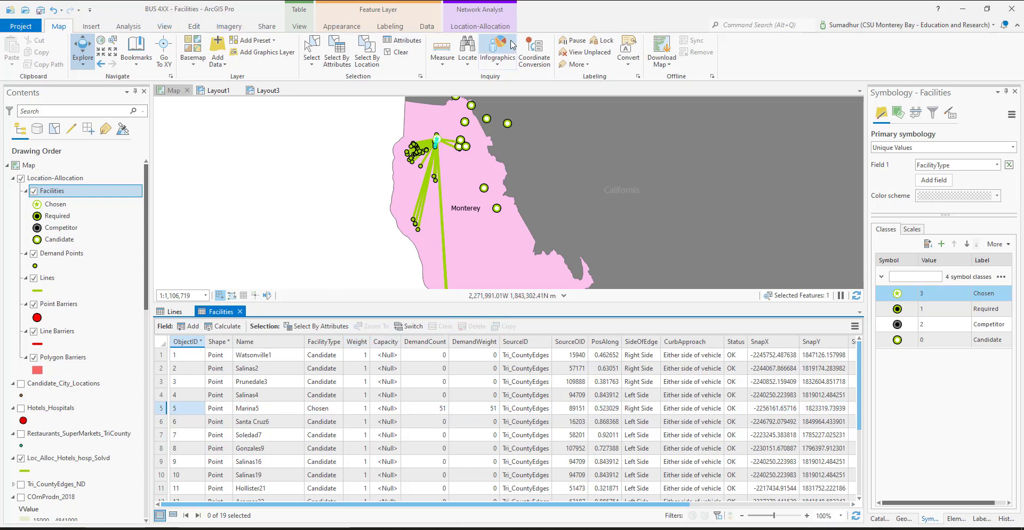
Close the Lines and Facilities attribute tables and rerun the location-allocation analysis
left_click(482, 28)
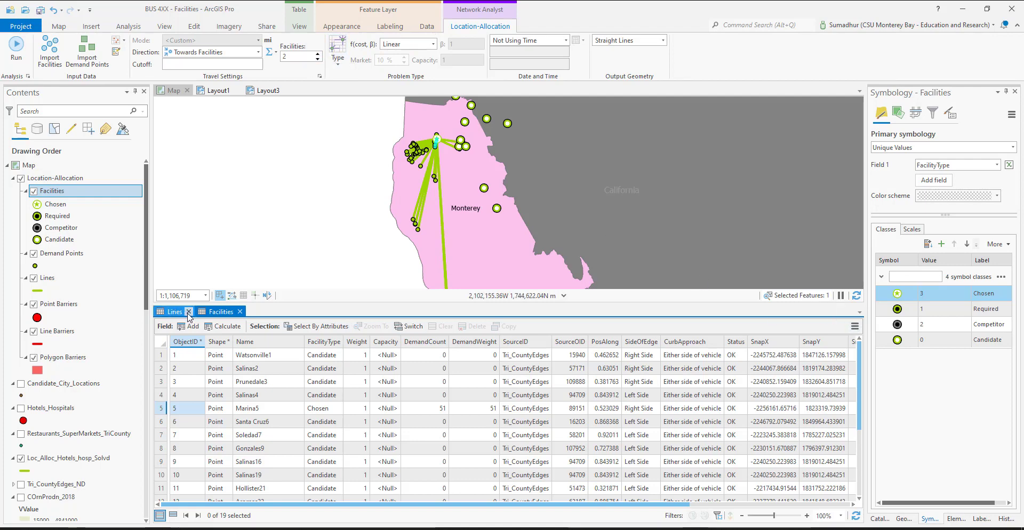
left_click(188, 312)
left_click(198, 312)
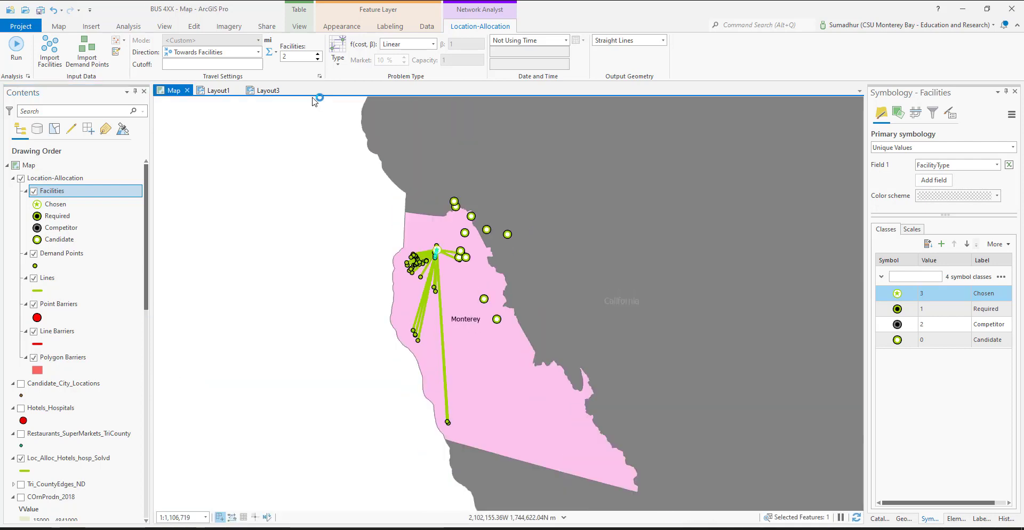
left_click(14, 53)
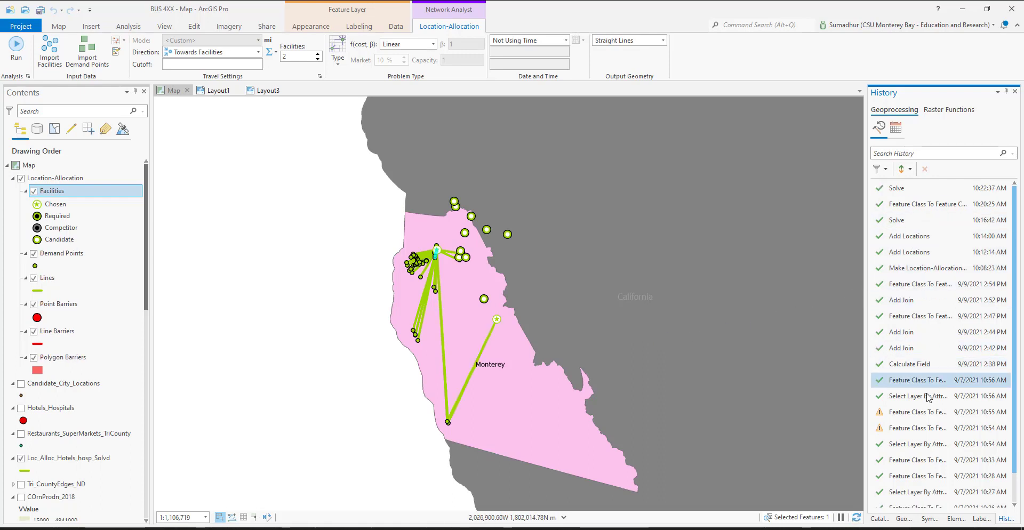
scroll(928, 397, "down", 1)
mouse_move(927, 399)
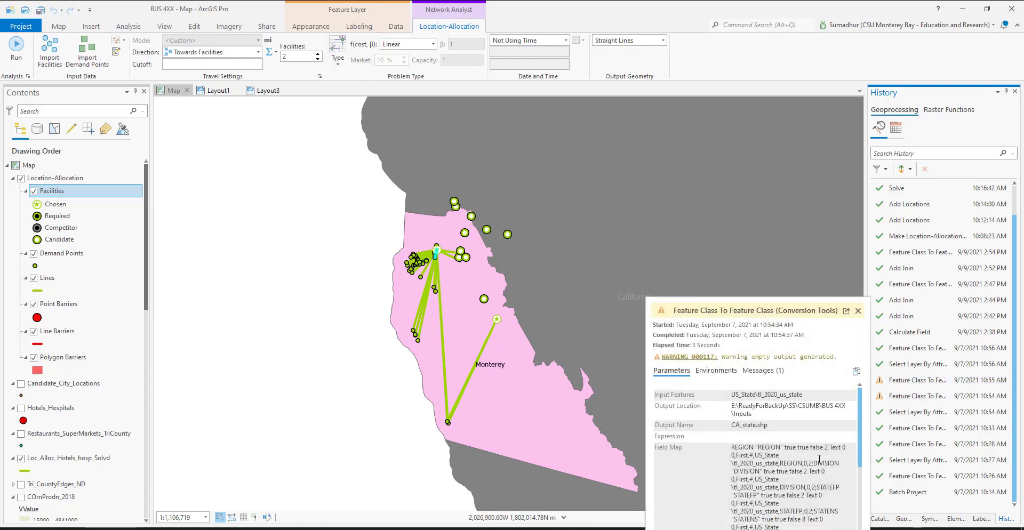
scroll(821, 464, "down", 3)
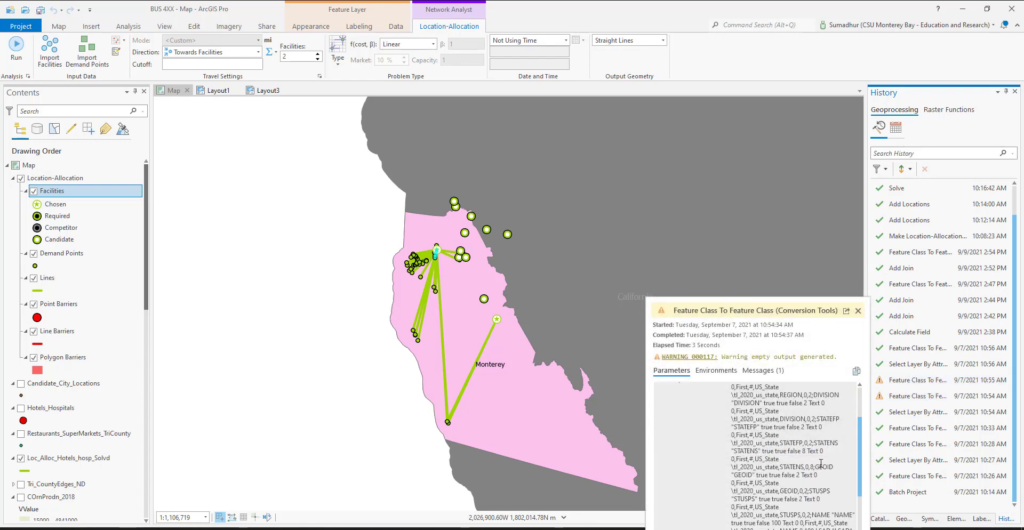
scroll(821, 464, "up", 3)
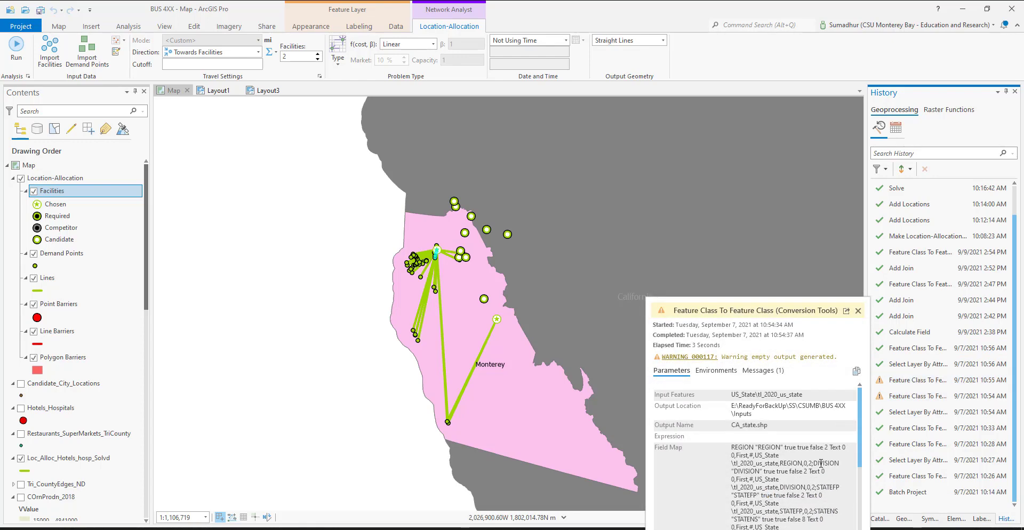
left_click(912, 220)
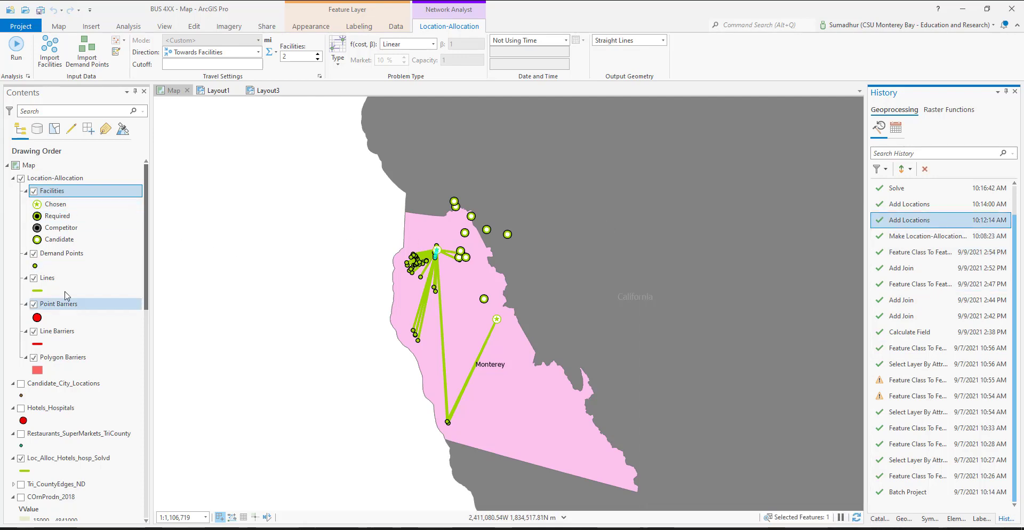
Open the attribute table of the Demand Points layer and examine the FacilityID assigned to each record
left_click(85, 278)
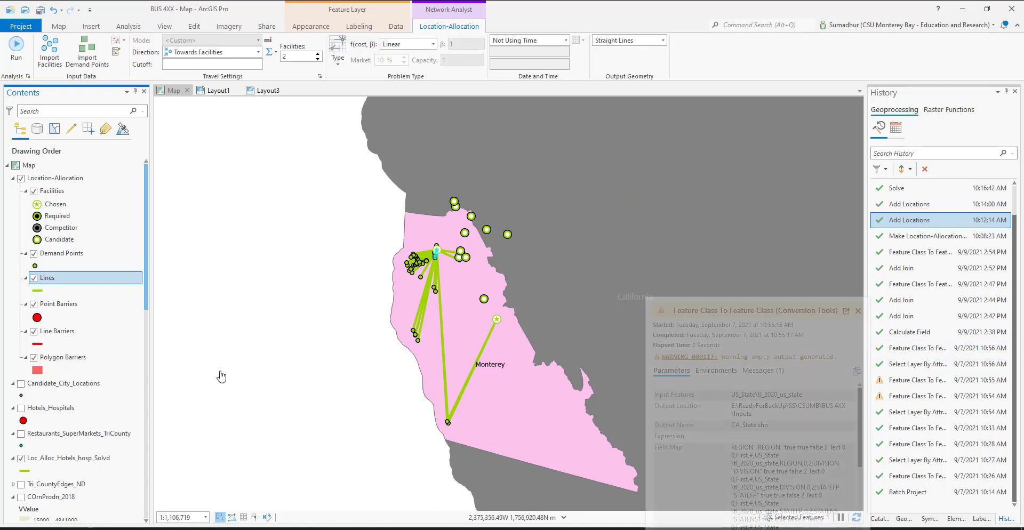
right_click(57, 260)
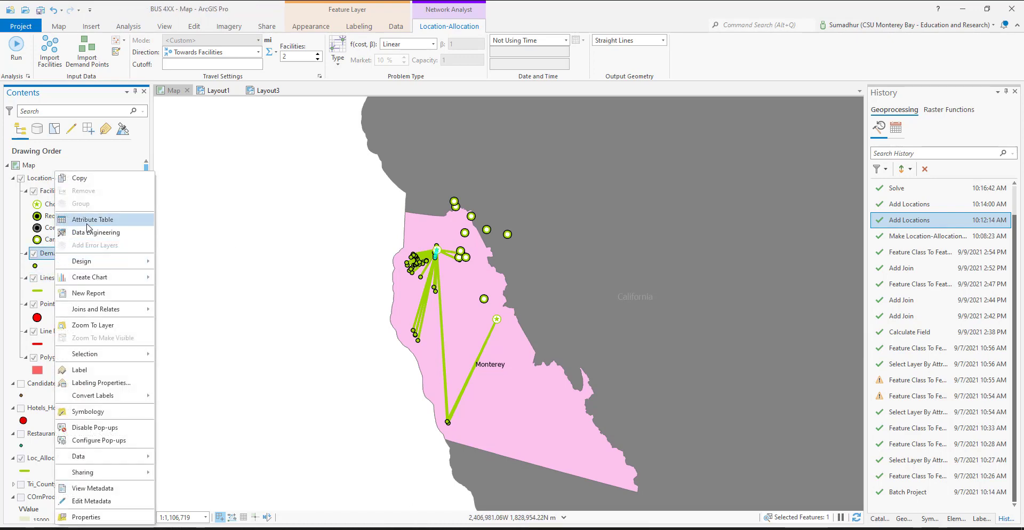
left_click(88, 223)
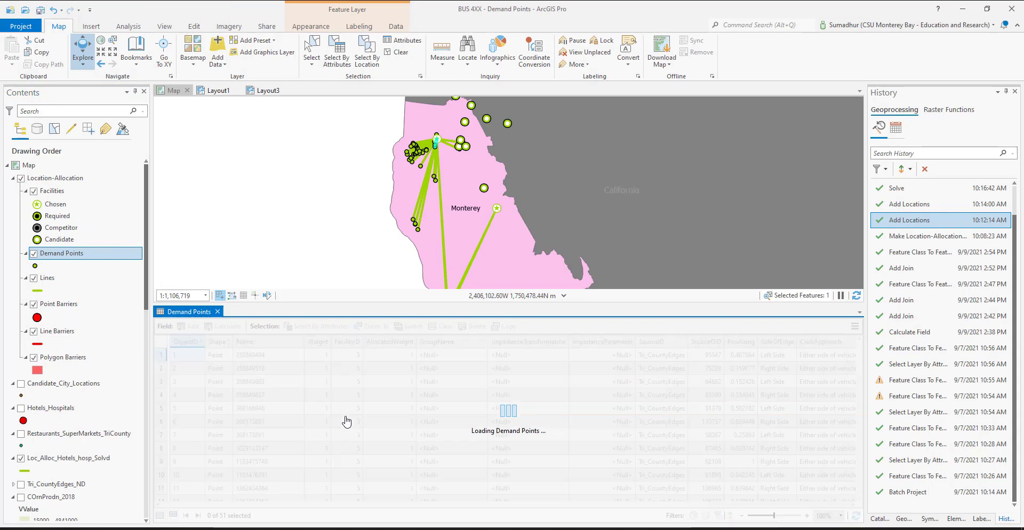
left_click_drag(410, 509, 382, 505)
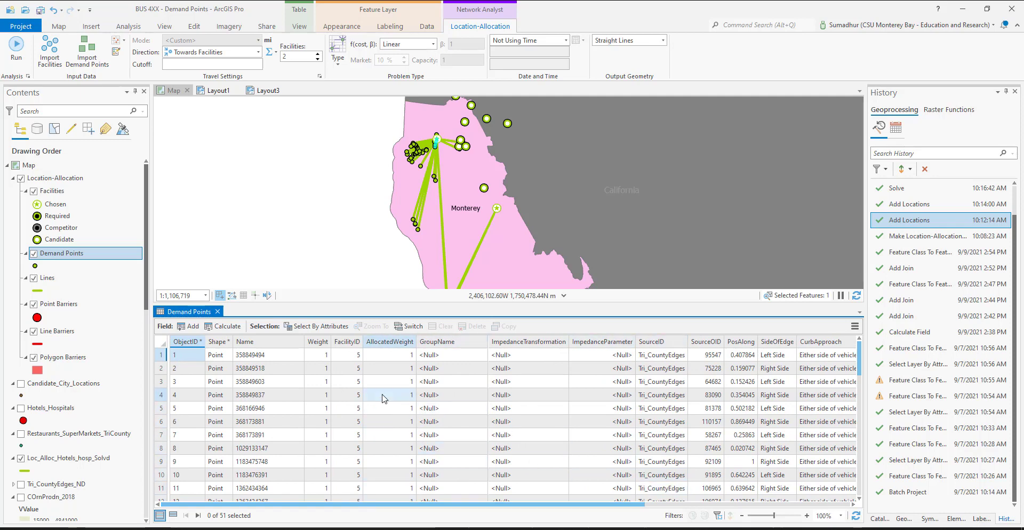
scroll(356, 416, "down", 6)
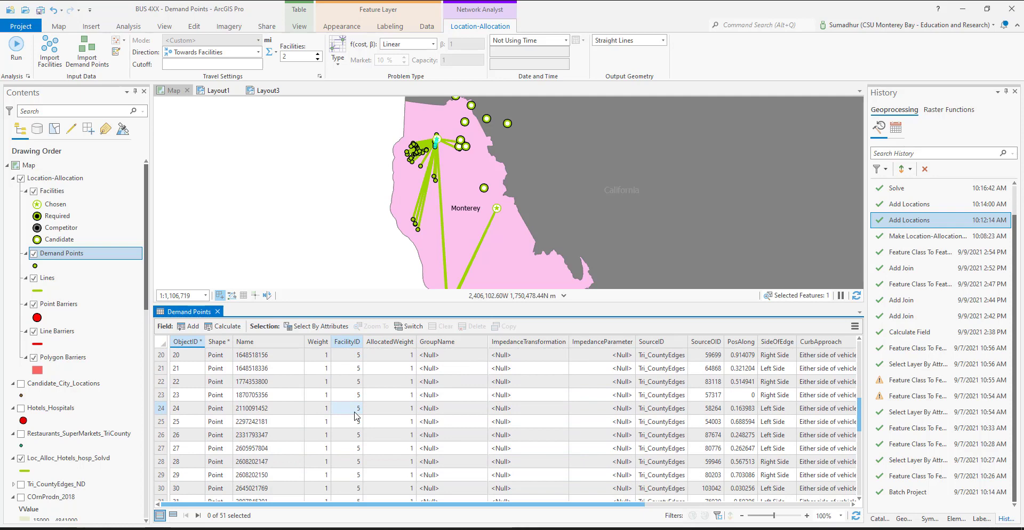
scroll(356, 416, "down", 5)
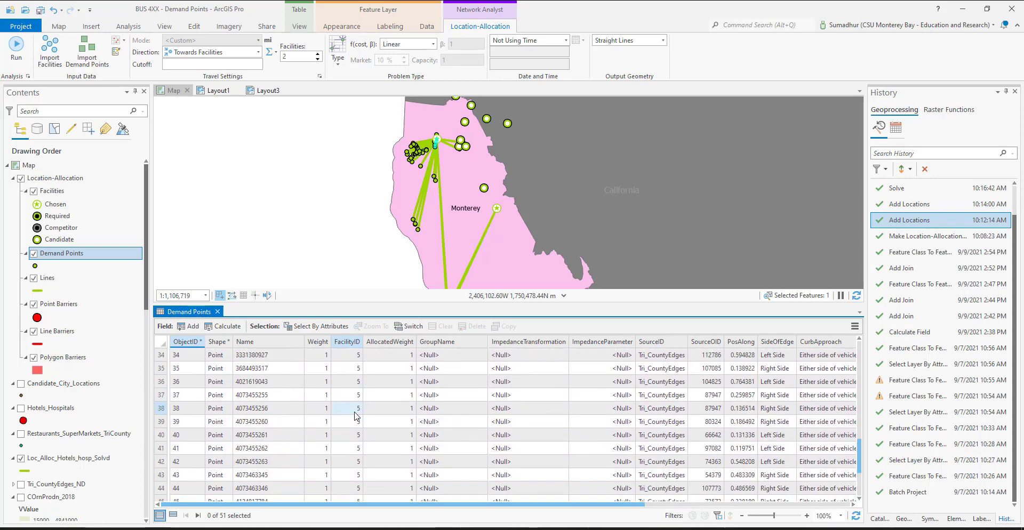
scroll(356, 416, "up", 1)
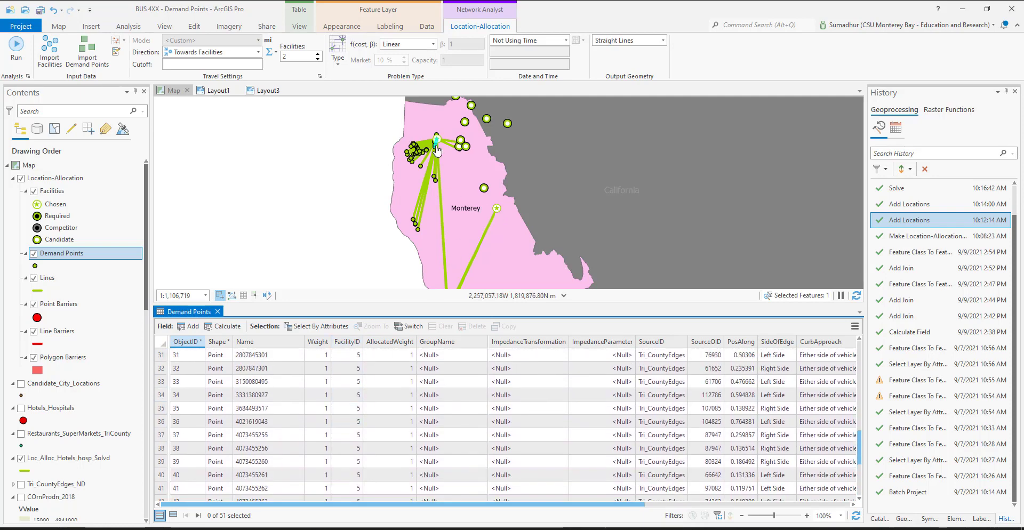
scroll(355, 385, "down", 3)
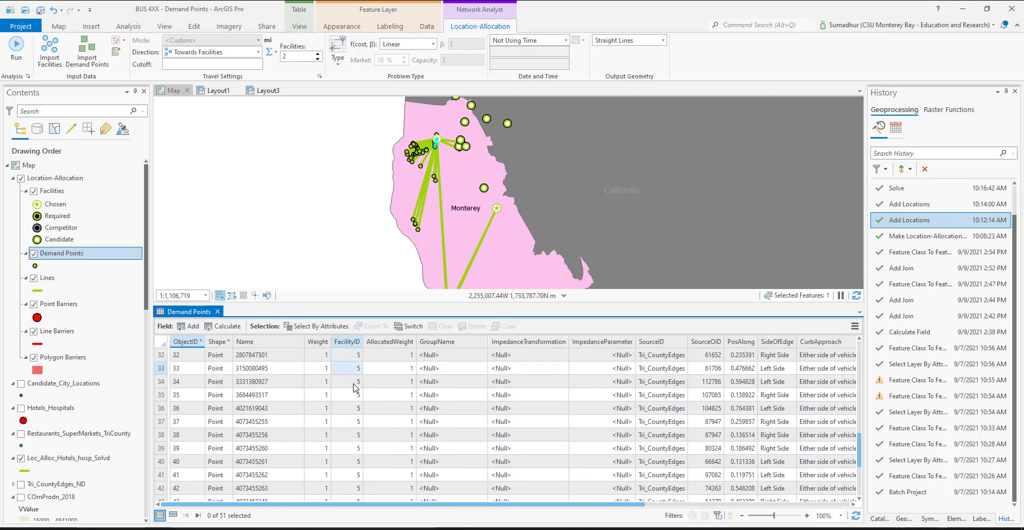
scroll(355, 388, "up", 12)
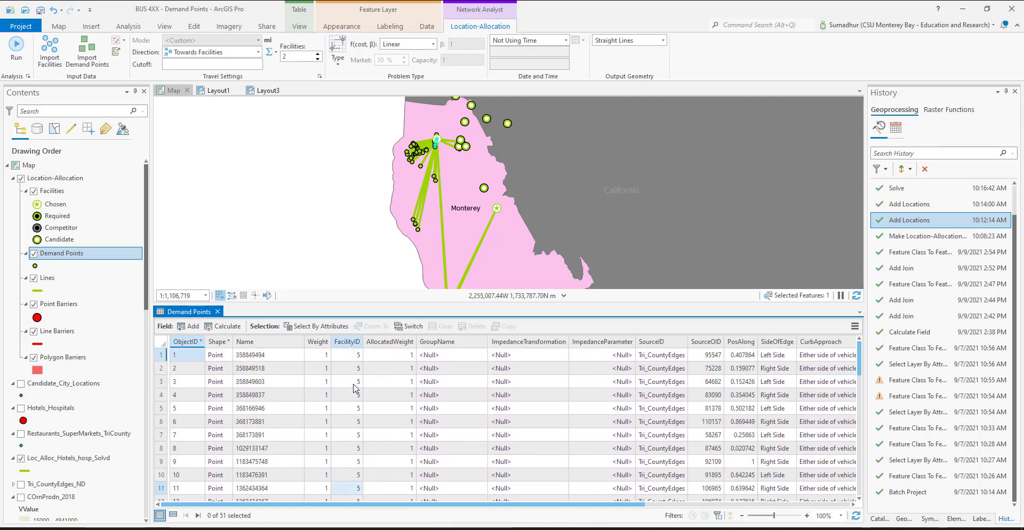
Examine the AllocatedWeight column across all records of the Demand Points table
right_click(386, 342)
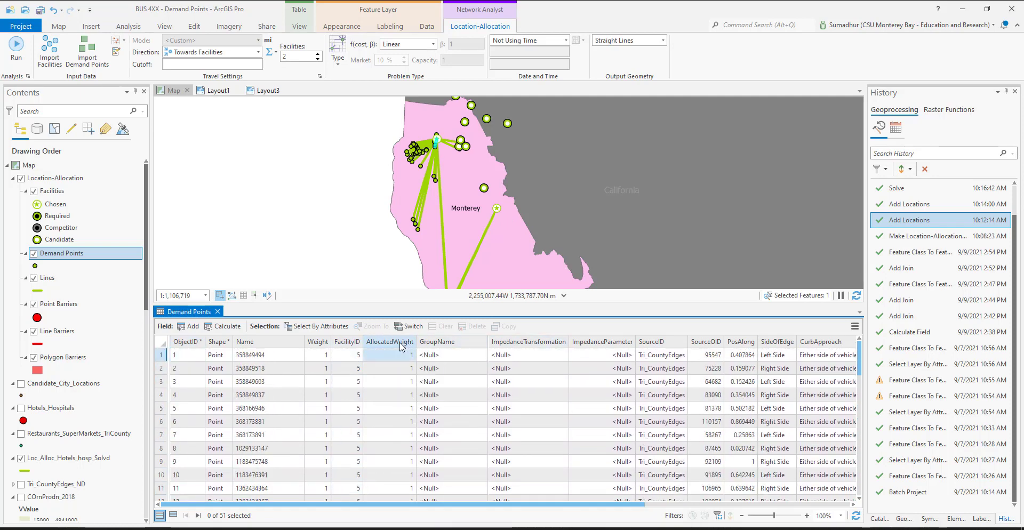
left_click(414, 345)
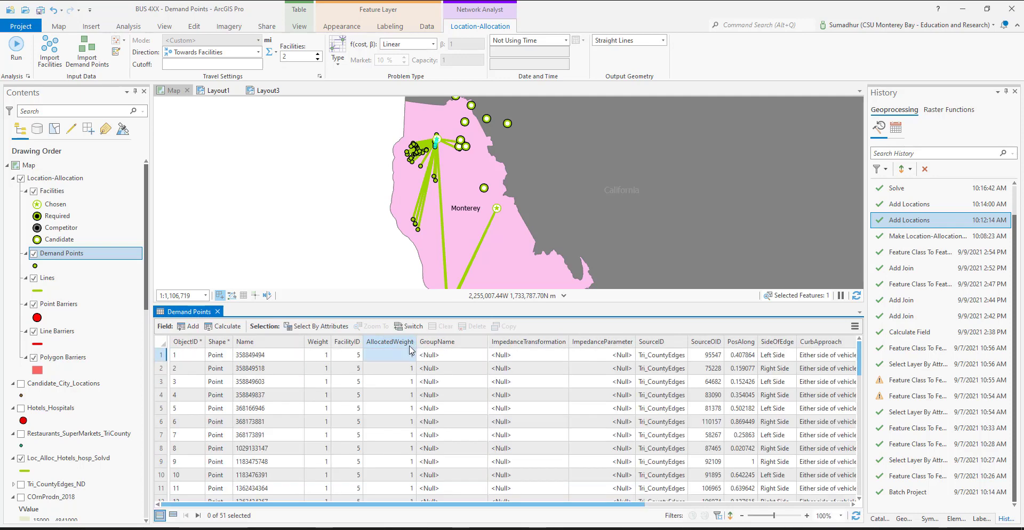
scroll(392, 377, "down", 2)
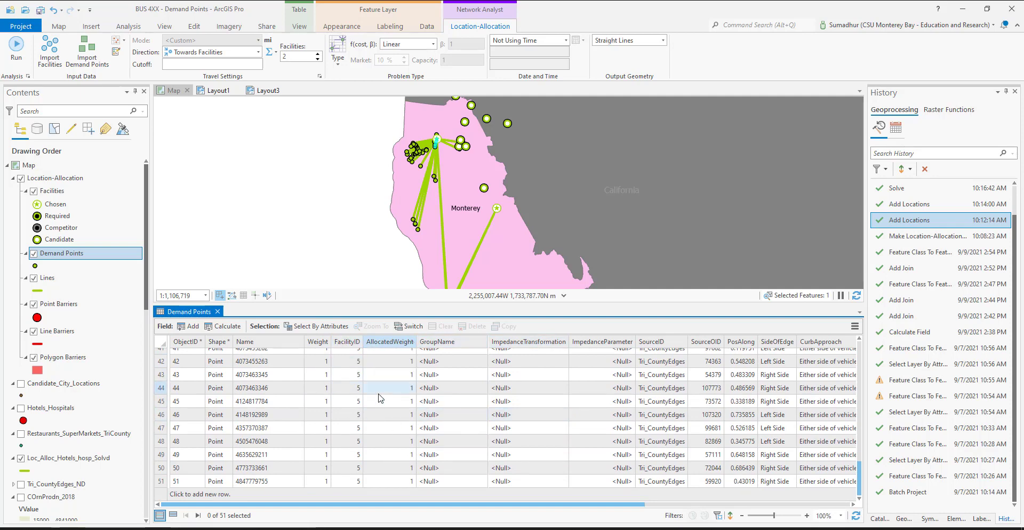
scroll(380, 397, "up", 13)
scroll(380, 398, "down", 13)
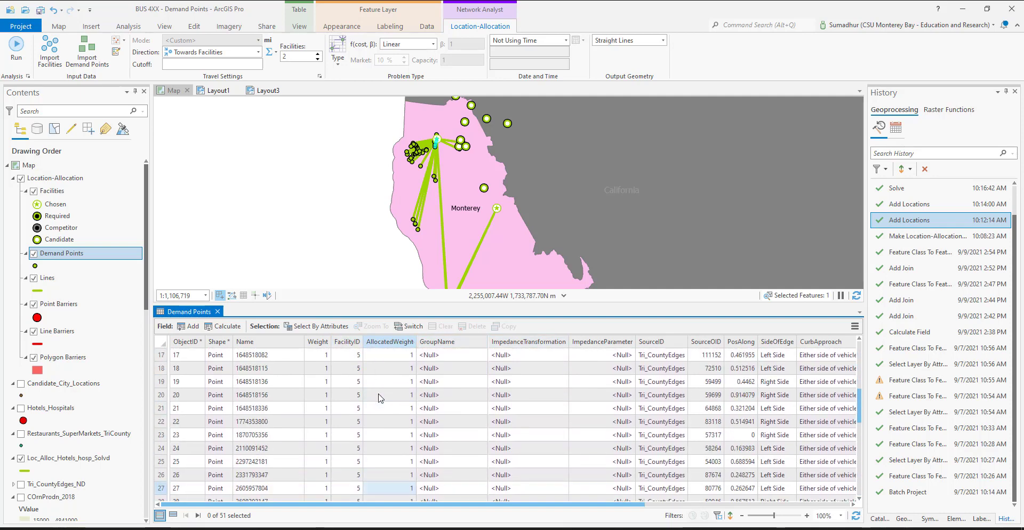
left_click(621, 432)
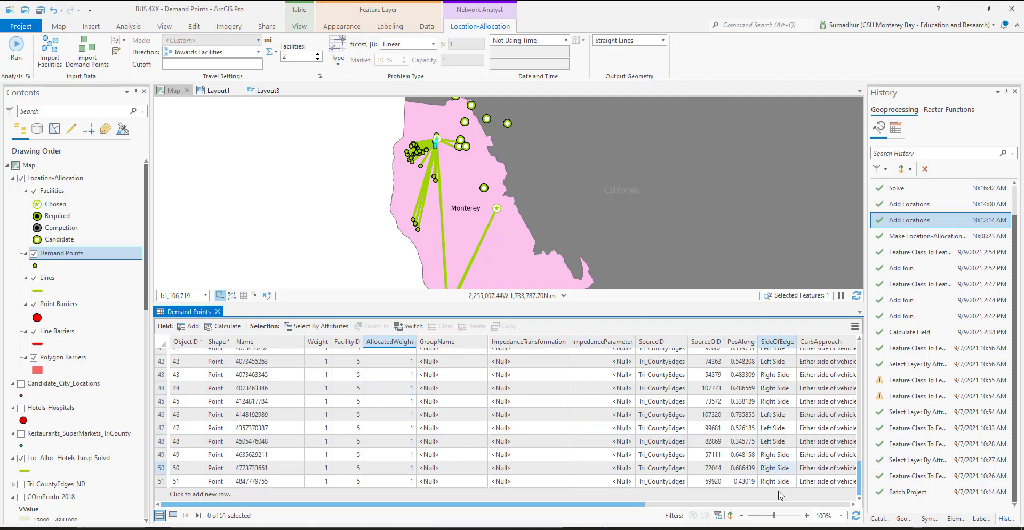
left_click_drag(527, 507, 478, 507)
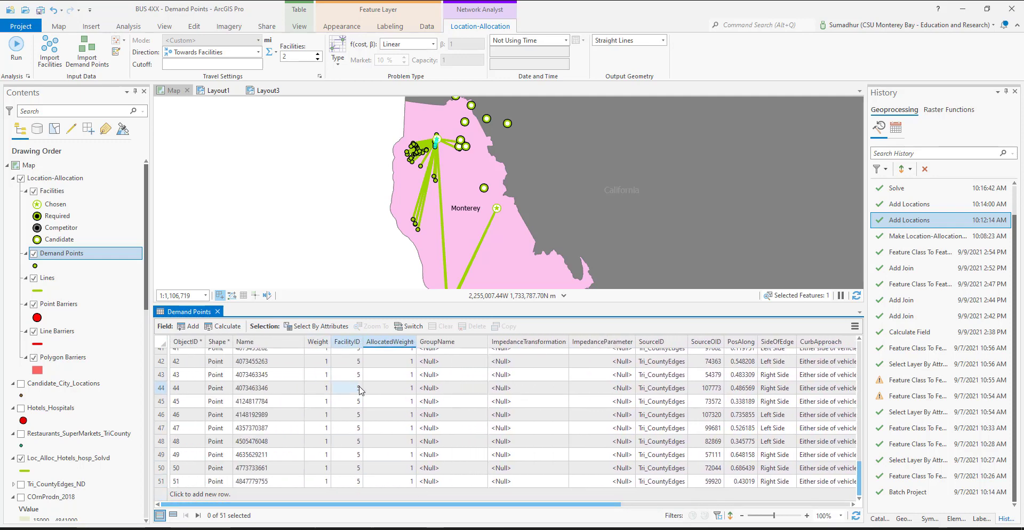
scroll(361, 391, "up", 5)
scroll(362, 391, "up", 8)
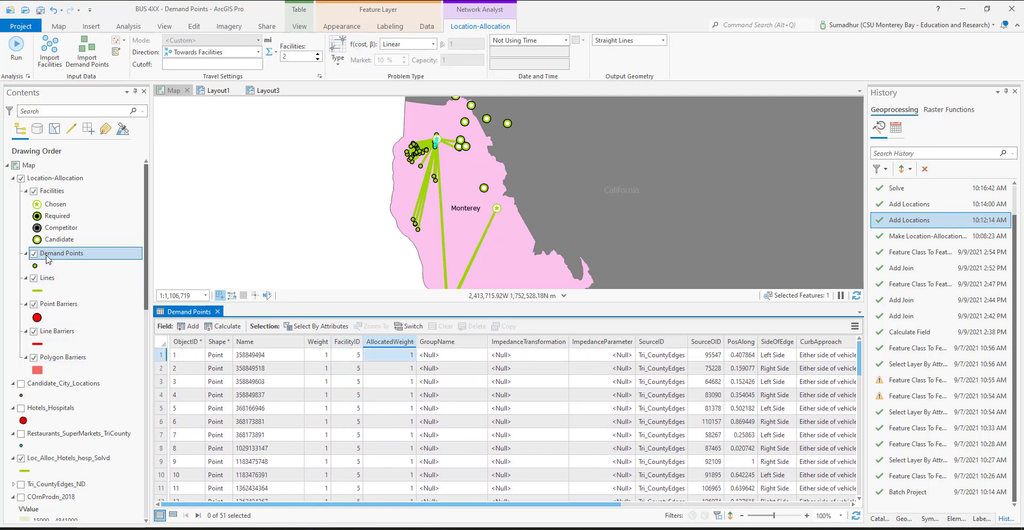
left_click(49, 279)
right_click(49, 280)
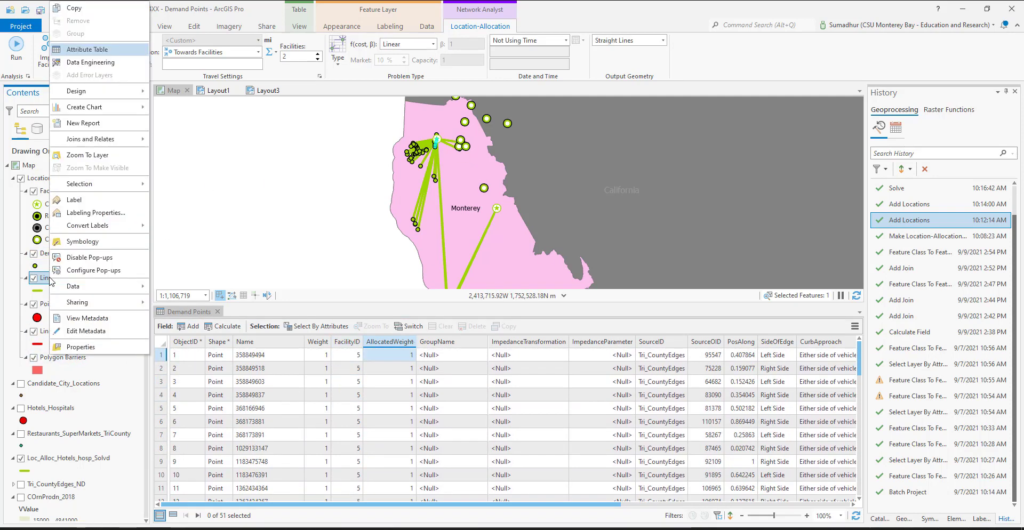
mouse_move(142, 290)
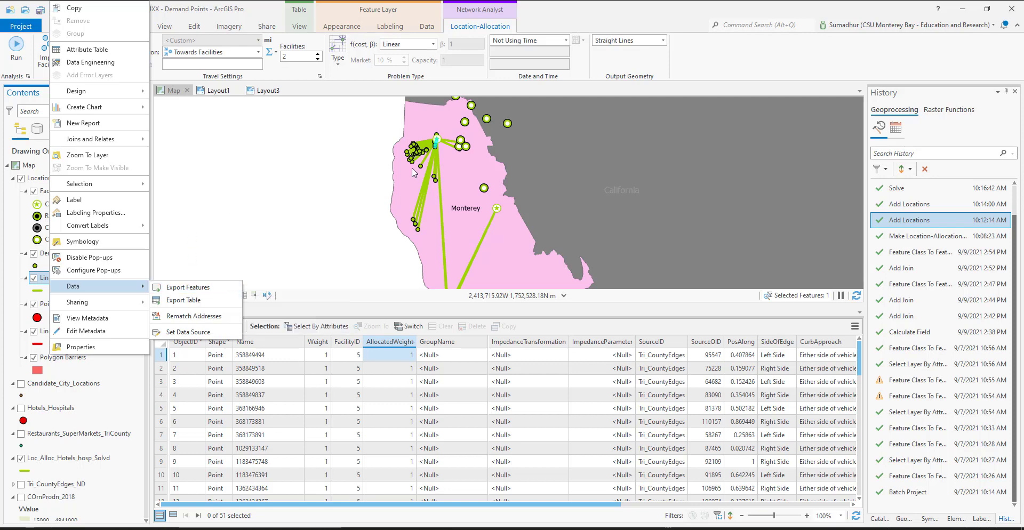
left_click(826, 62)
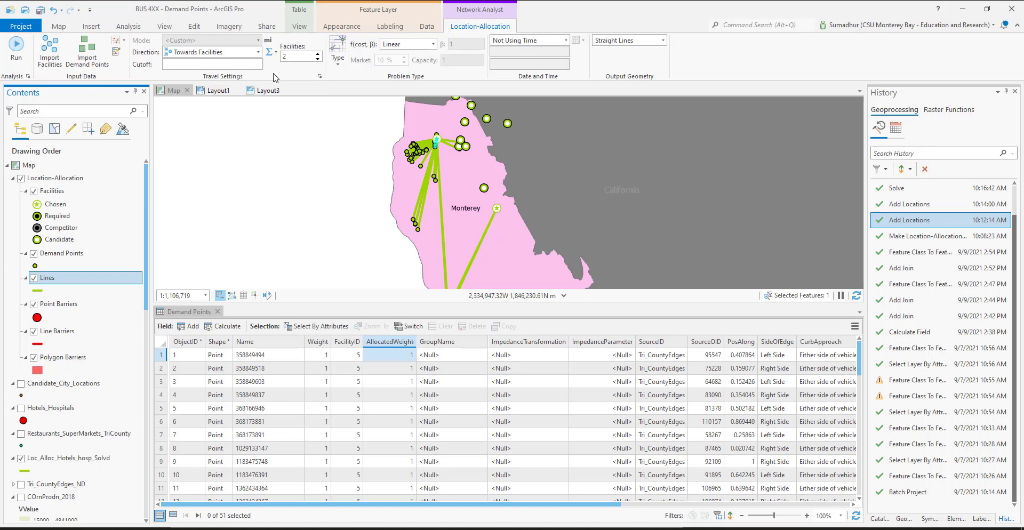
Set the number of facilities to find to 1 and run the location-allocation analysis again
left_click(318, 54)
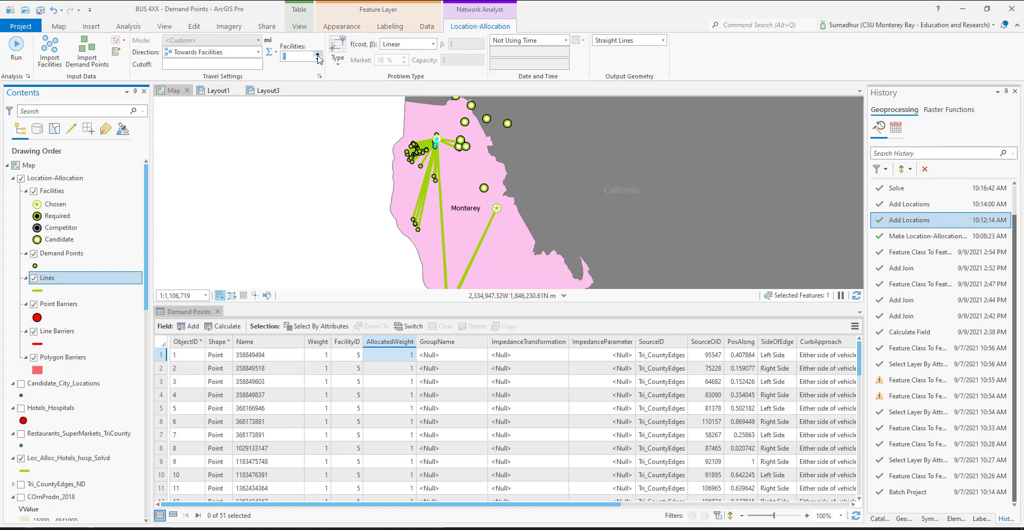
left_click(318, 59)
left_click(27, 47)
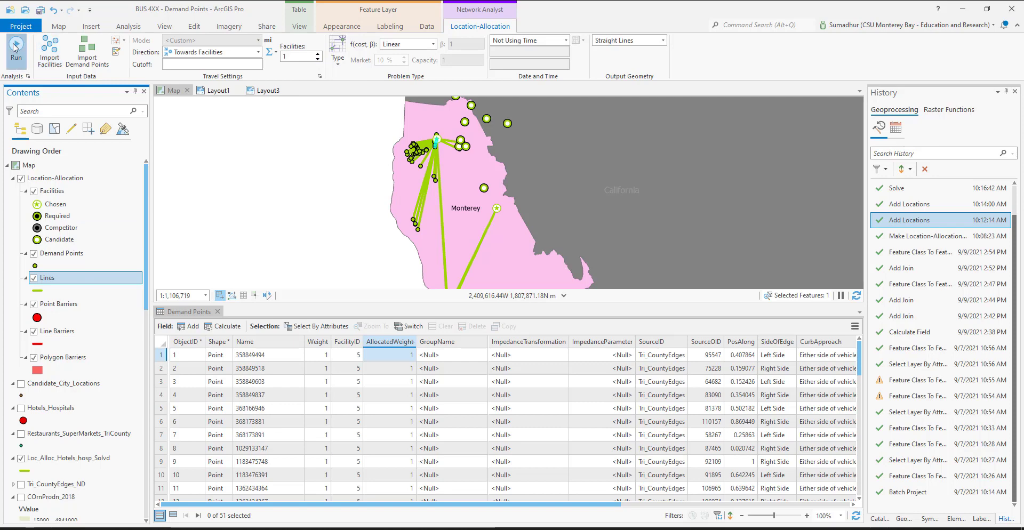
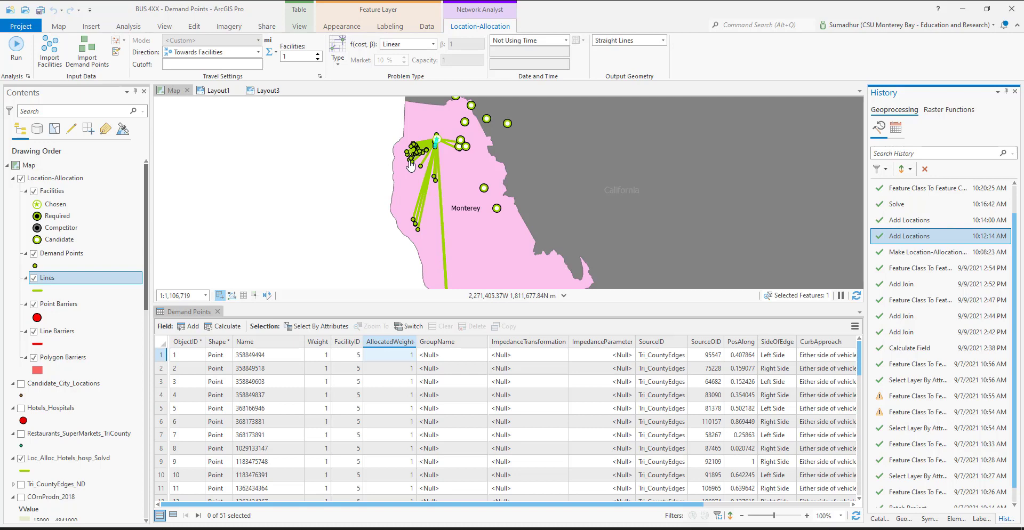
Examine the allocation lines and facilities around Monterey on the map and close the Demand Points attribute table
scroll(411, 166, "up", 5)
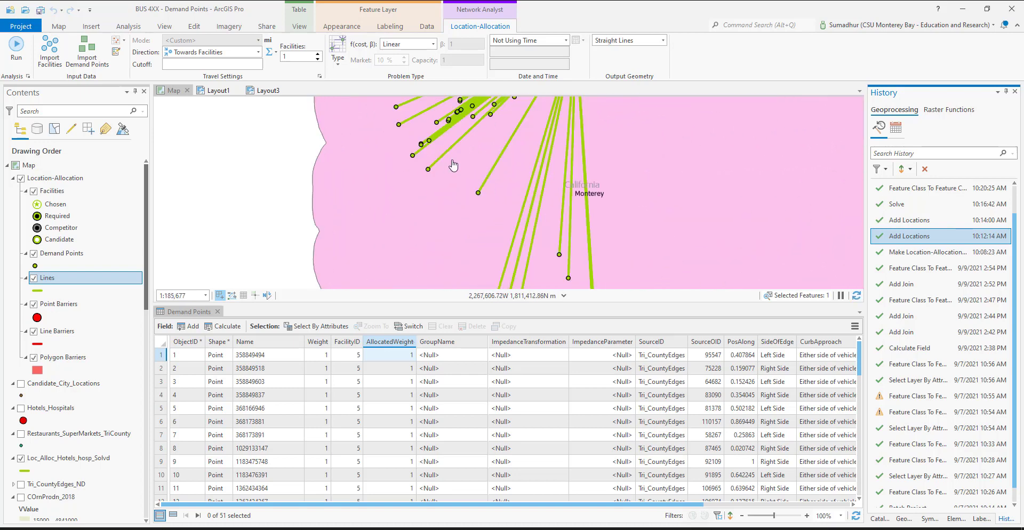
left_click_drag(538, 145, 527, 199)
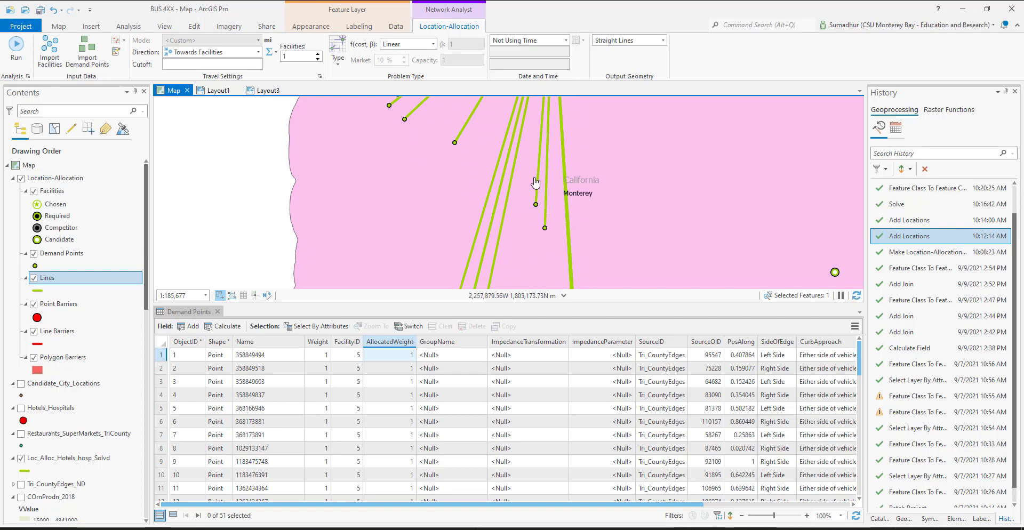
scroll(536, 183, "down", 4)
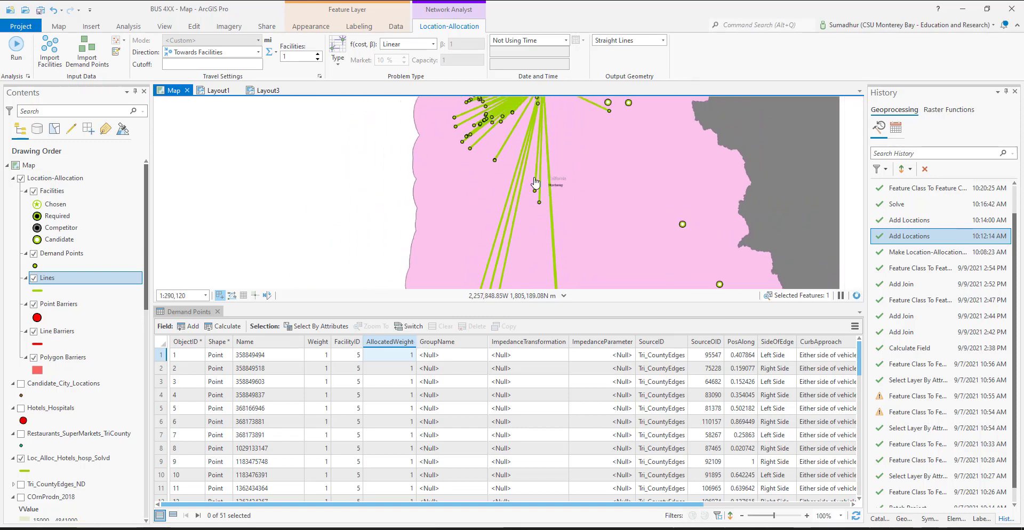
left_click_drag(548, 149, 483, 151)
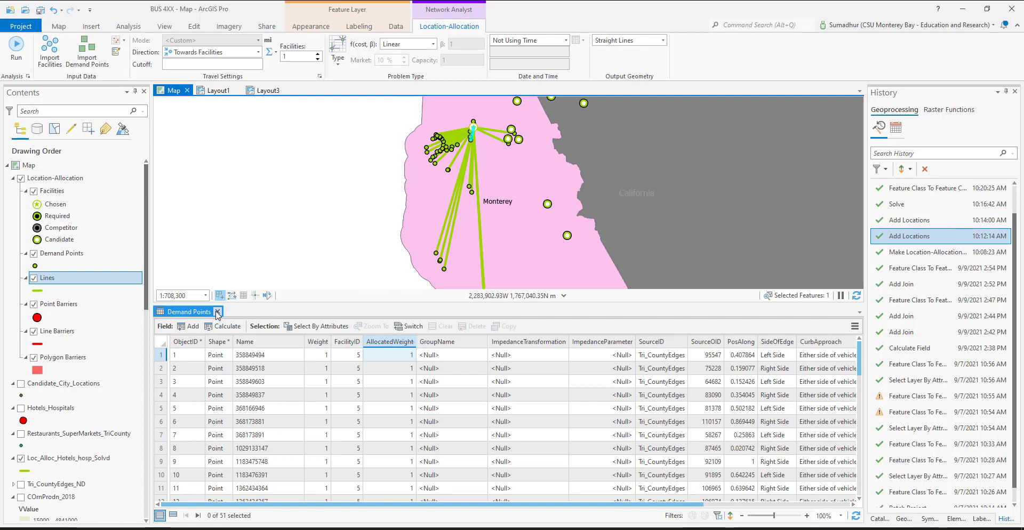
left_click(218, 312)
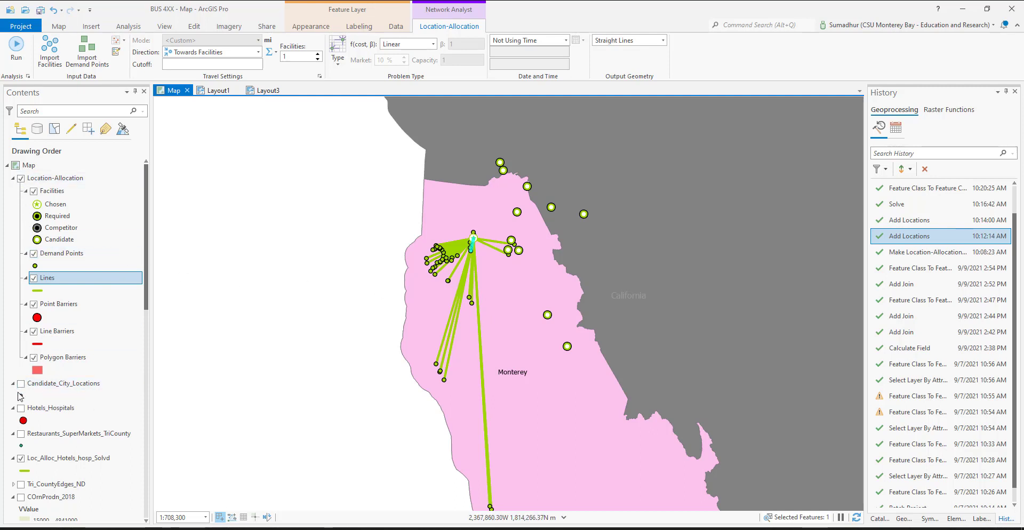
Turn on the tl_2020_us_county layer so the map displays all county boundaries
scroll(13, 454, "down", 5)
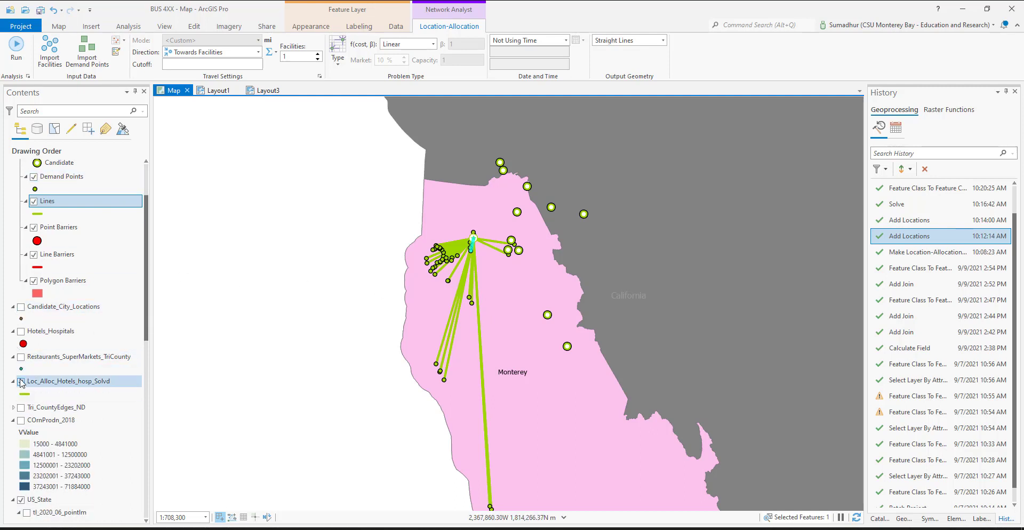
scroll(22, 383, "down", 5)
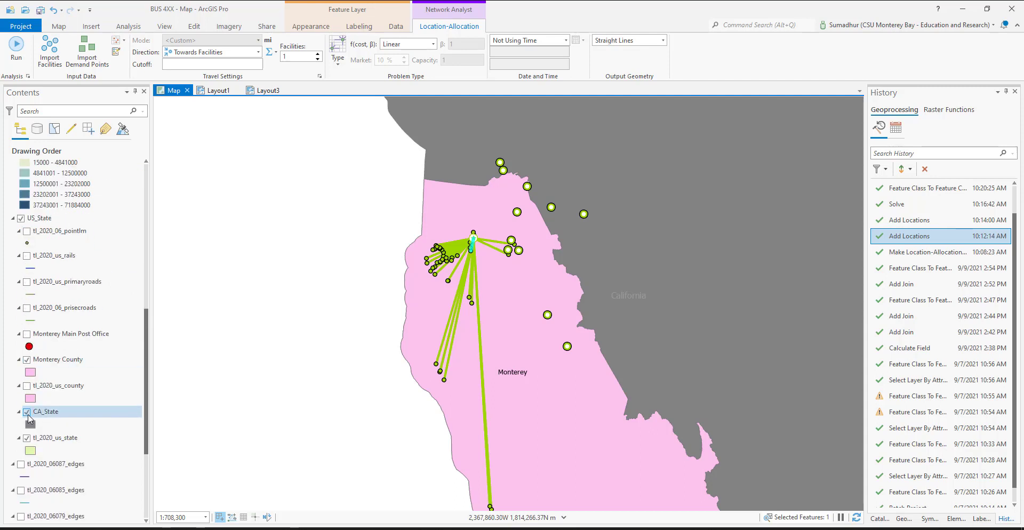
left_click(27, 386)
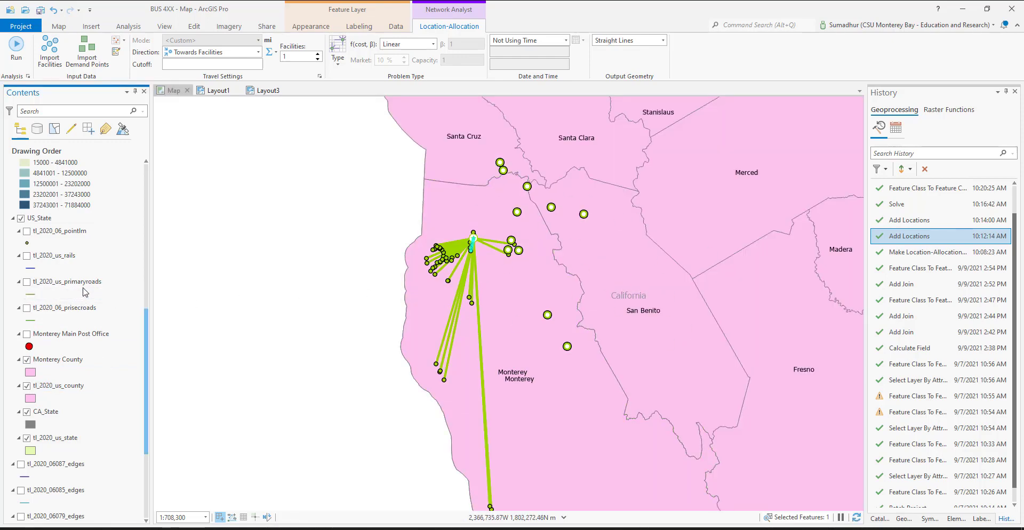
scroll(85, 292, "up", 10)
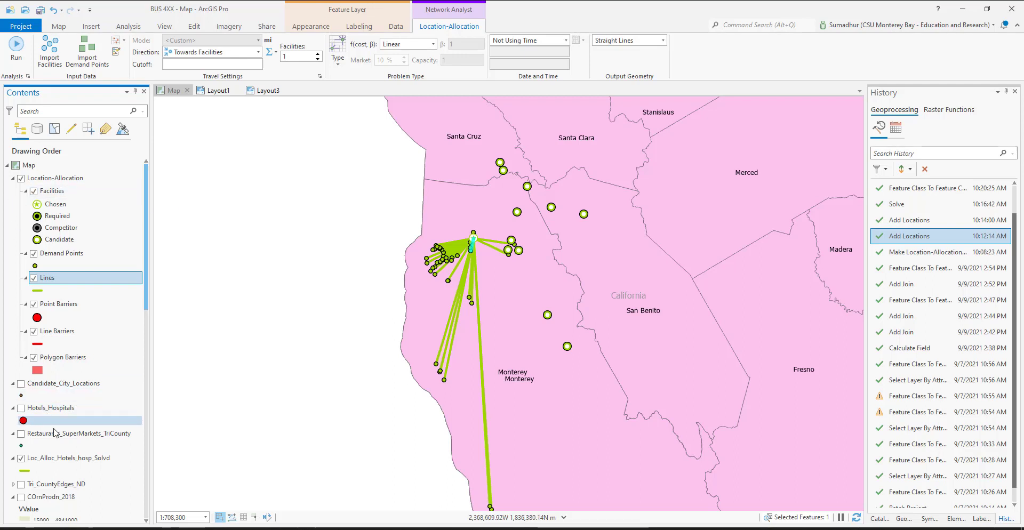
scroll(57, 430, "down", 2)
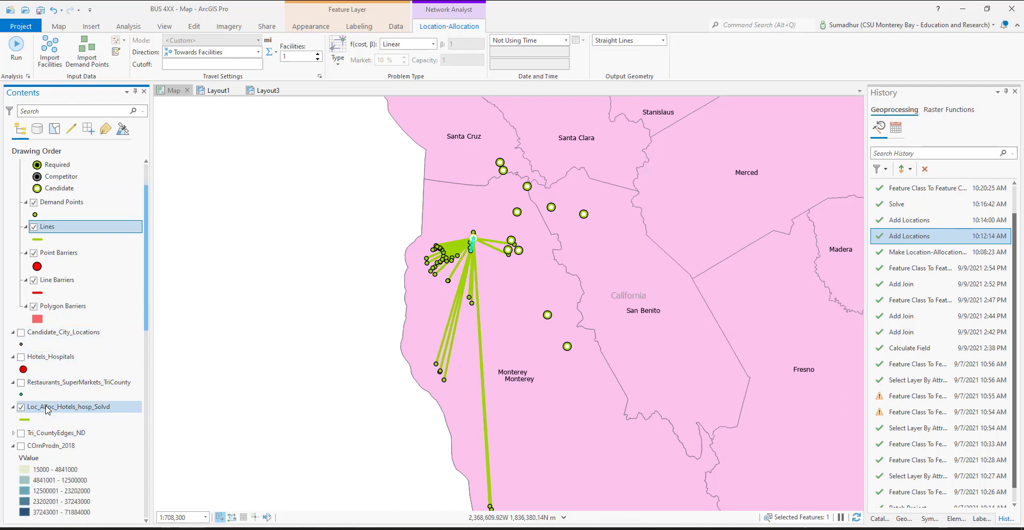
scroll(115, 205, "up", 2)
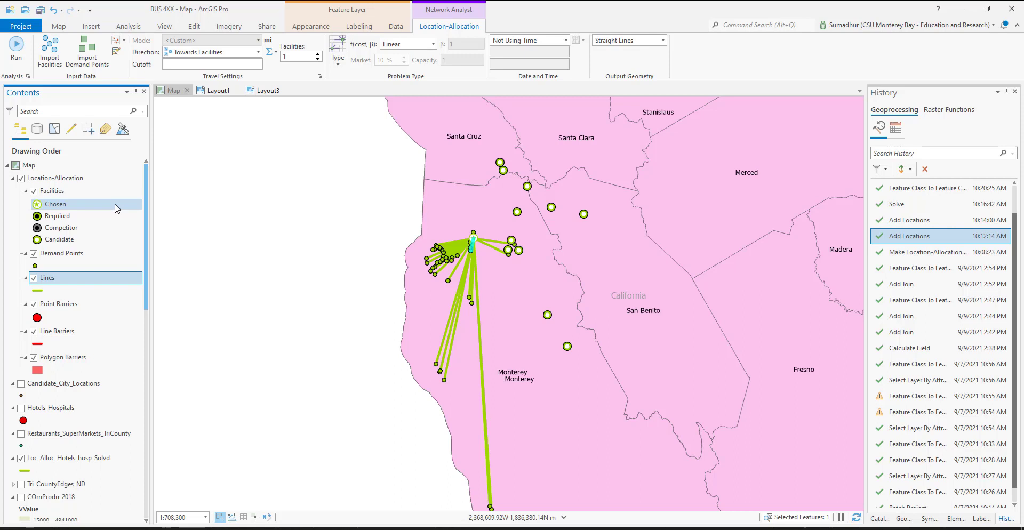
In Layout3, fit the page width in the view and zoom the selected map frame to the selected line
left_click(269, 91)
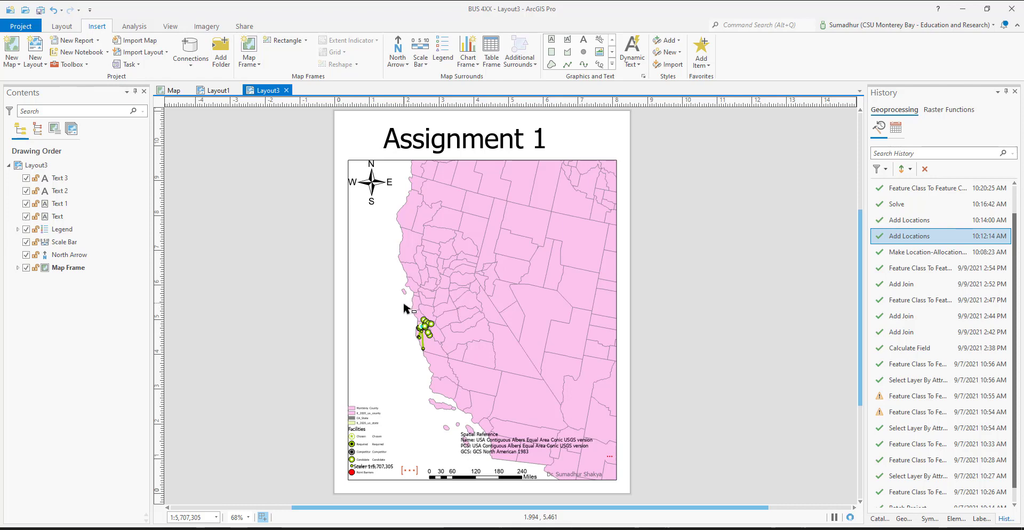
left_click(463, 364)
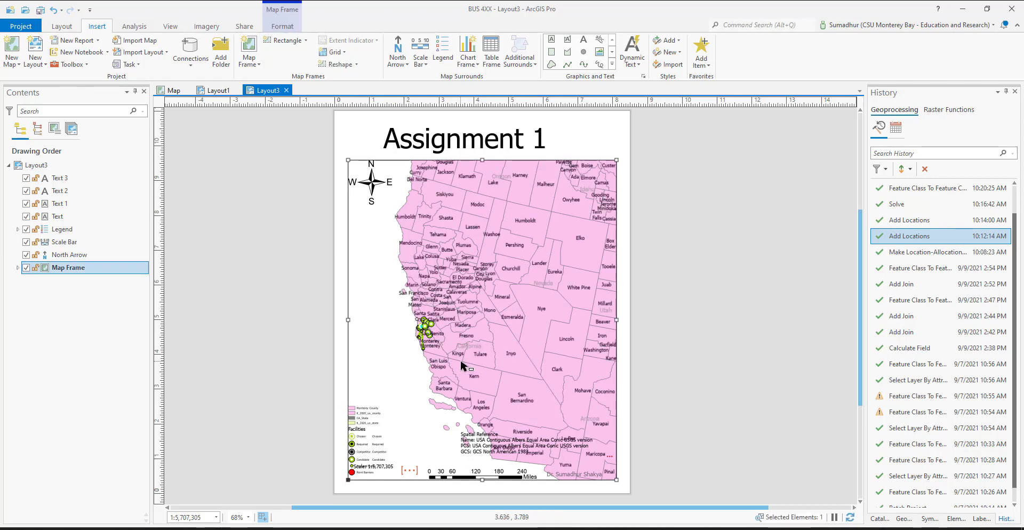
left_click(61, 26)
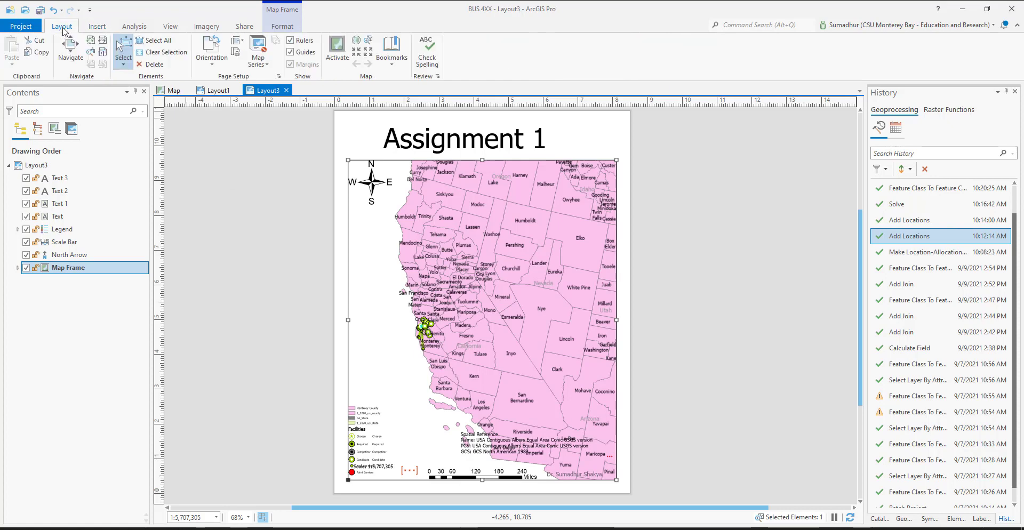
left_click(88, 51)
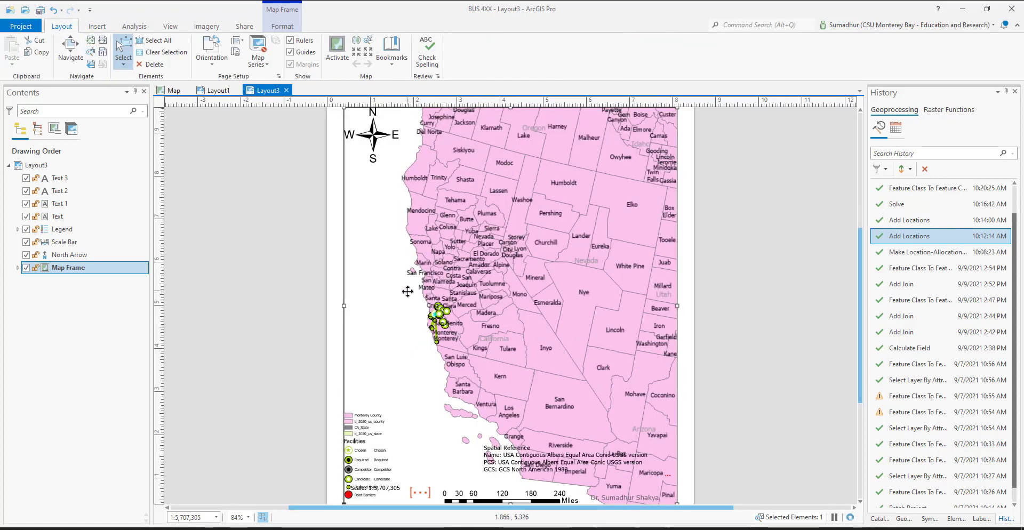
left_click(91, 46)
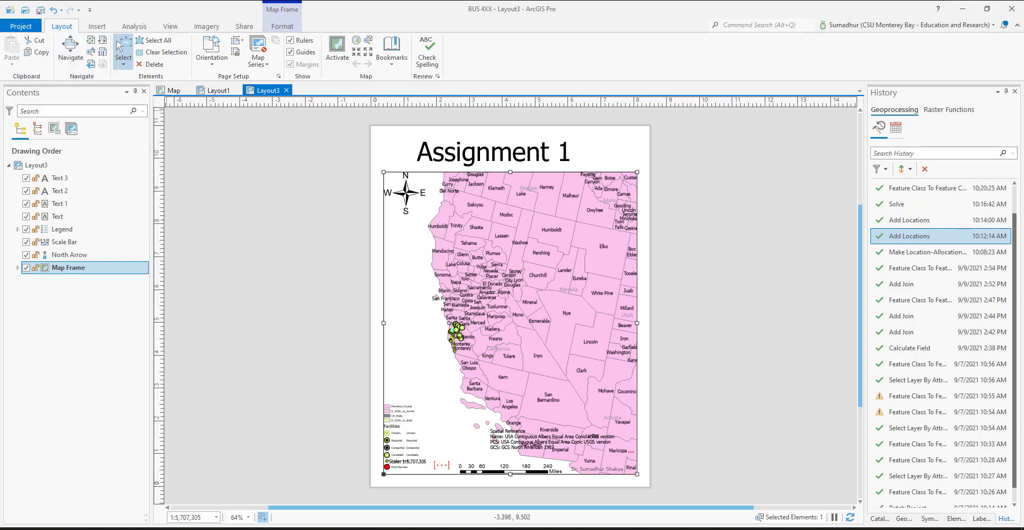
left_click(91, 52)
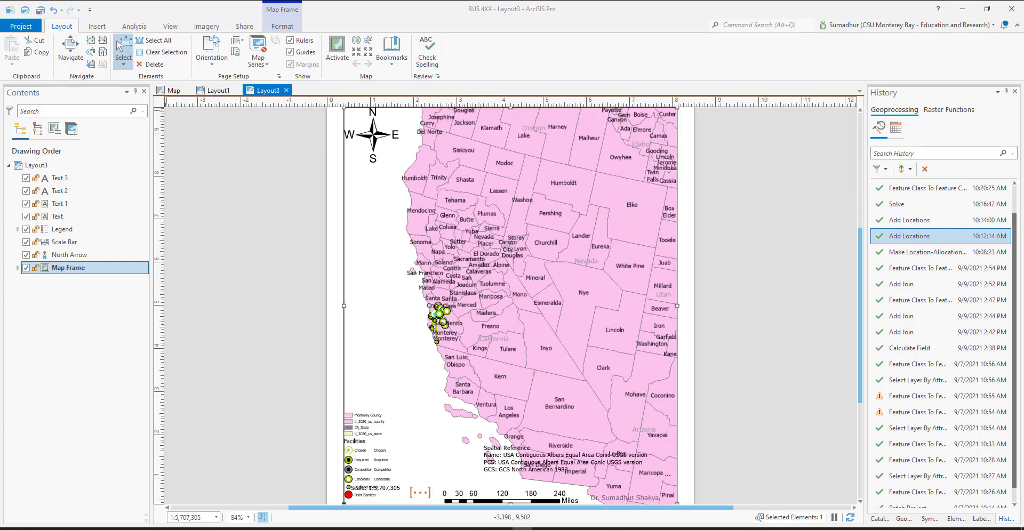
left_click(368, 41)
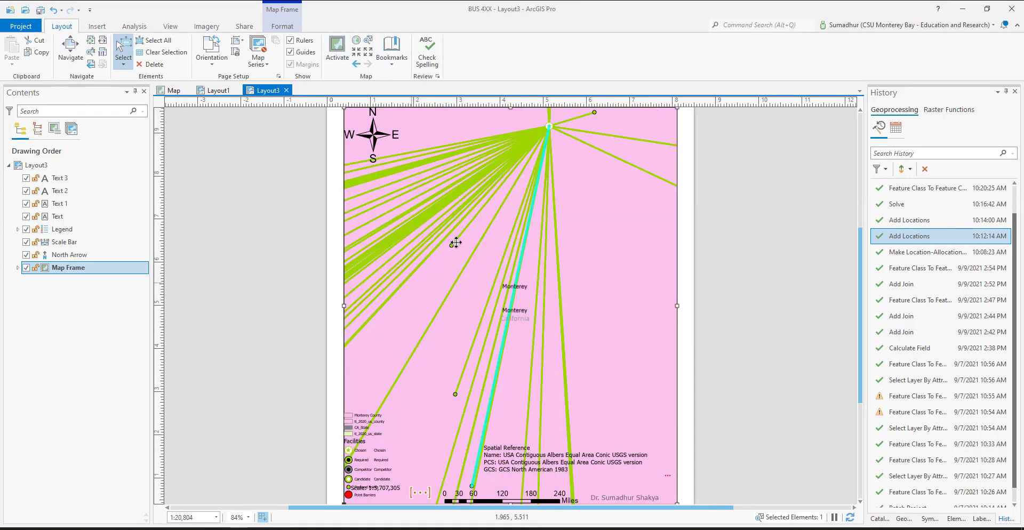
Zoom Layout3's map frame out to a scale of 1:185,491 around the allocation lines
left_click(368, 52)
left_click(369, 53)
left_click(369, 52)
left_click(369, 53)
left_click(369, 53)
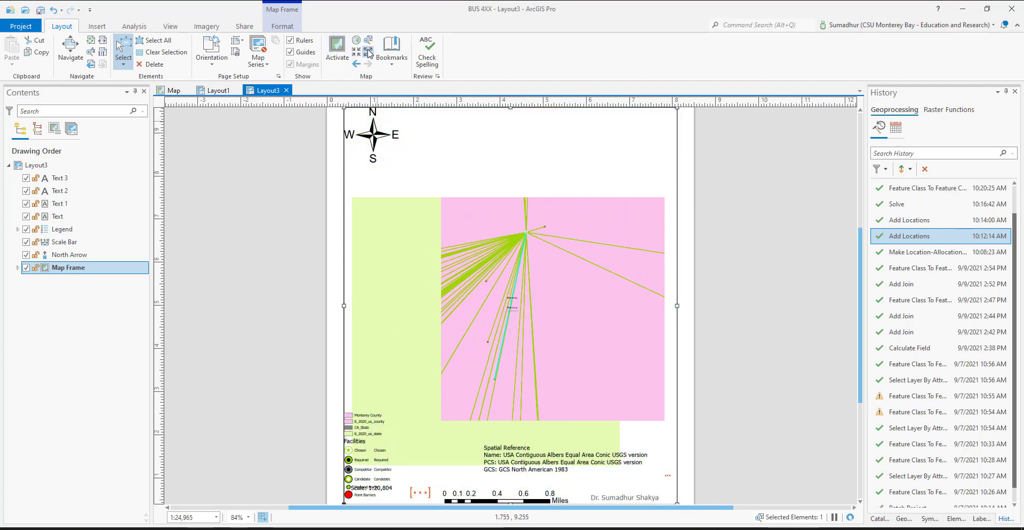
left_click(368, 52)
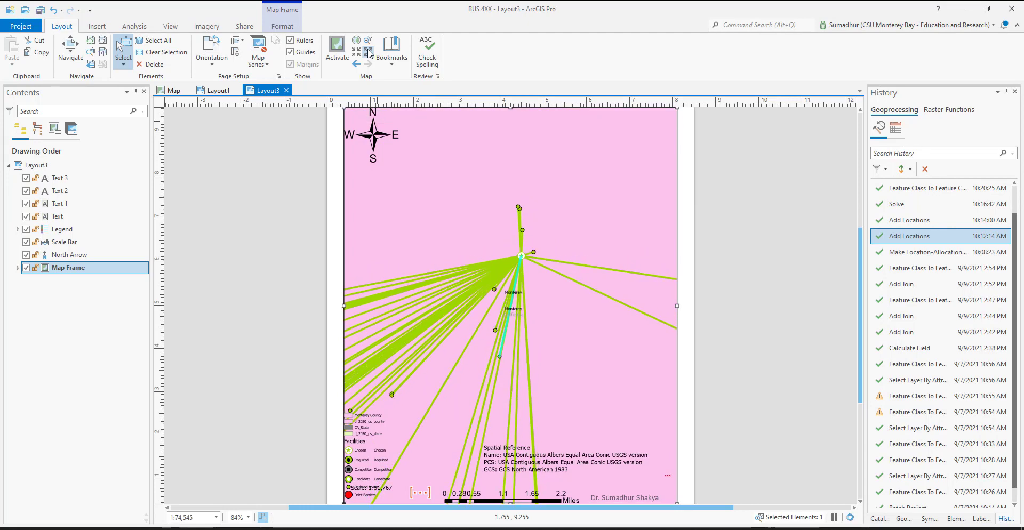
left_click(368, 51)
left_click(368, 52)
left_click(368, 52)
left_click(368, 52)
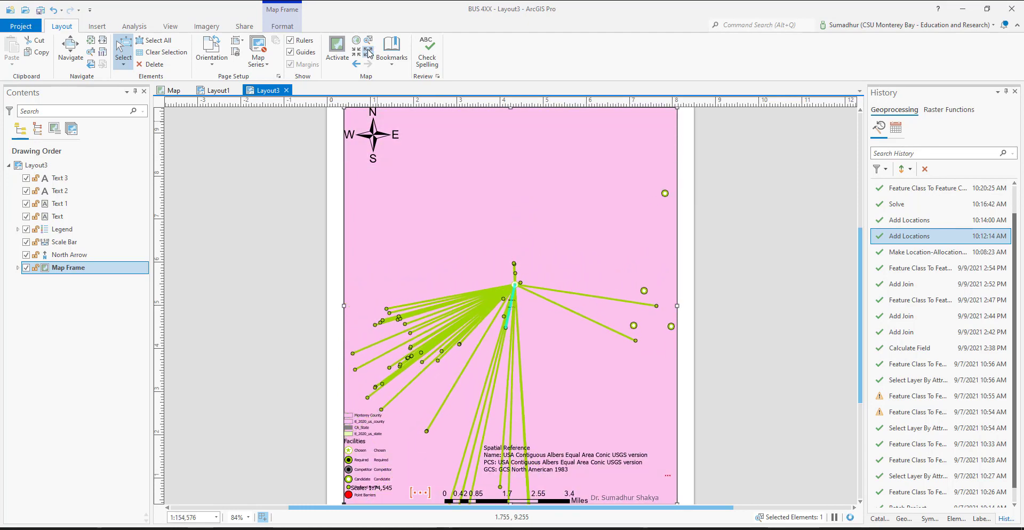
left_click(368, 51)
left_click(368, 52)
left_click(368, 51)
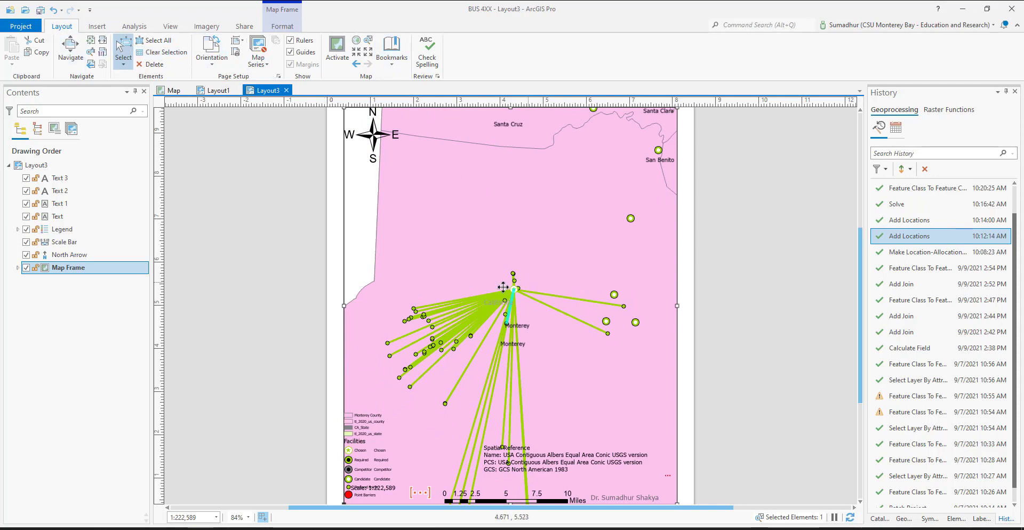
left_click(357, 51)
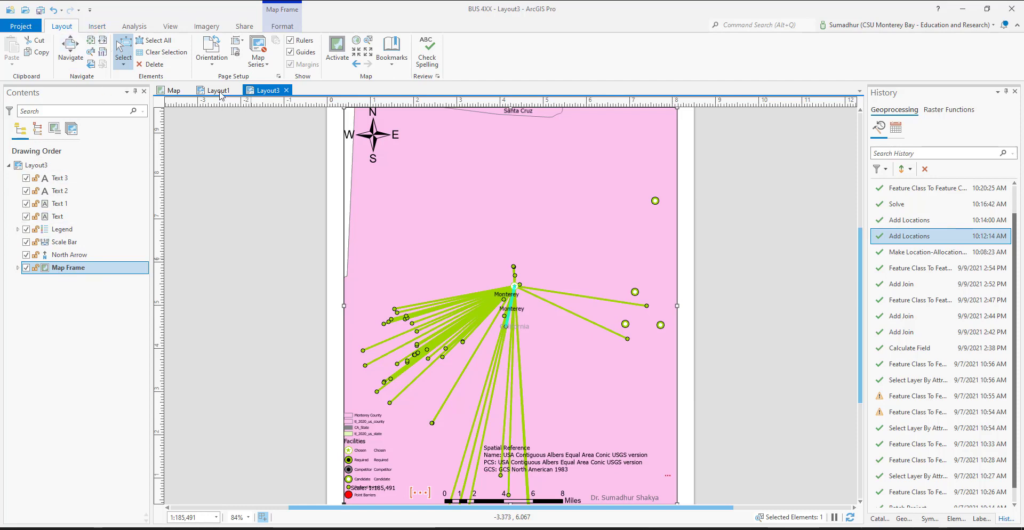
Open the Lines attribute table in the map, clear the feature selection, and close the table
left_click(172, 90)
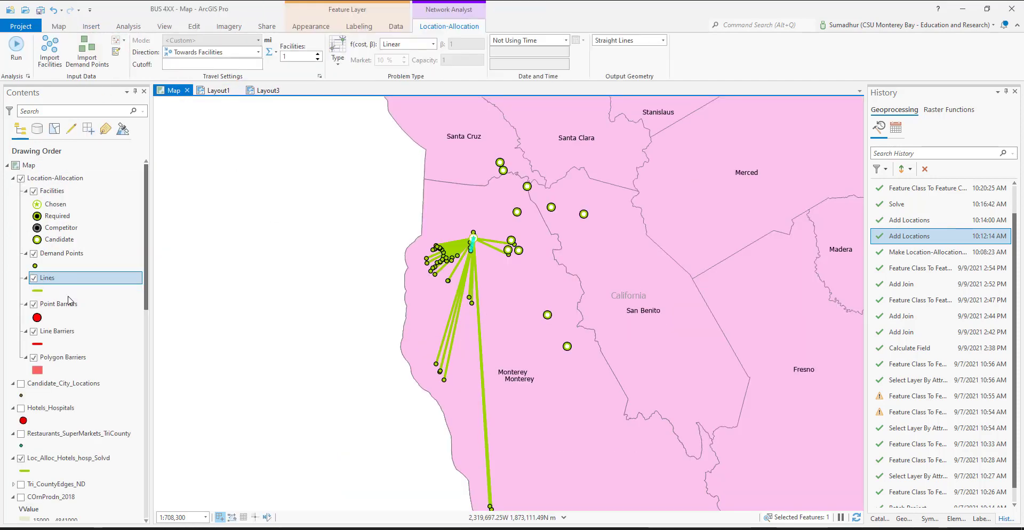
right_click(51, 274)
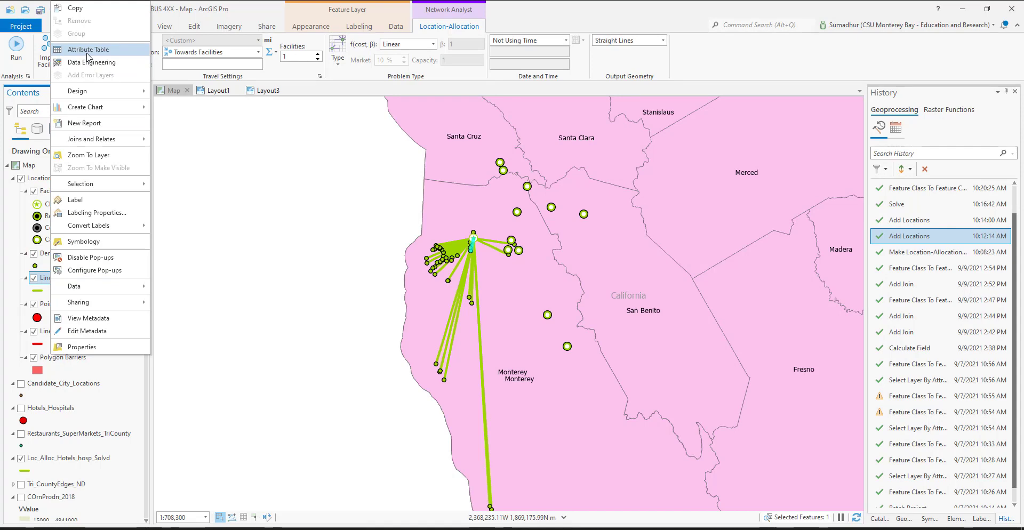
left_click(88, 54)
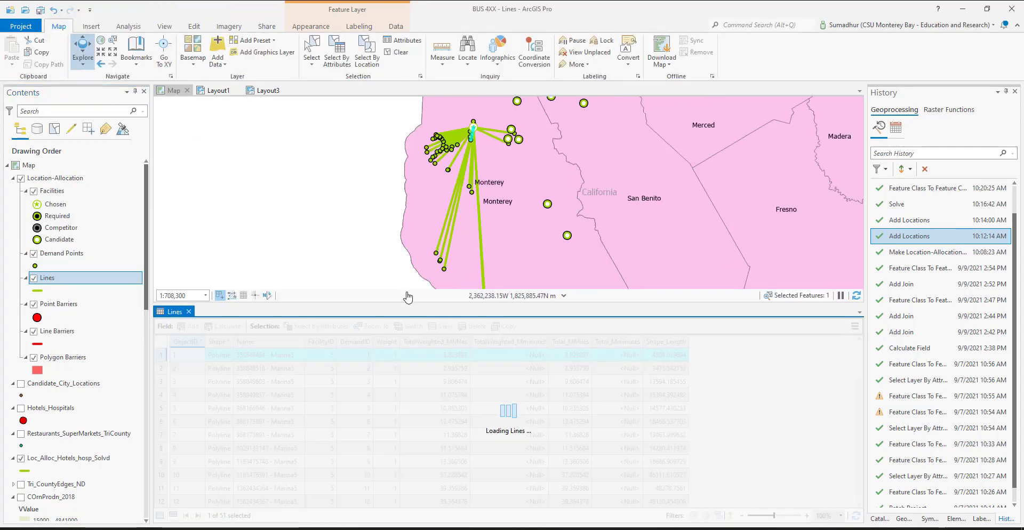
left_click(62, 28)
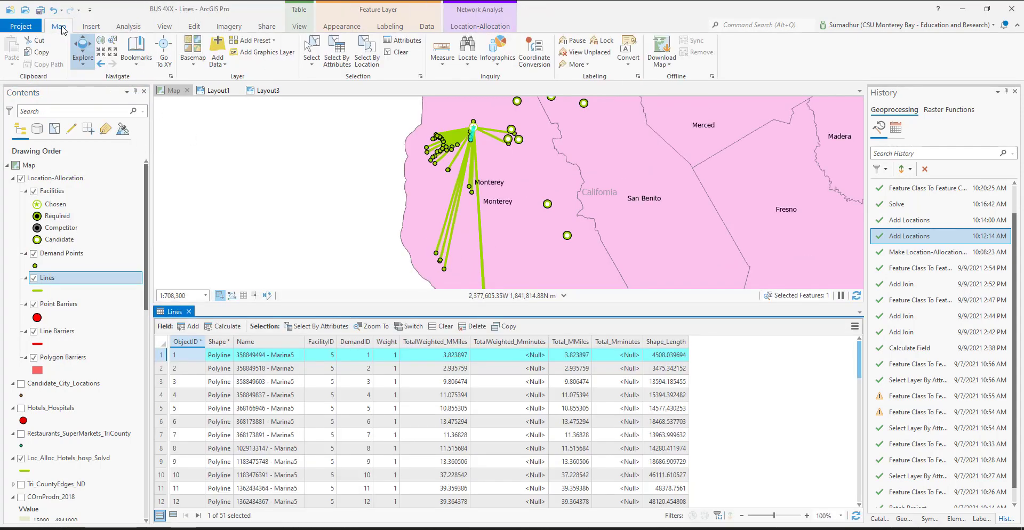
left_click(398, 55)
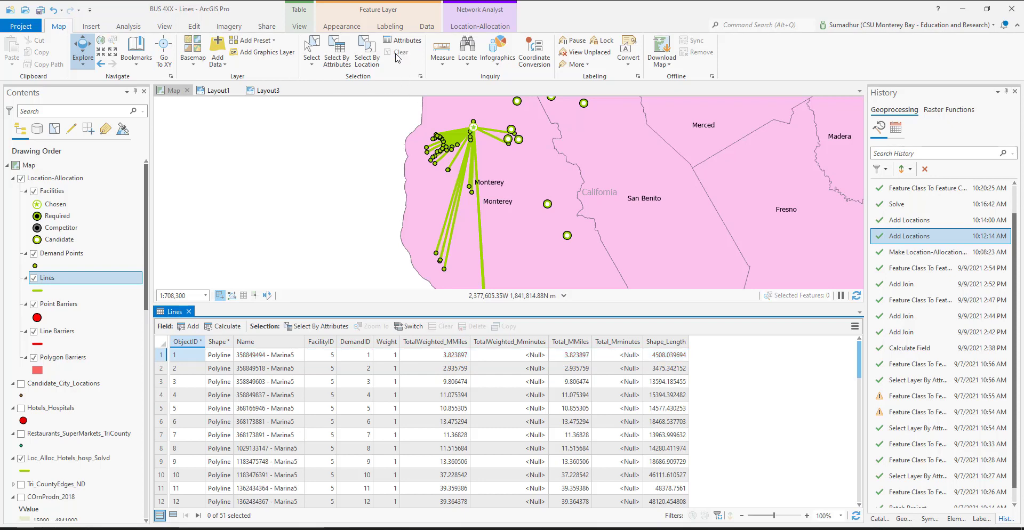
left_click(312, 59)
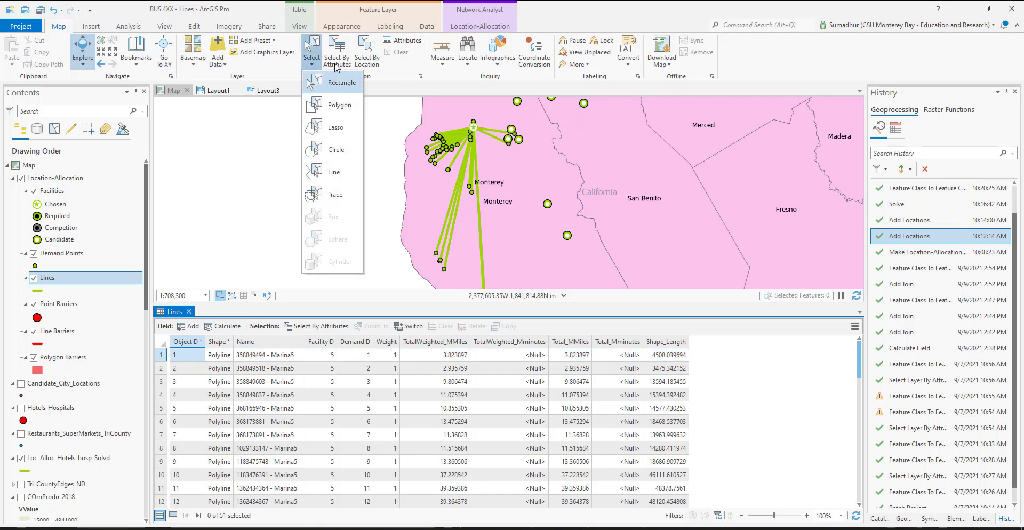
left_click(344, 11)
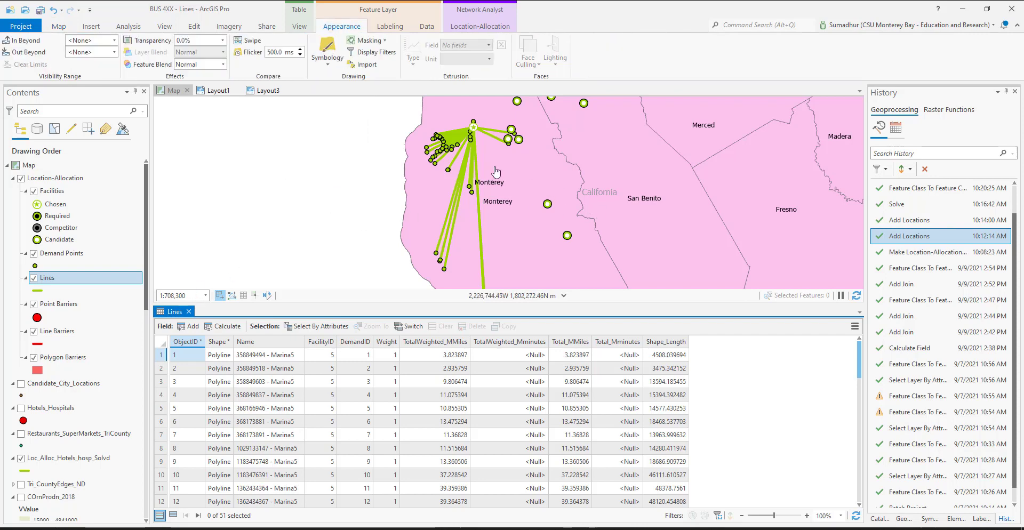
left_click(189, 311)
Check the cleared selection in Layout3 and turn on the Tri_CountyEdges_ND network layer in the map
left_click(263, 92)
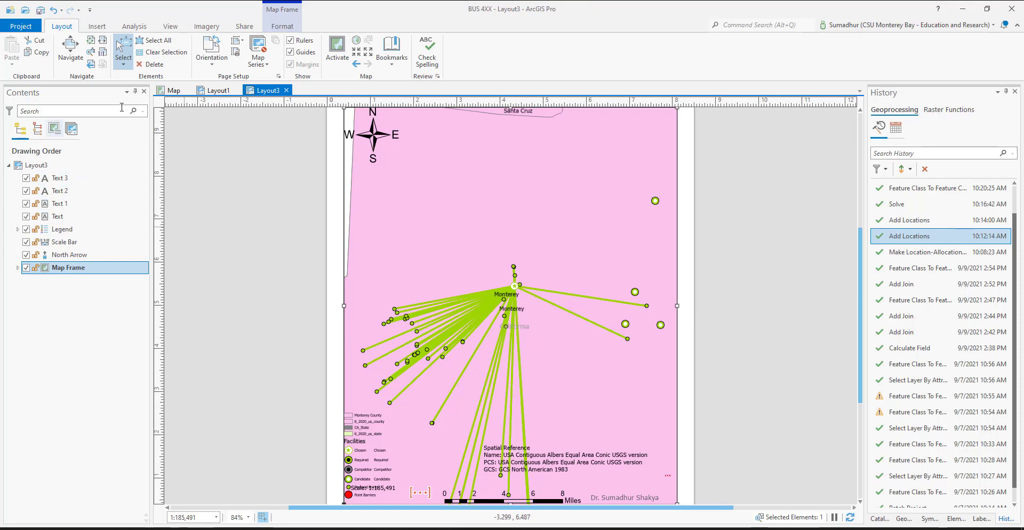
left_click(175, 91)
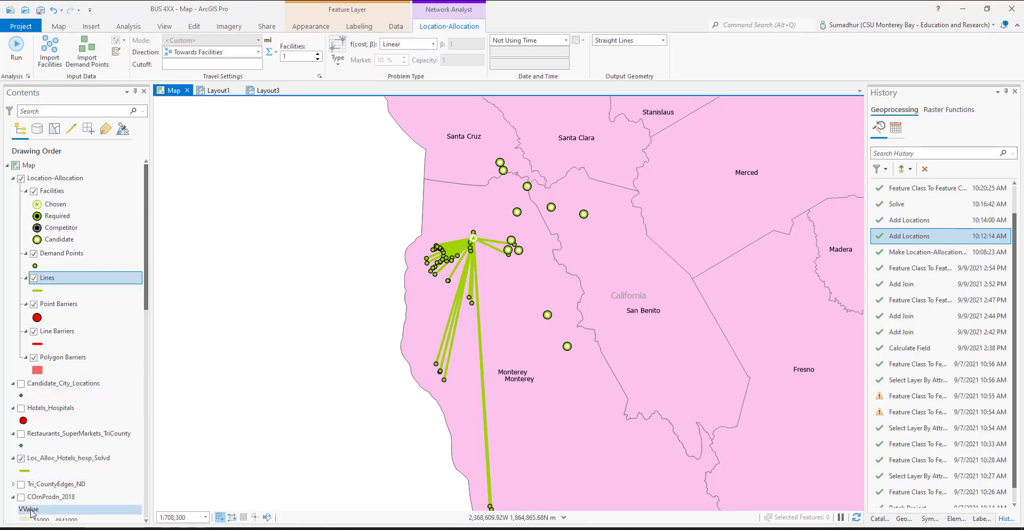
left_click(21, 485)
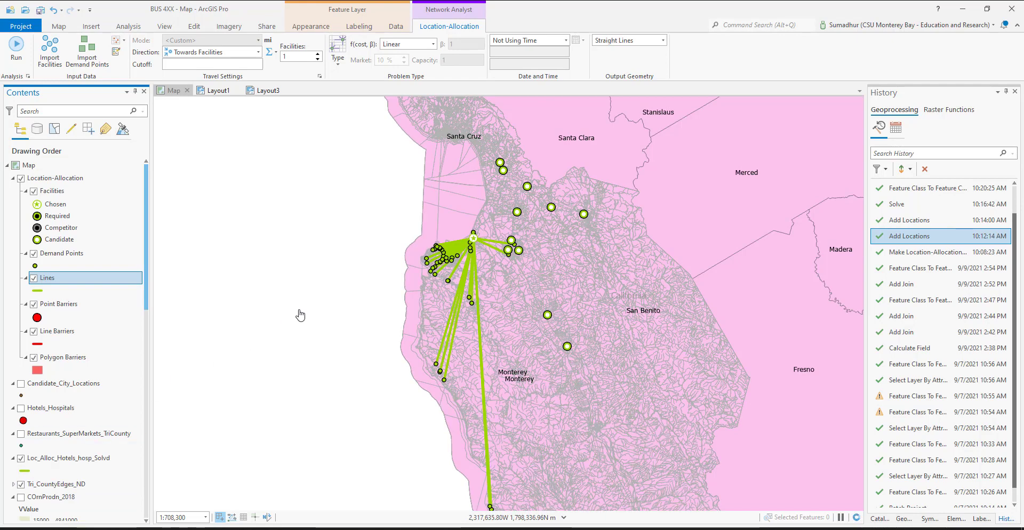
Return to Layout3 and open the Spatial Reference dynamic text to inspect its contents without changing it
left_click(264, 91)
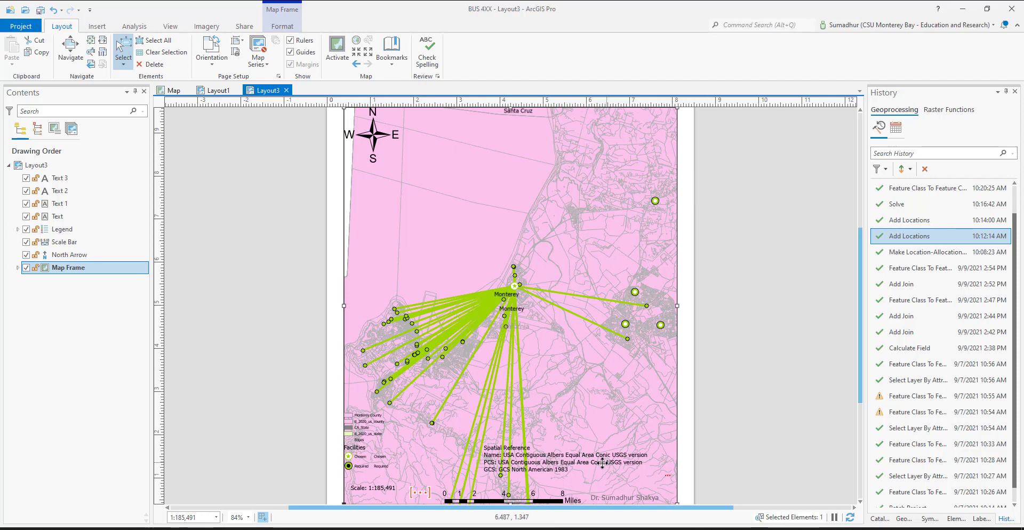
double_click(551, 463)
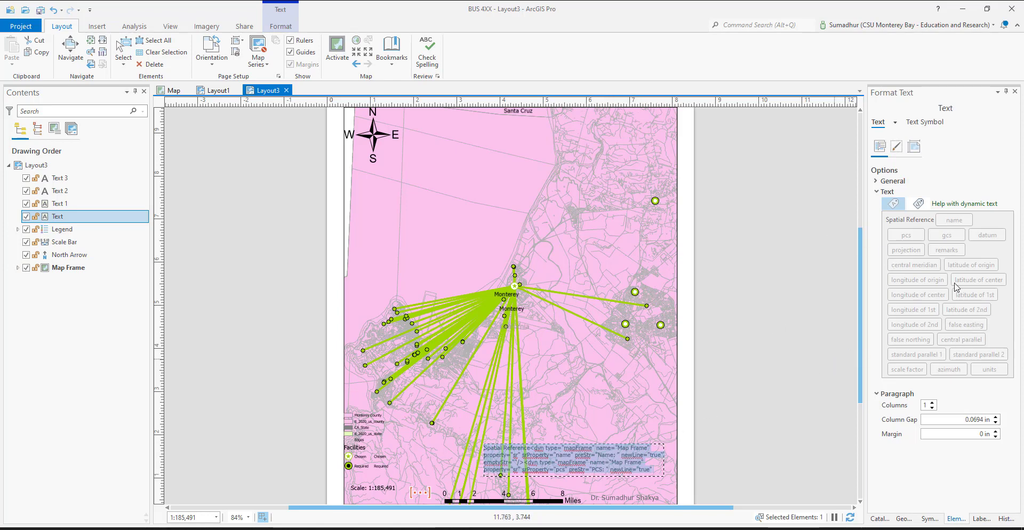
left_click(578, 456)
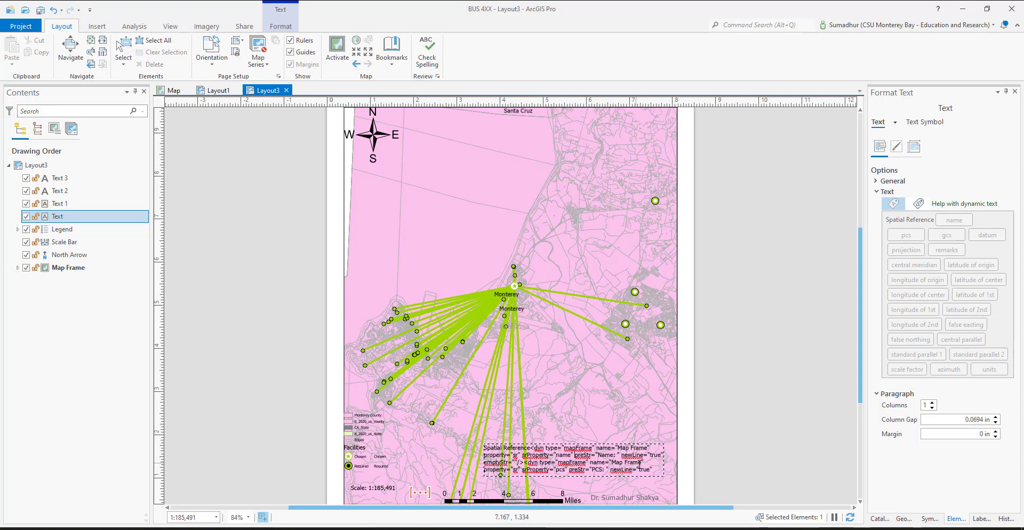
key("Escape")
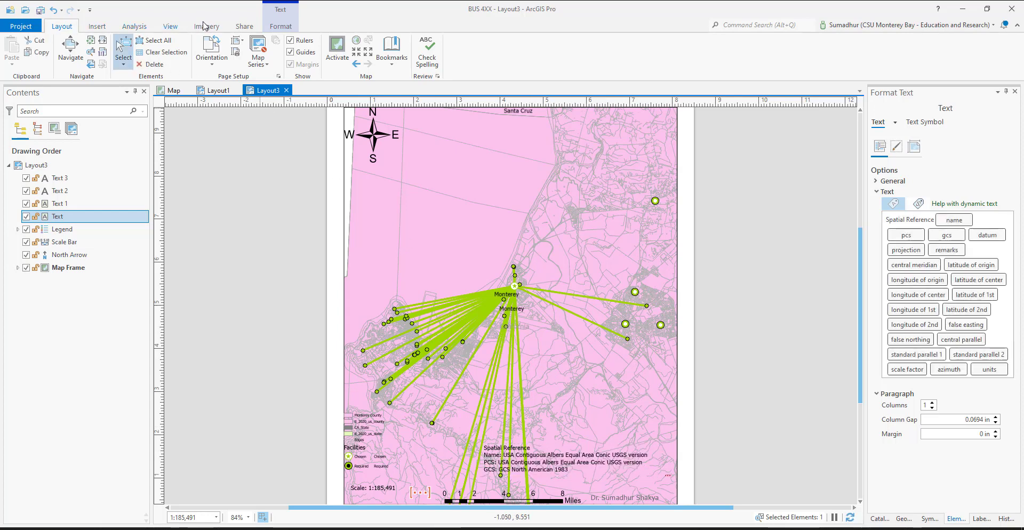
Insert a new text element in Layout3 over the map, just above the chosen facility
left_click(96, 27)
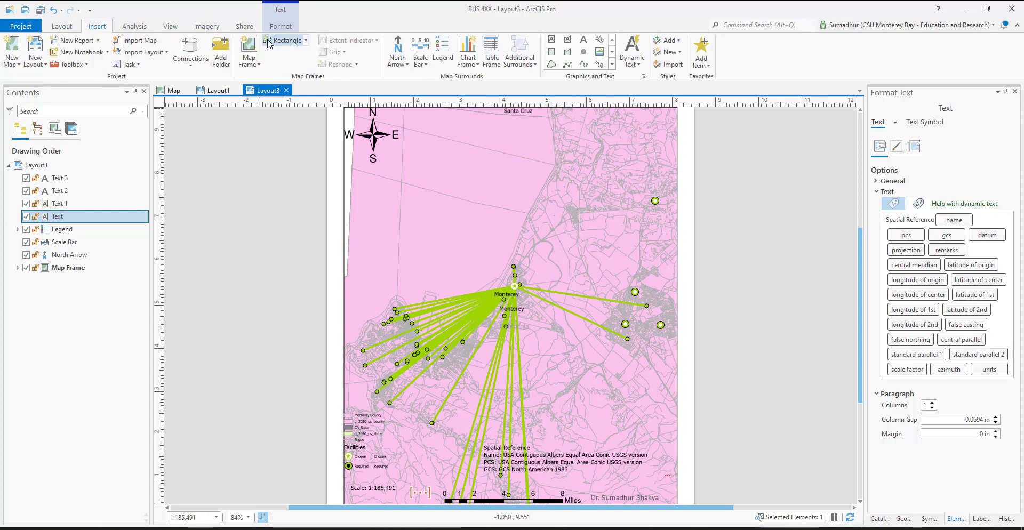
left_click(584, 40)
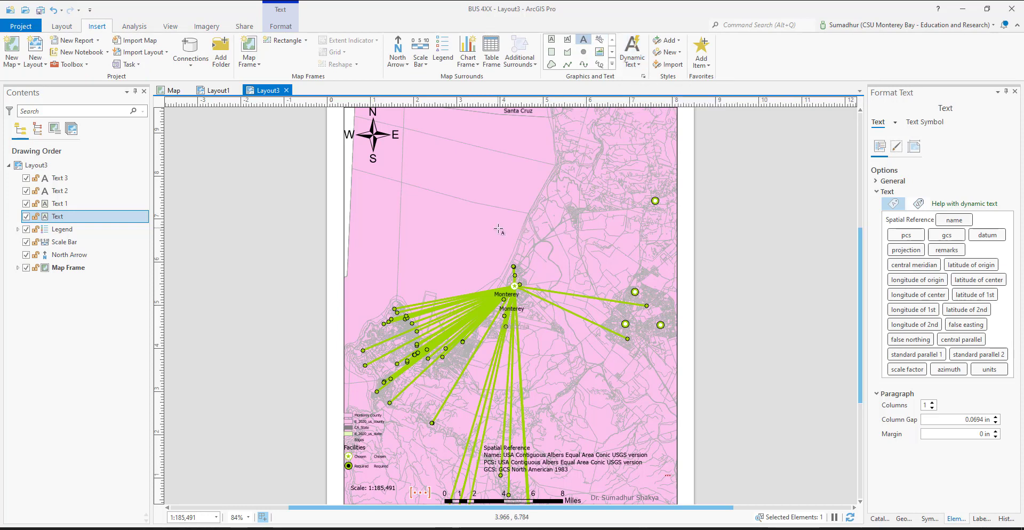
left_click_drag(498, 228, 637, 259)
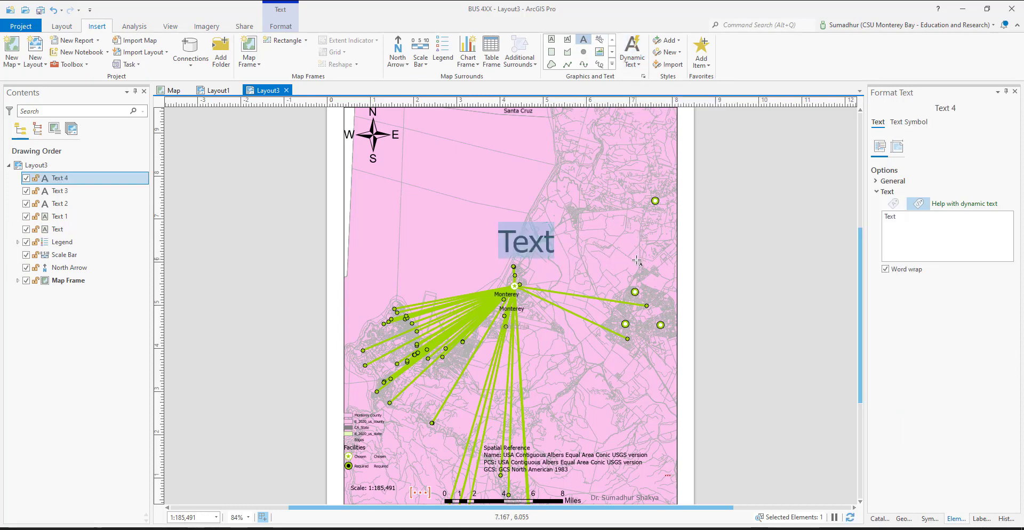
Enter "USA Contiguous Albers Equal Area Conic USGS" in front of the placeholder word "Text" in the new text element
left_click(530, 244)
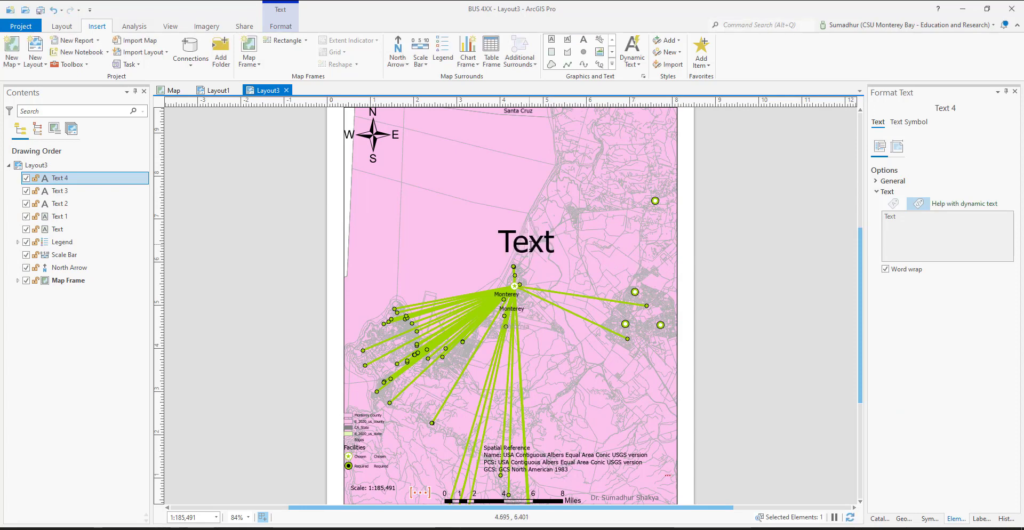
double_click(529, 242)
left_click(529, 243)
left_click(506, 235)
type("USA C")
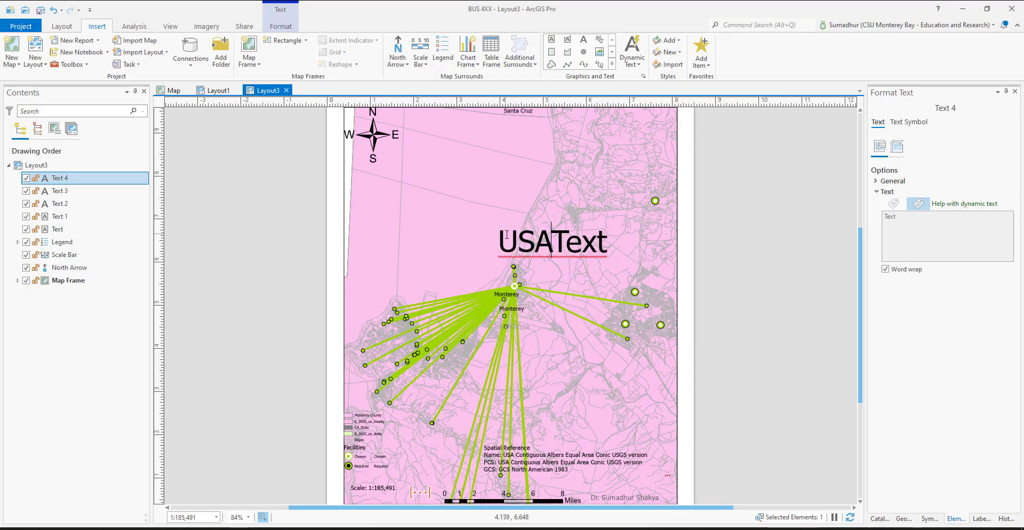
type("ontigous")
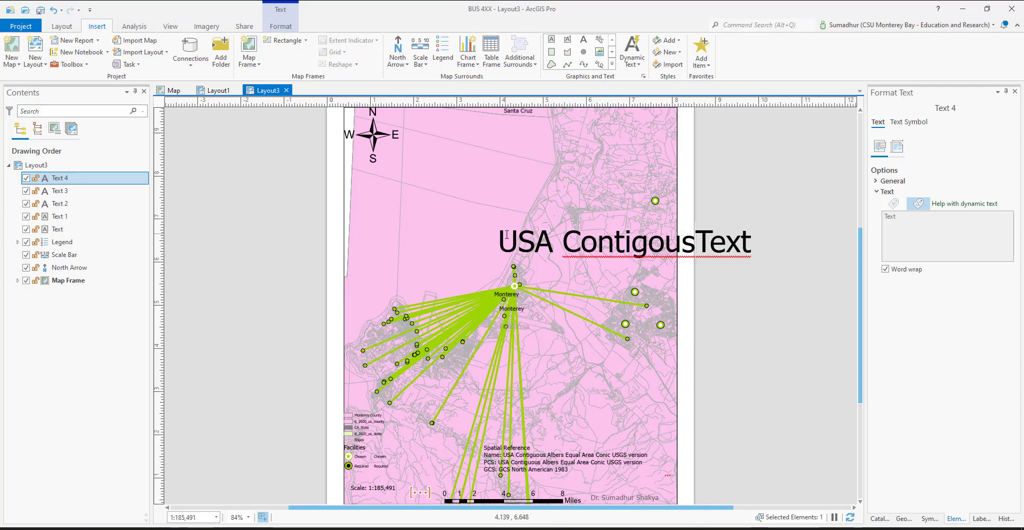
key("BackSpace")
key("BackSpace")
key("BackSpace")
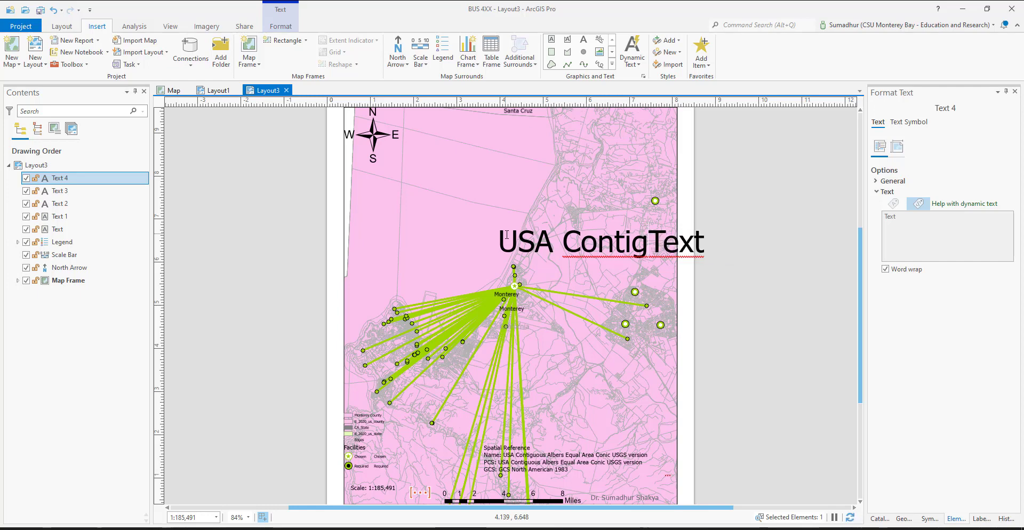
type("uous")
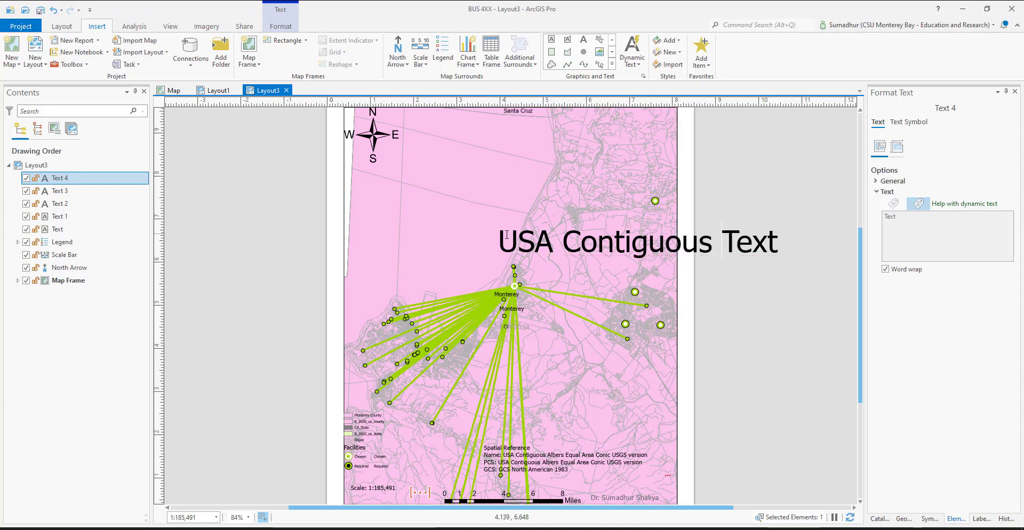
type(" A")
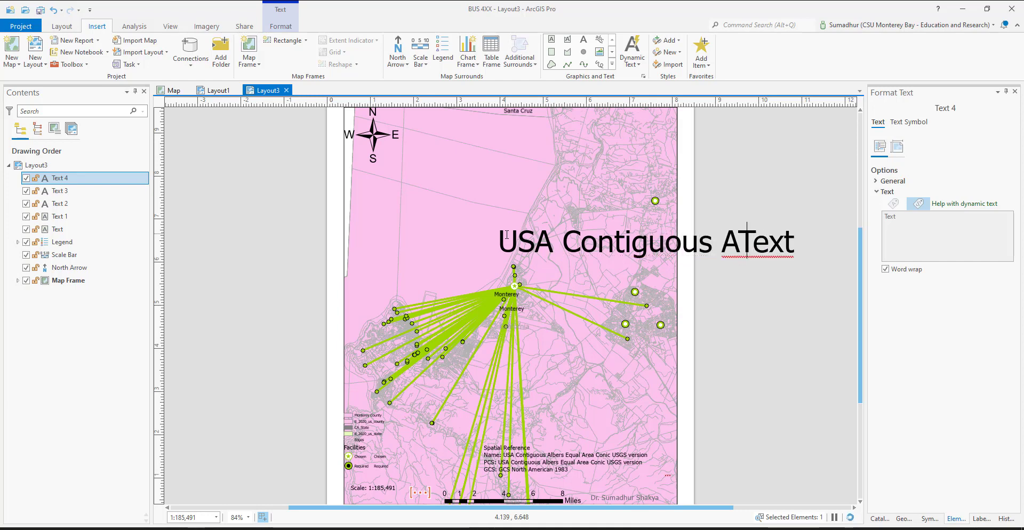
type("lbers E")
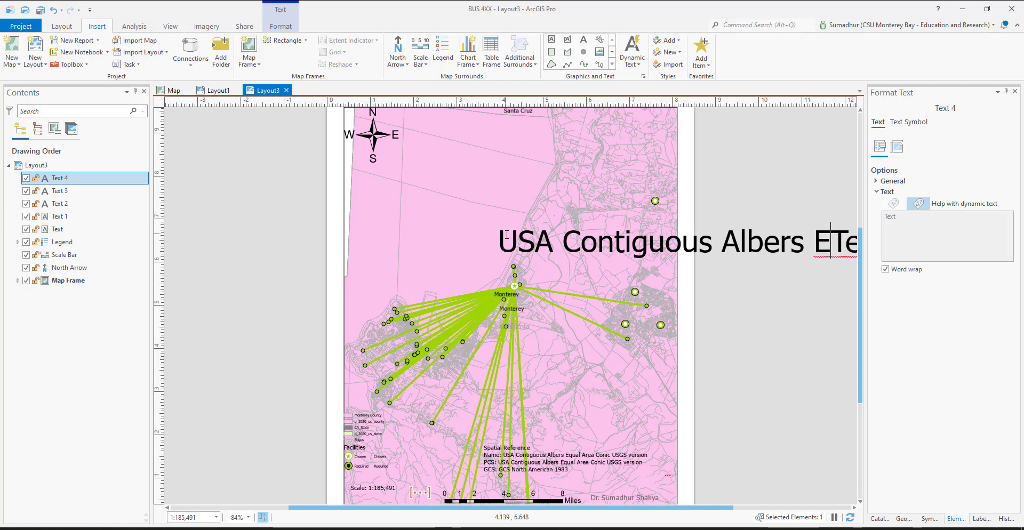
type("qu")
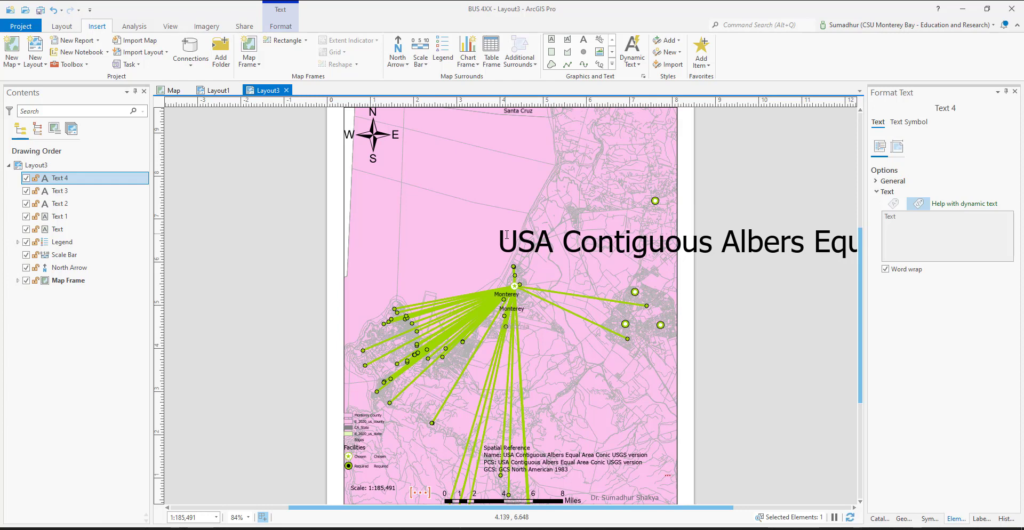
Finish editing the new text and delete the Spatial Reference dynamic text block from Layout3
left_click(523, 459)
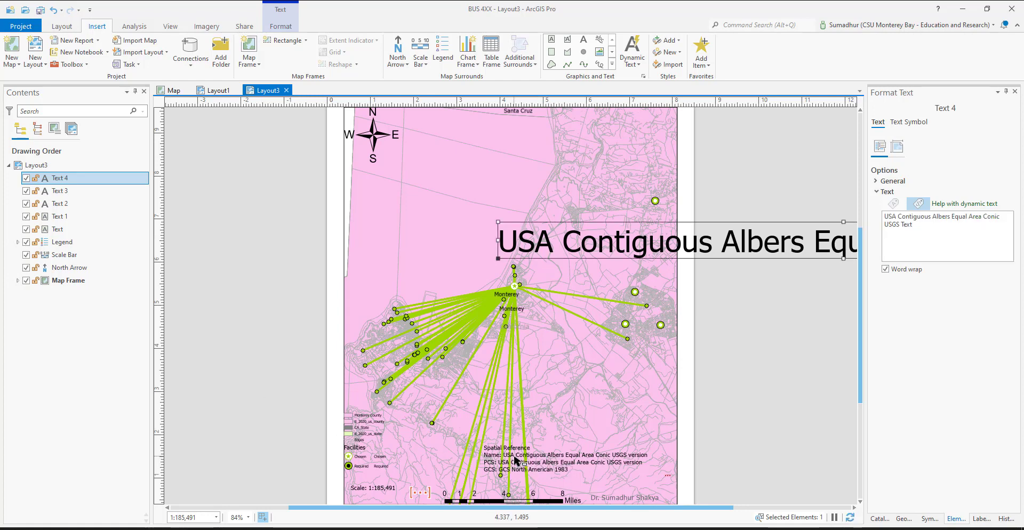
left_click(516, 459)
key("Delete")
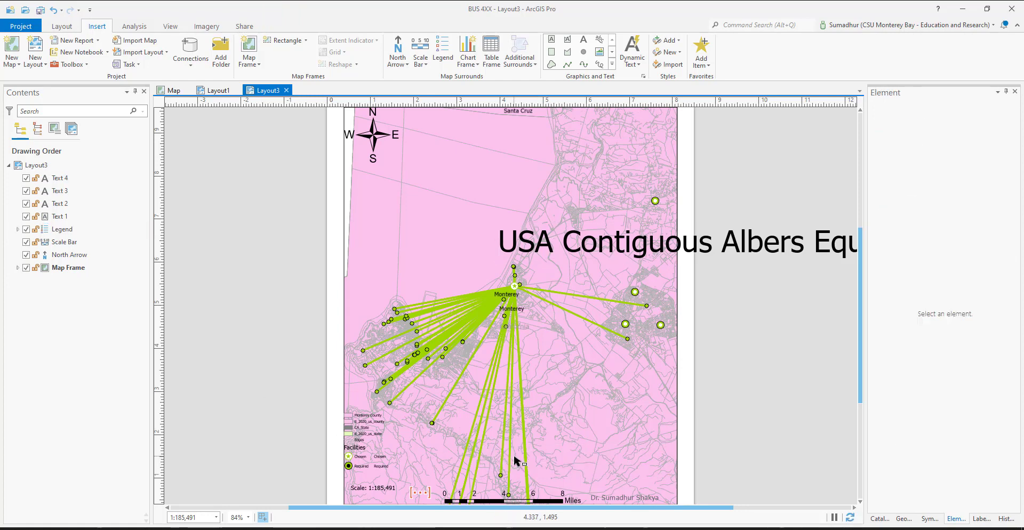
Set the new projection text's font size to 10 pt and move it to just above the scale bar
left_click(596, 242)
left_click(596, 241)
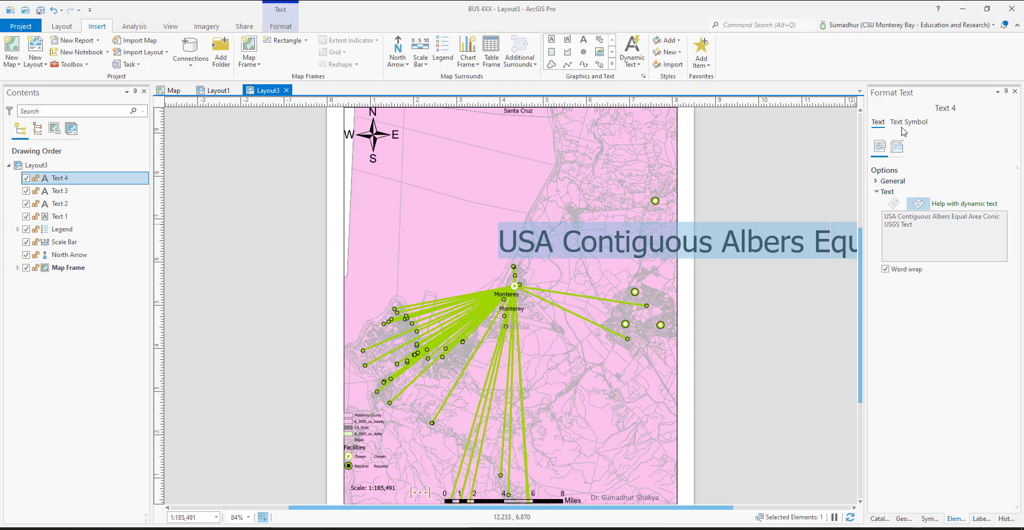
left_click(677, 230)
left_click(715, 235)
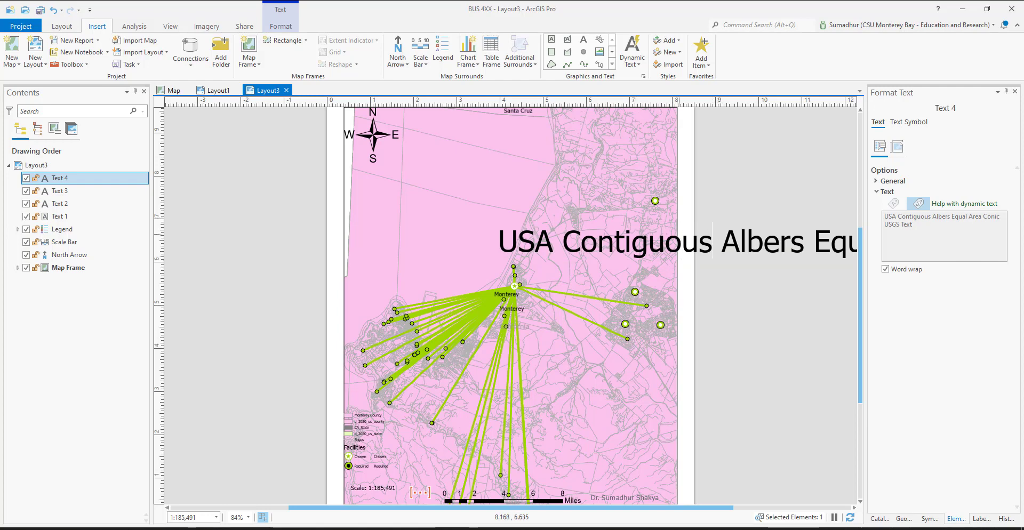
double_click(649, 237)
left_click(622, 237)
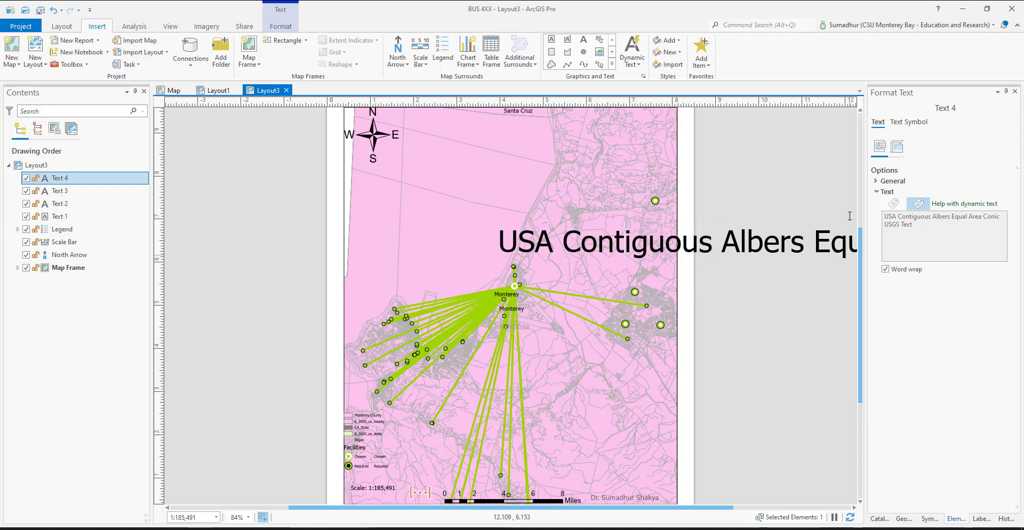
left_click(877, 182)
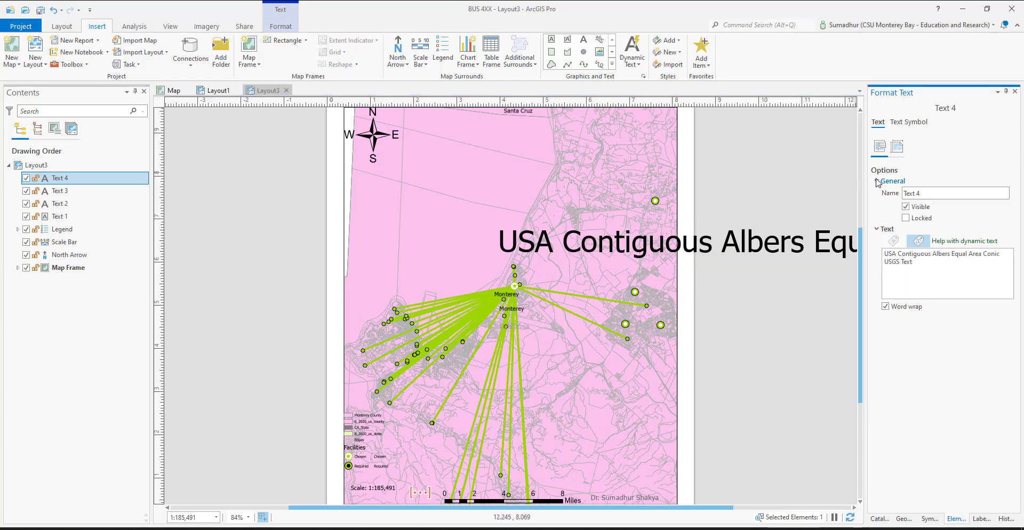
left_click(915, 123)
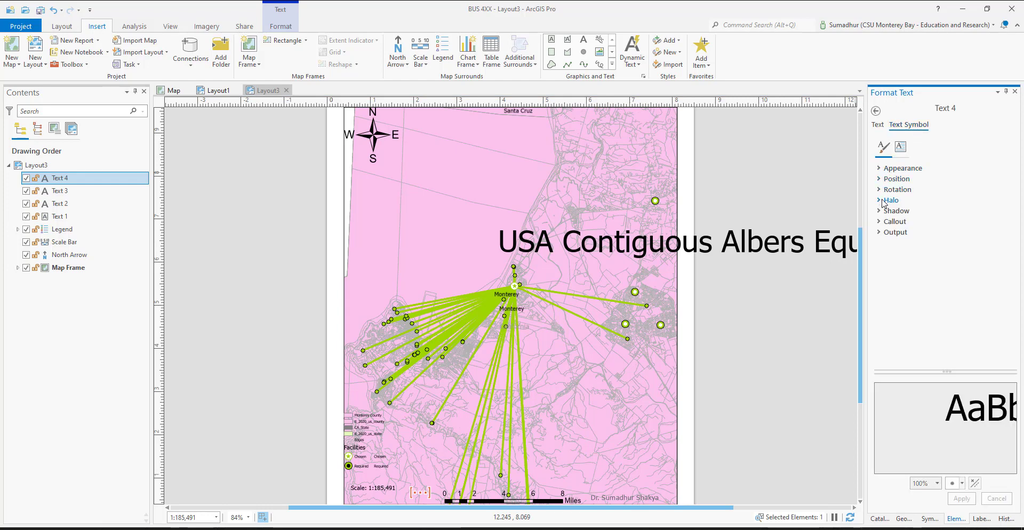
left_click(879, 169)
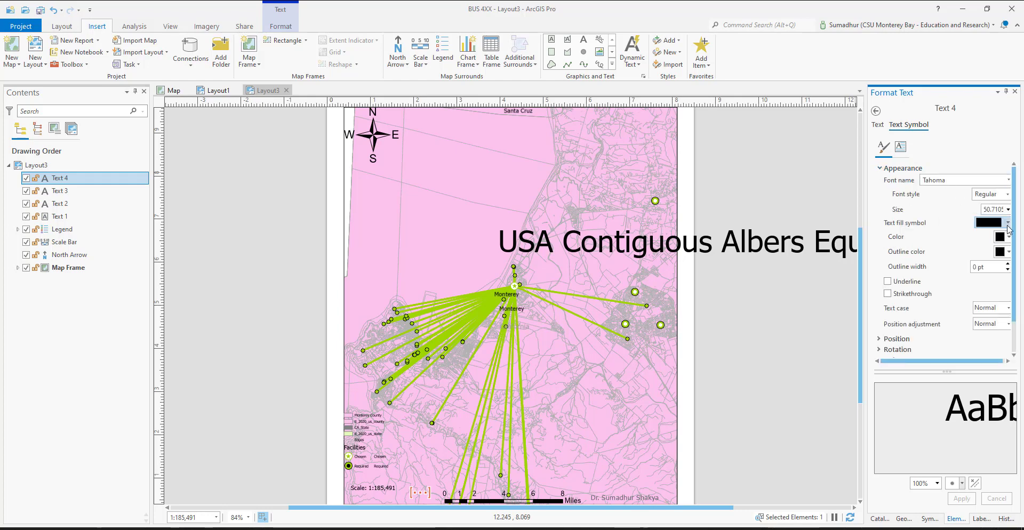
left_click(1008, 209)
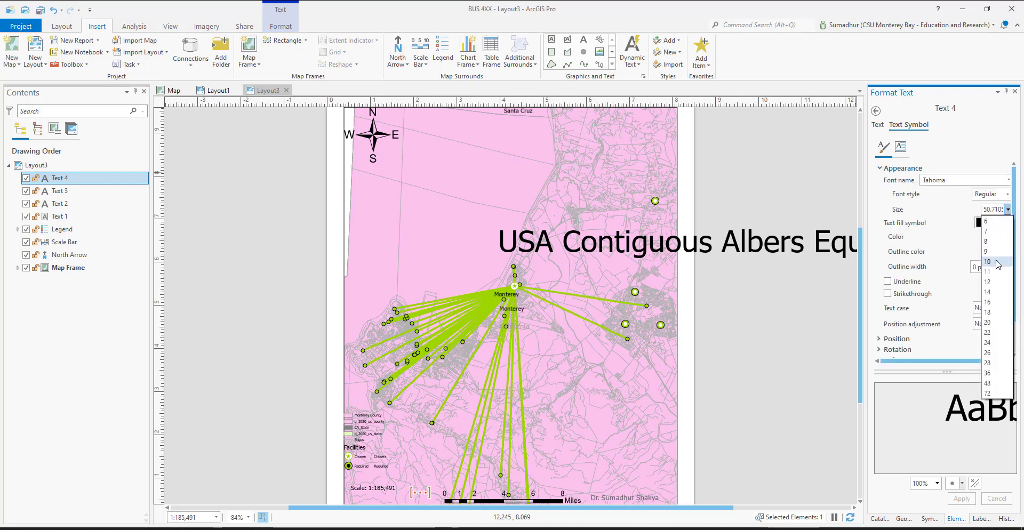
left_click(998, 263)
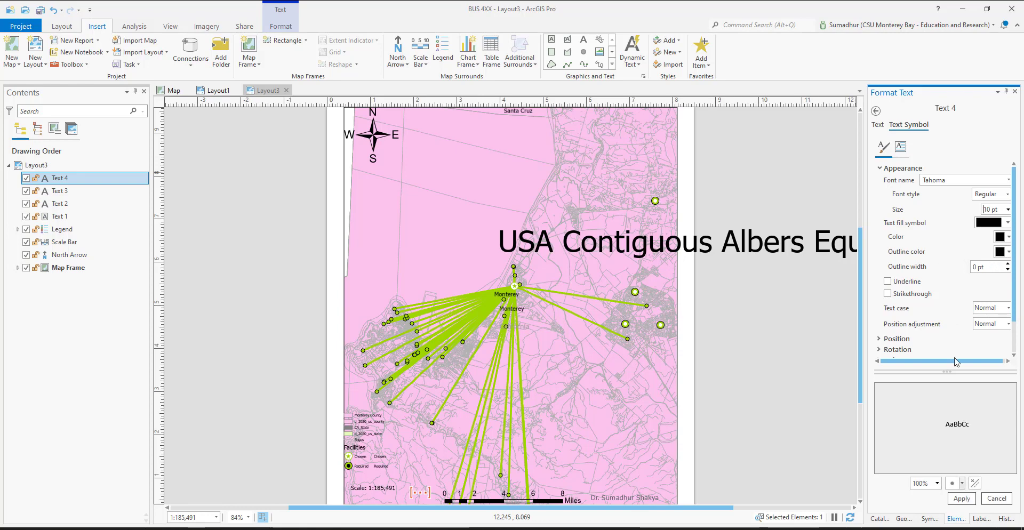
left_click(961, 498)
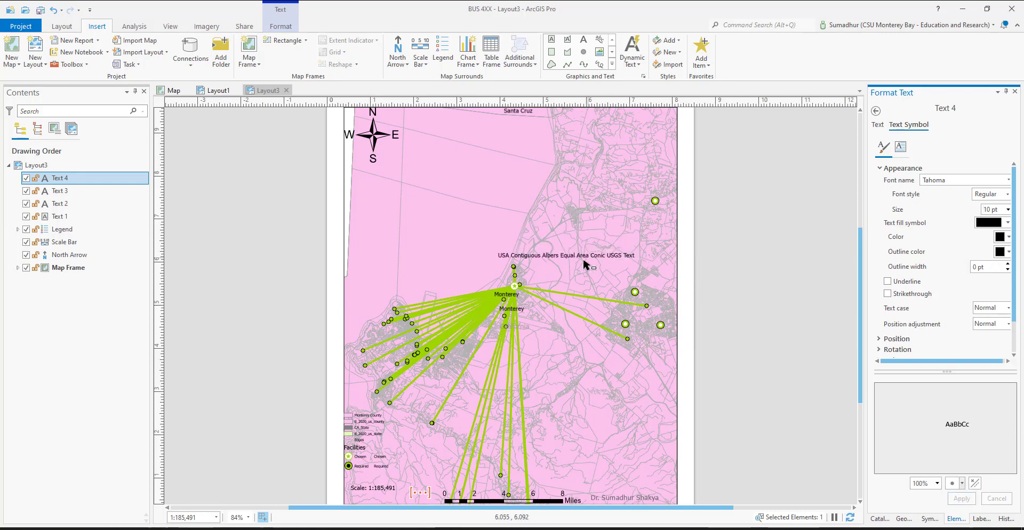
left_click_drag(582, 261, 505, 480)
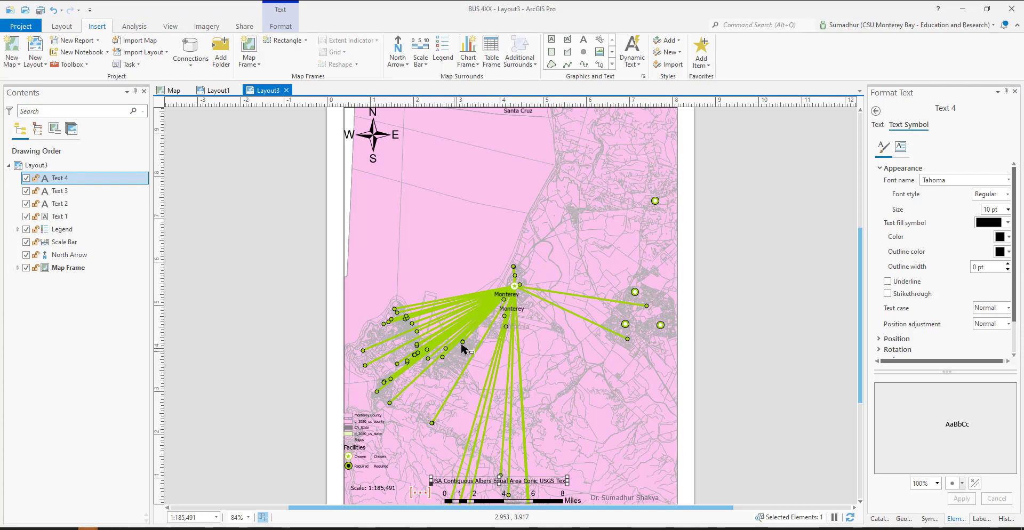
Set Layout3 to export as a PNG in the Maps folder, named "Loca_Alloc_Hotels_hospitals_" followed by the author's surname and 1
left_click(281, 27)
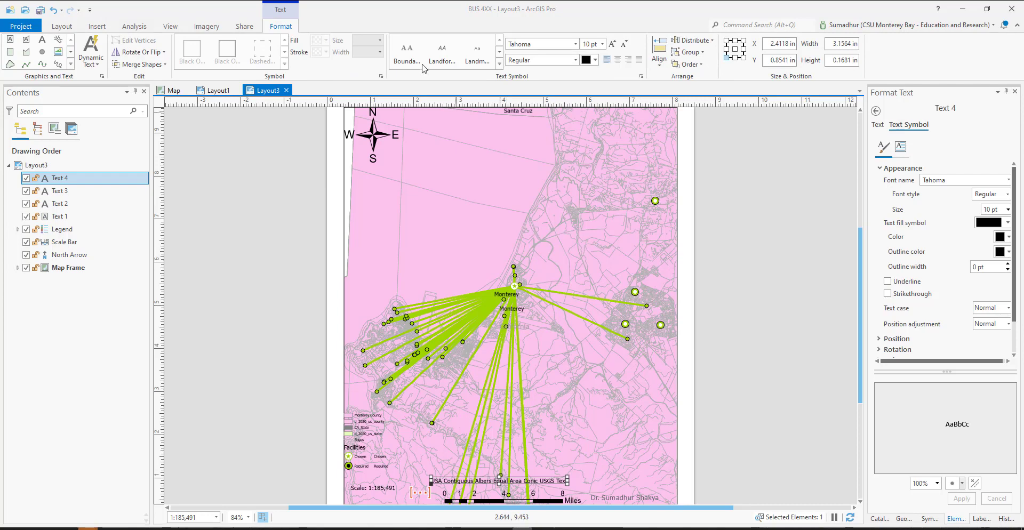
left_click(244, 26)
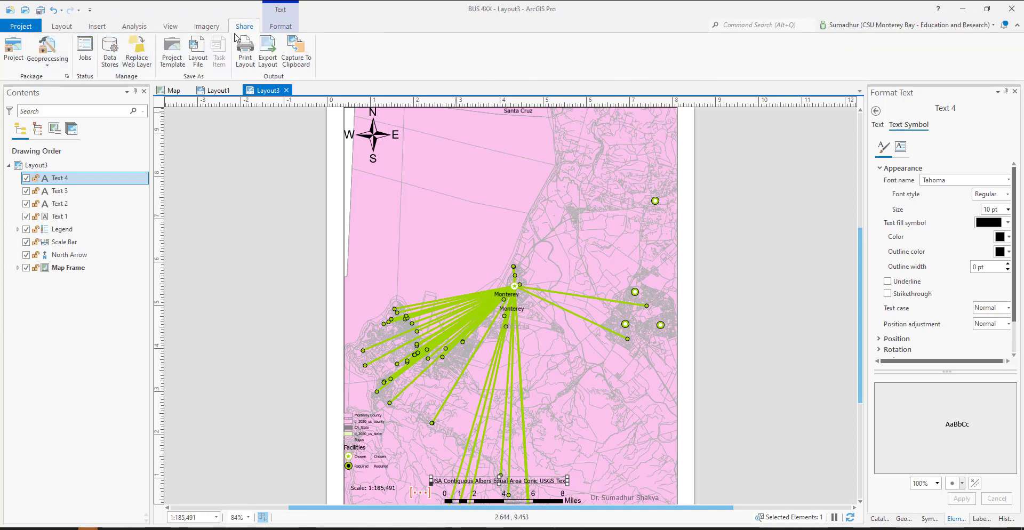
left_click(269, 61)
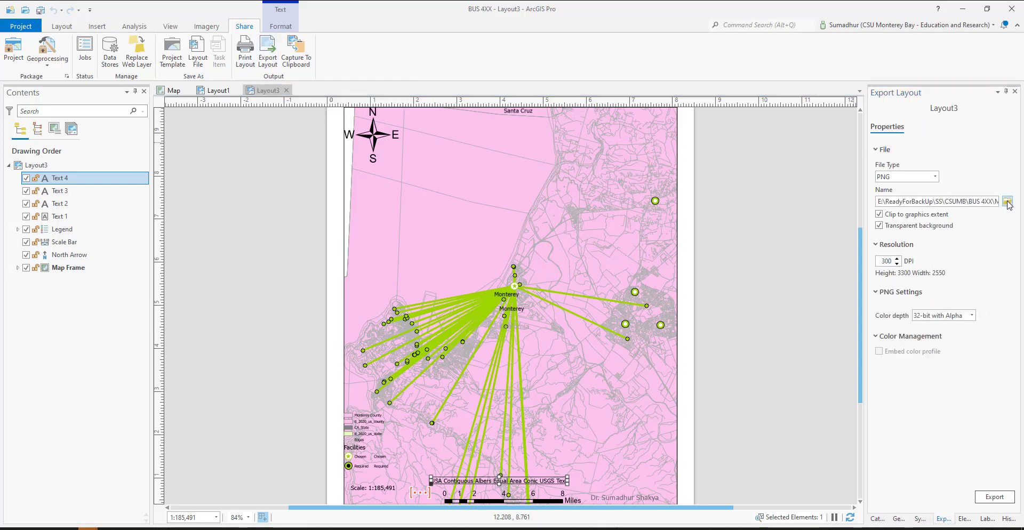
left_click(1008, 202)
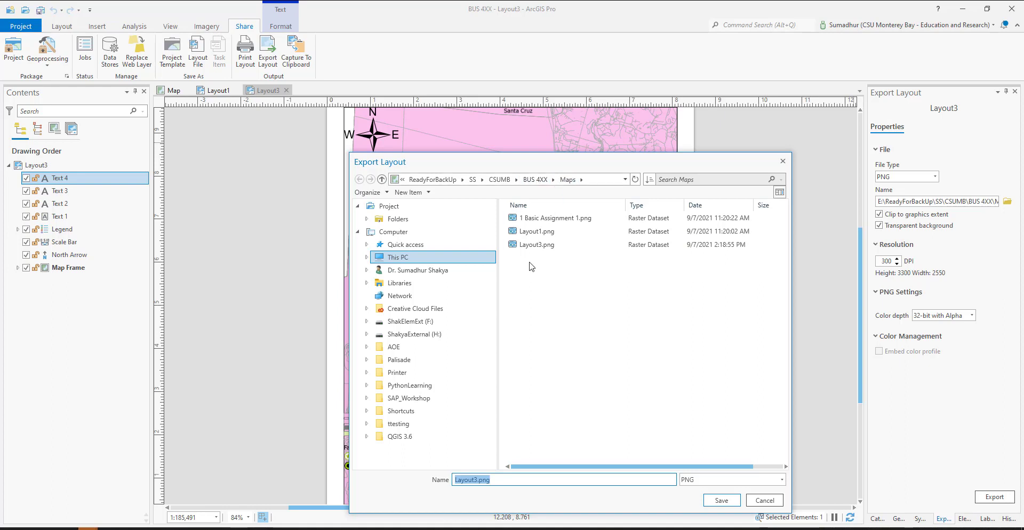
left_click(505, 480)
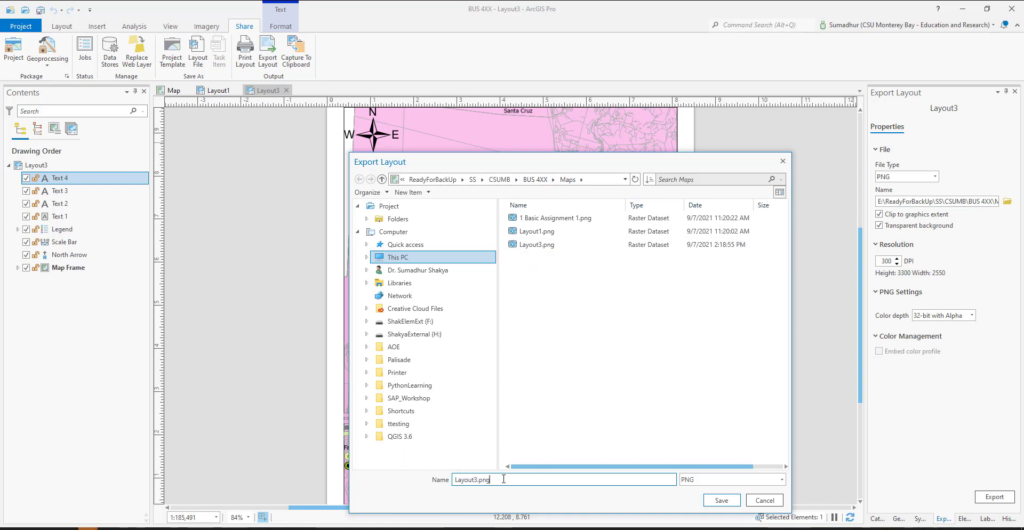
left_click_drag(479, 479, 422, 478)
left_click_drag(563, 480, 395, 469)
type("Loca_Alloc_")
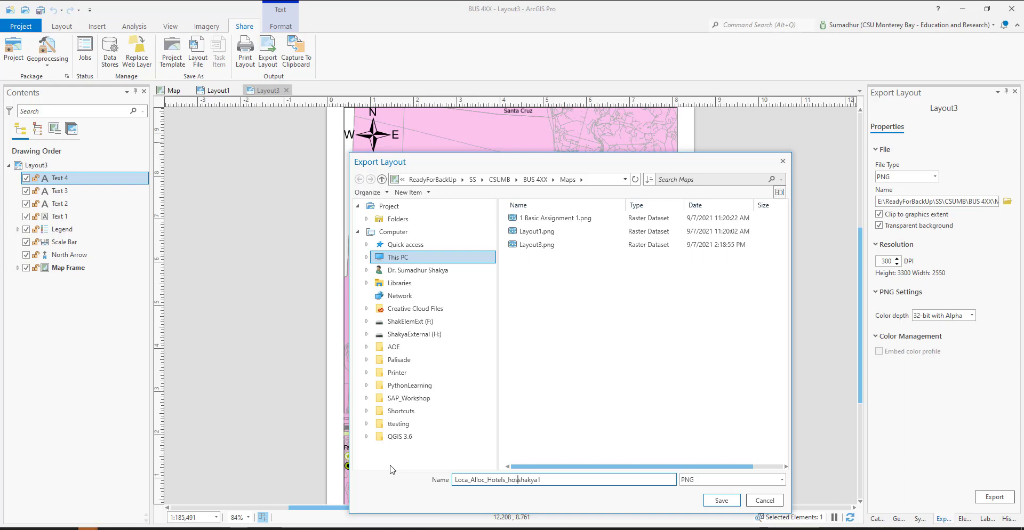
type("s_")
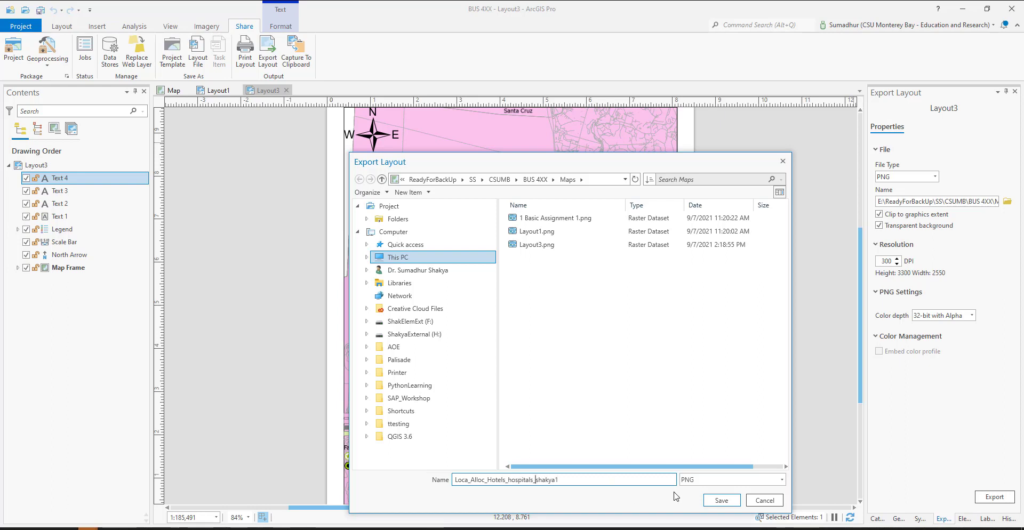
left_click(721, 500)
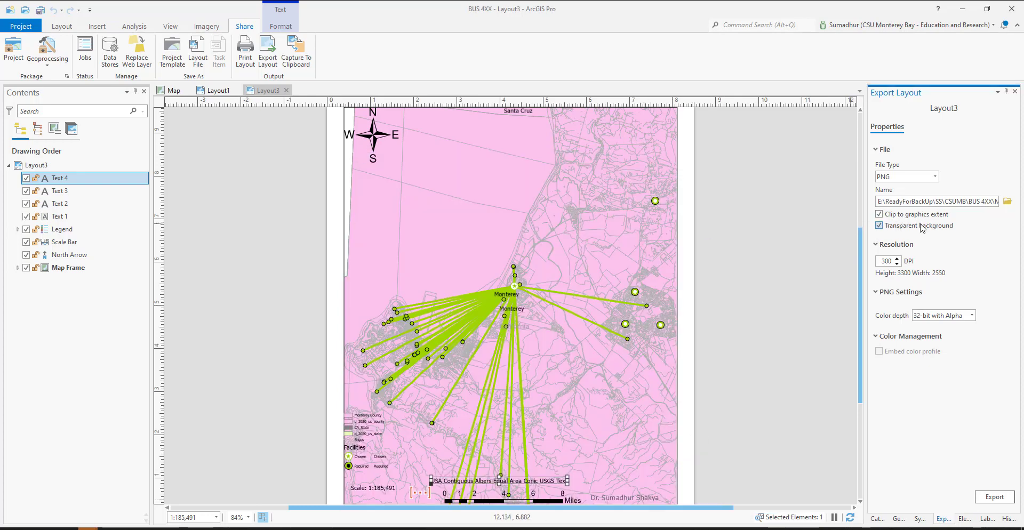
Turn off the transparent background and export Layout3, viewing the exported image and closing it again
left_click(881, 227)
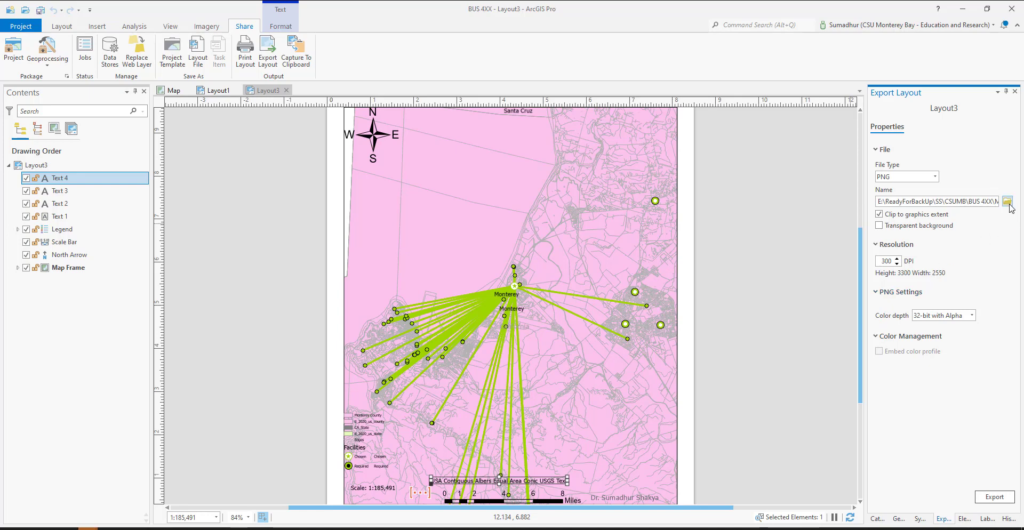
left_click(992, 493)
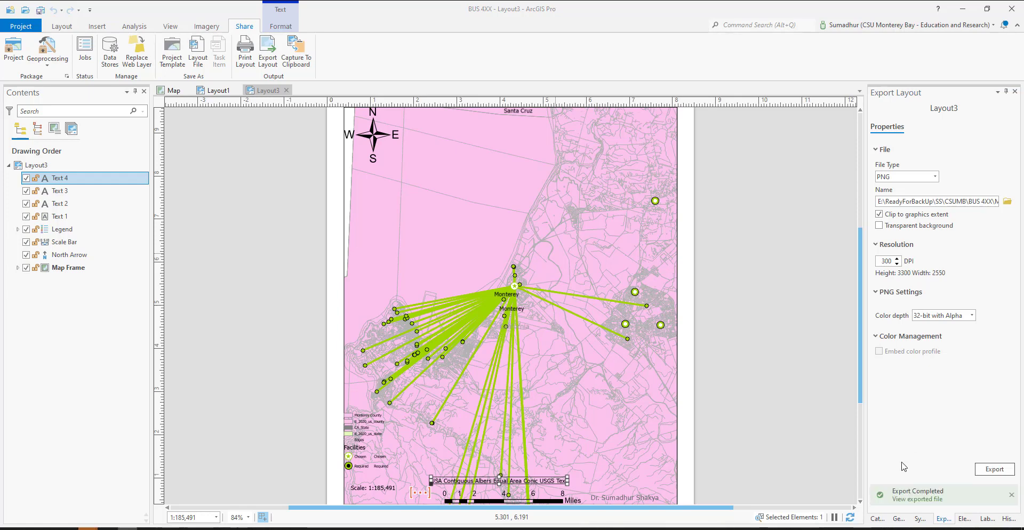
left_click(916, 500)
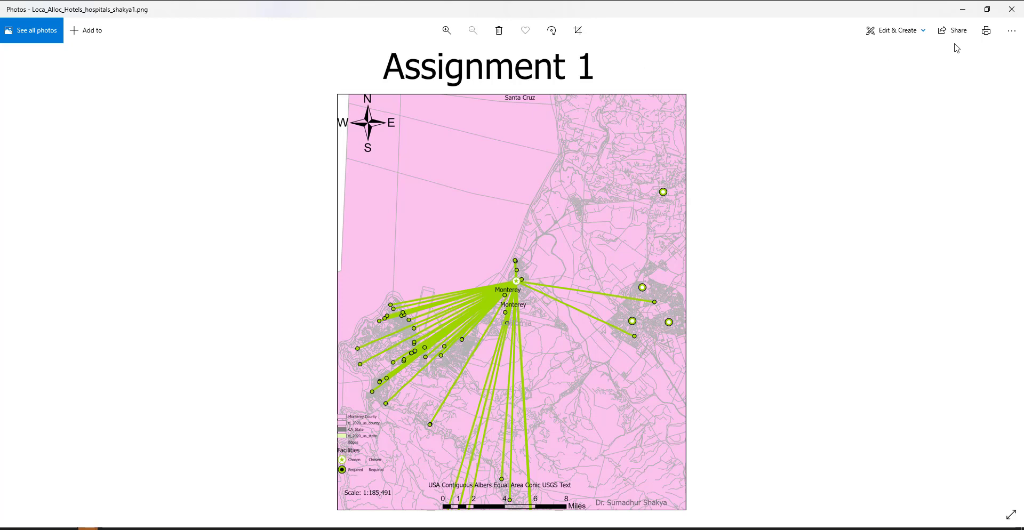
left_click(1013, 14)
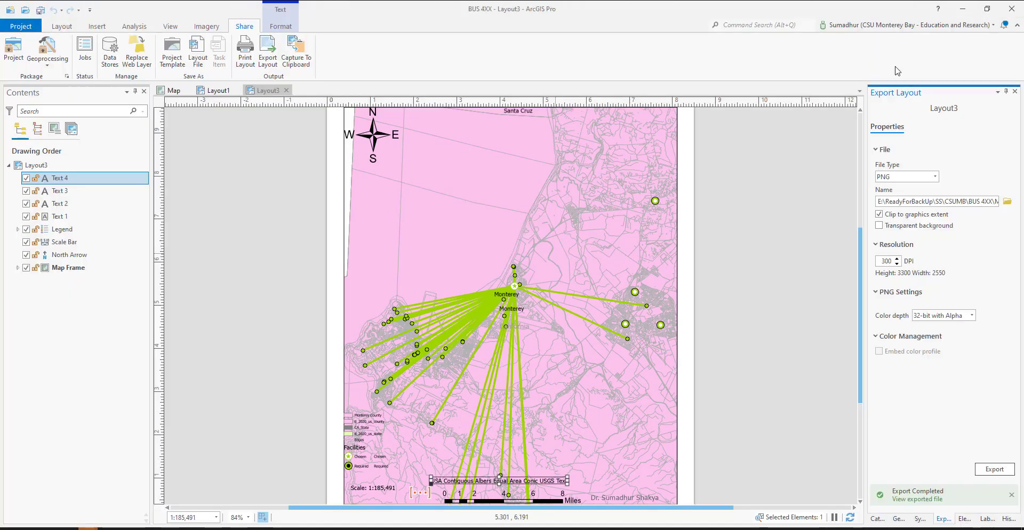